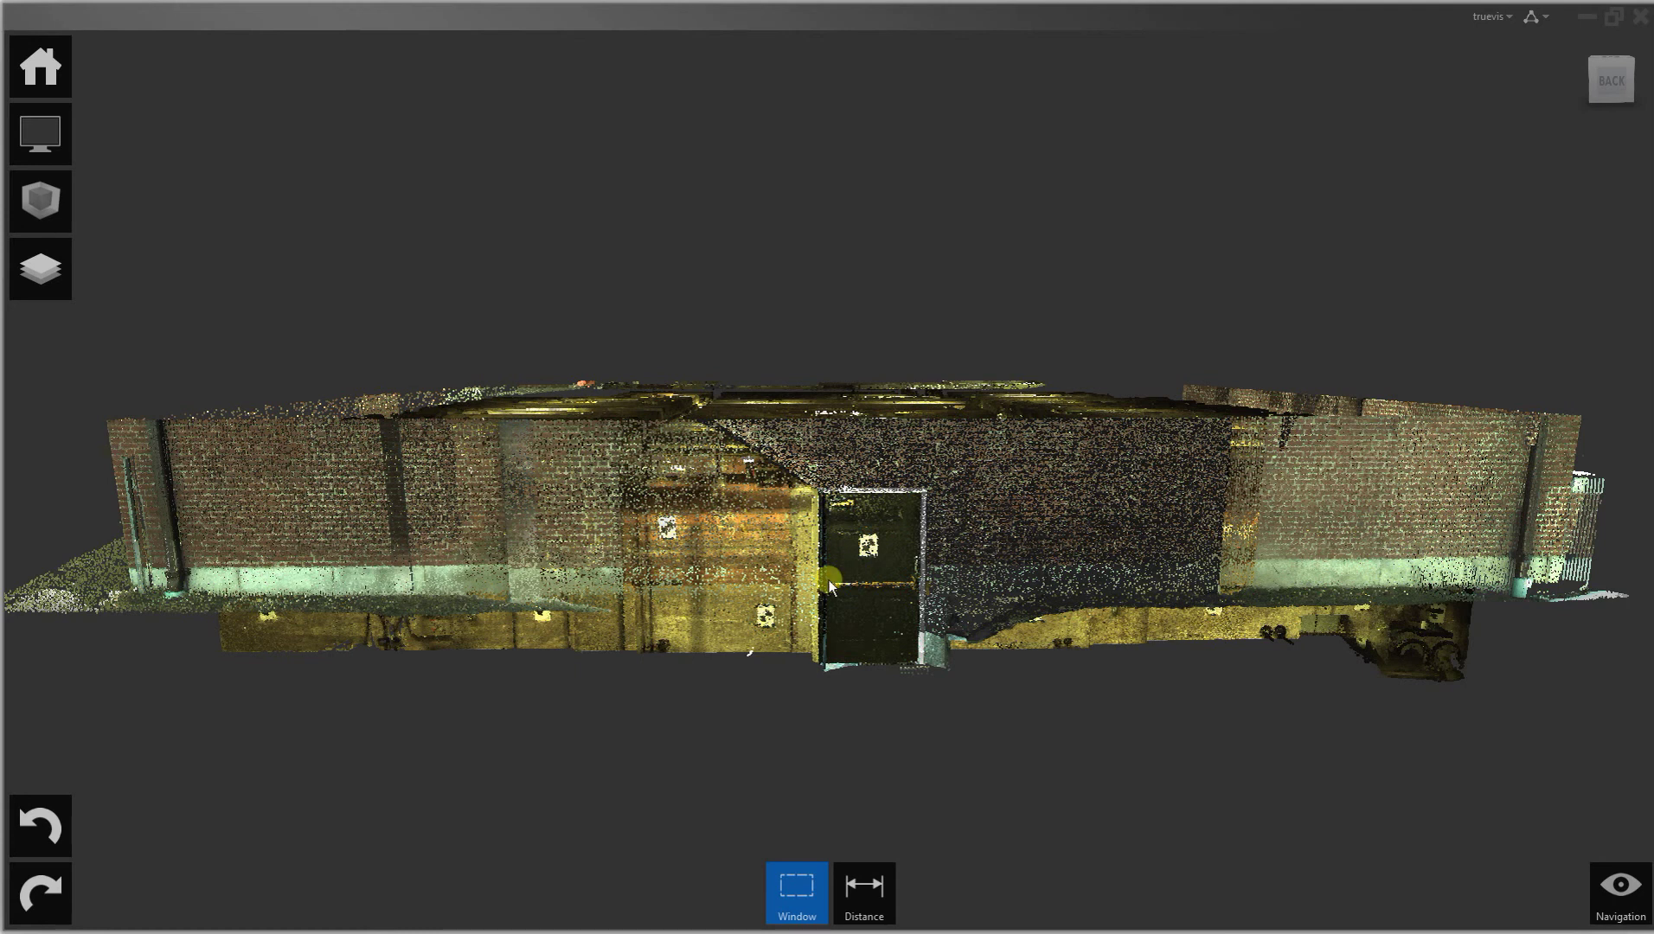
Examine the brick building scan from outside and move inside to the pumps behind the raised concrete slab.
drag(828, 580, 853, 545)
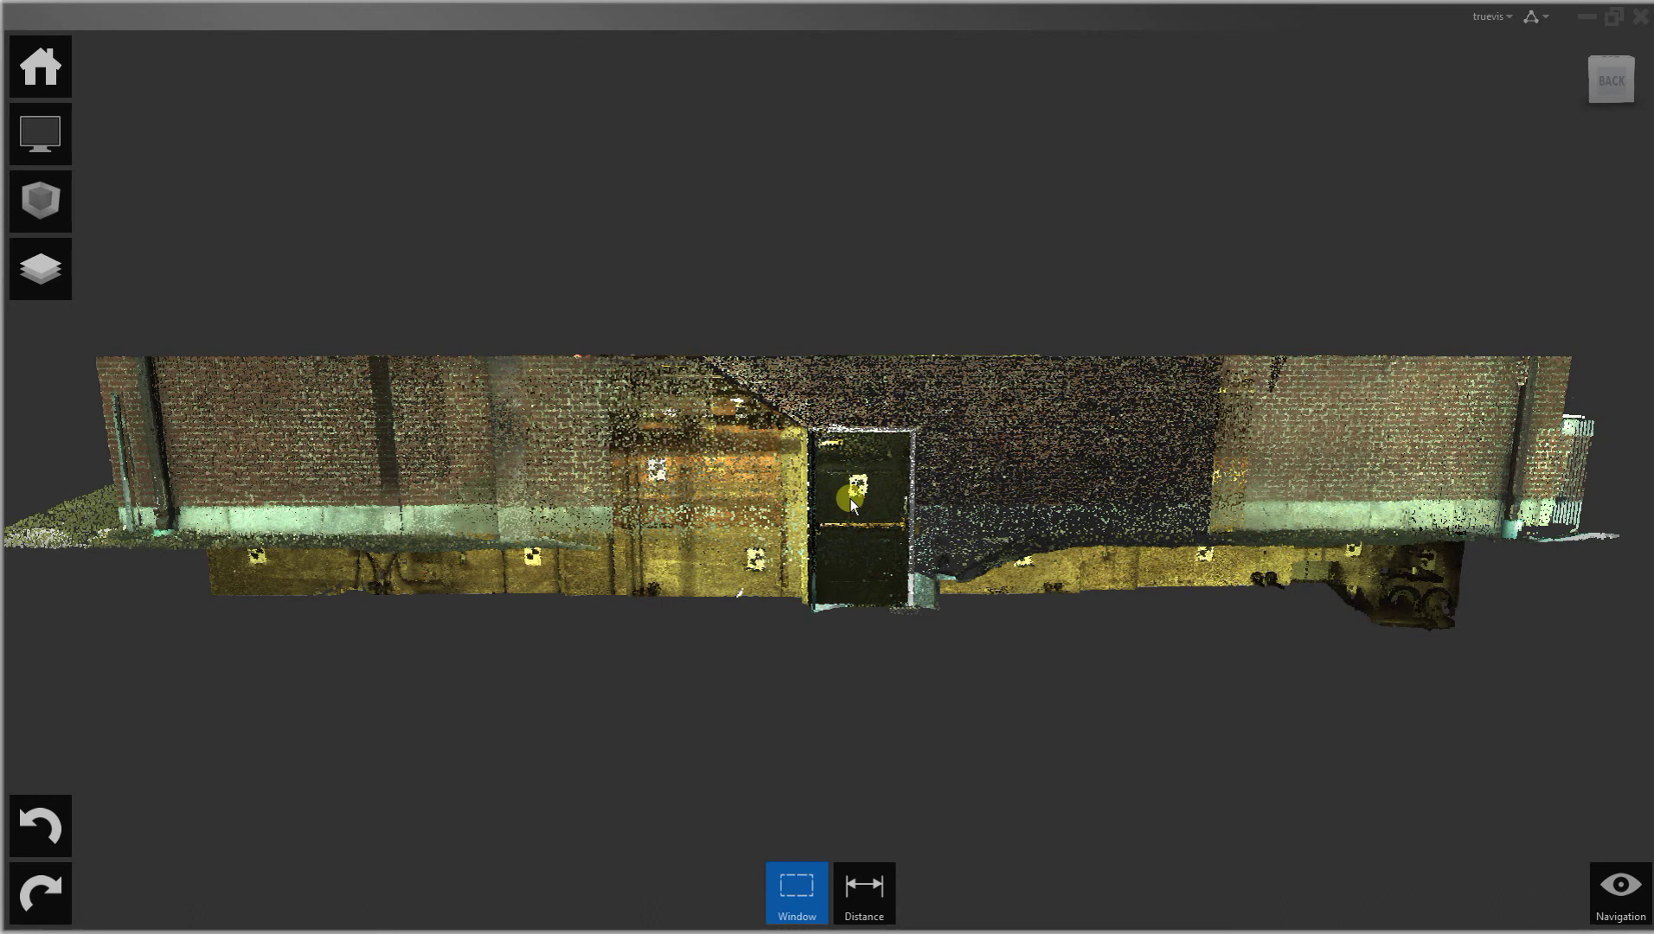
drag(850, 500, 814, 580)
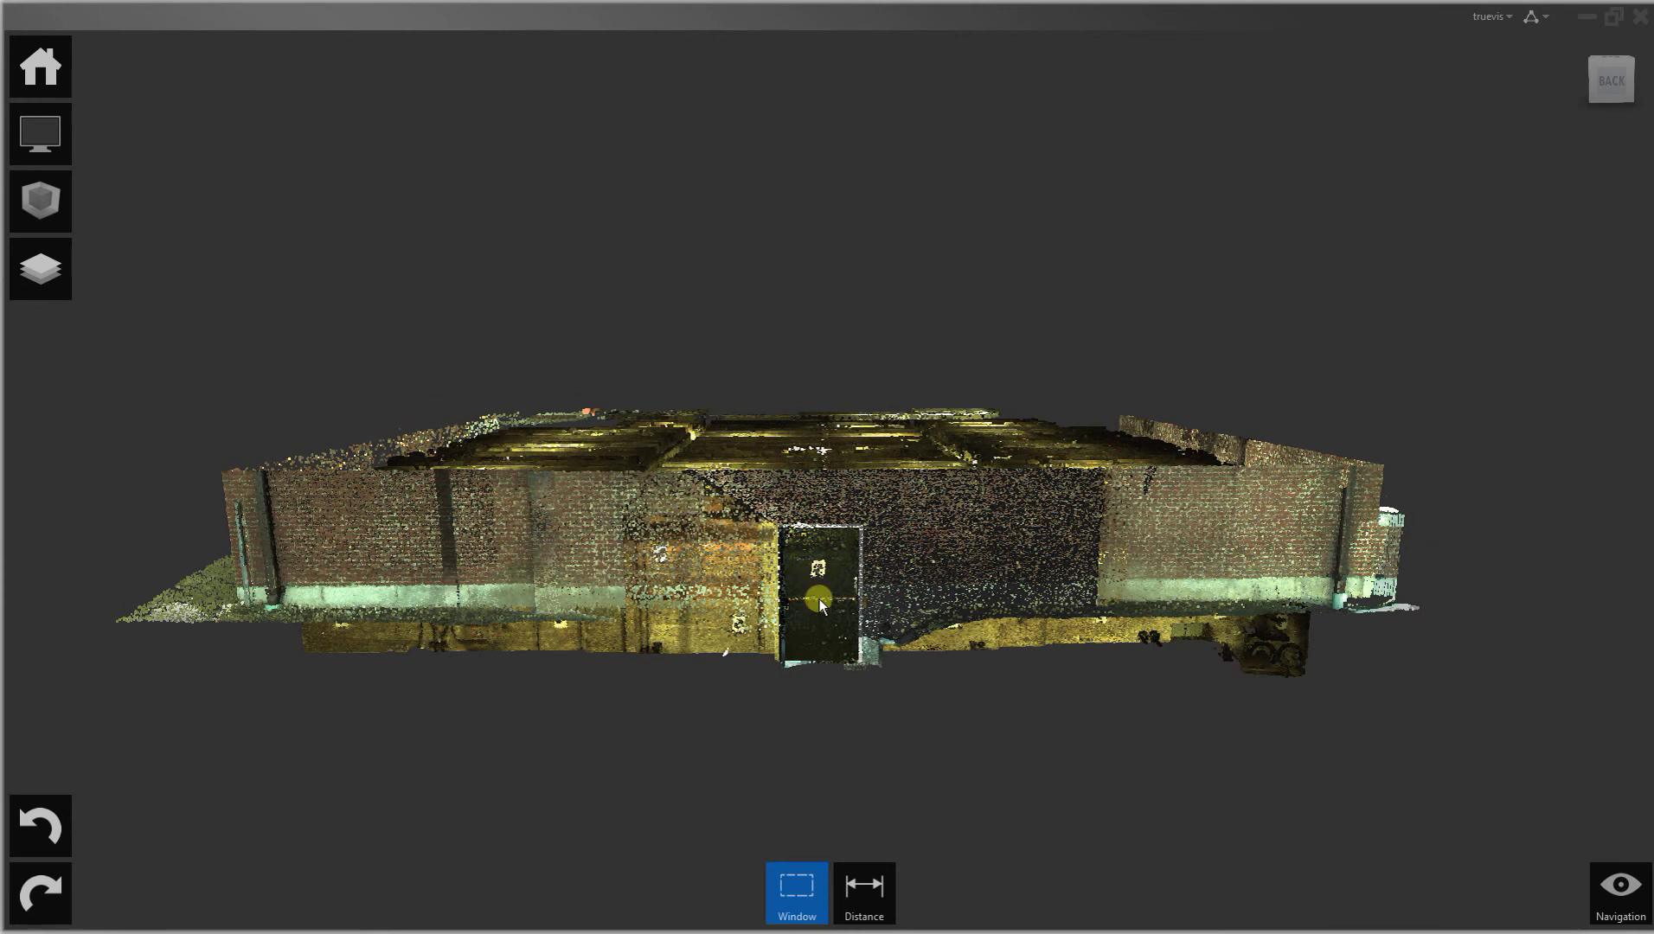
scroll(820, 599, up, 5)
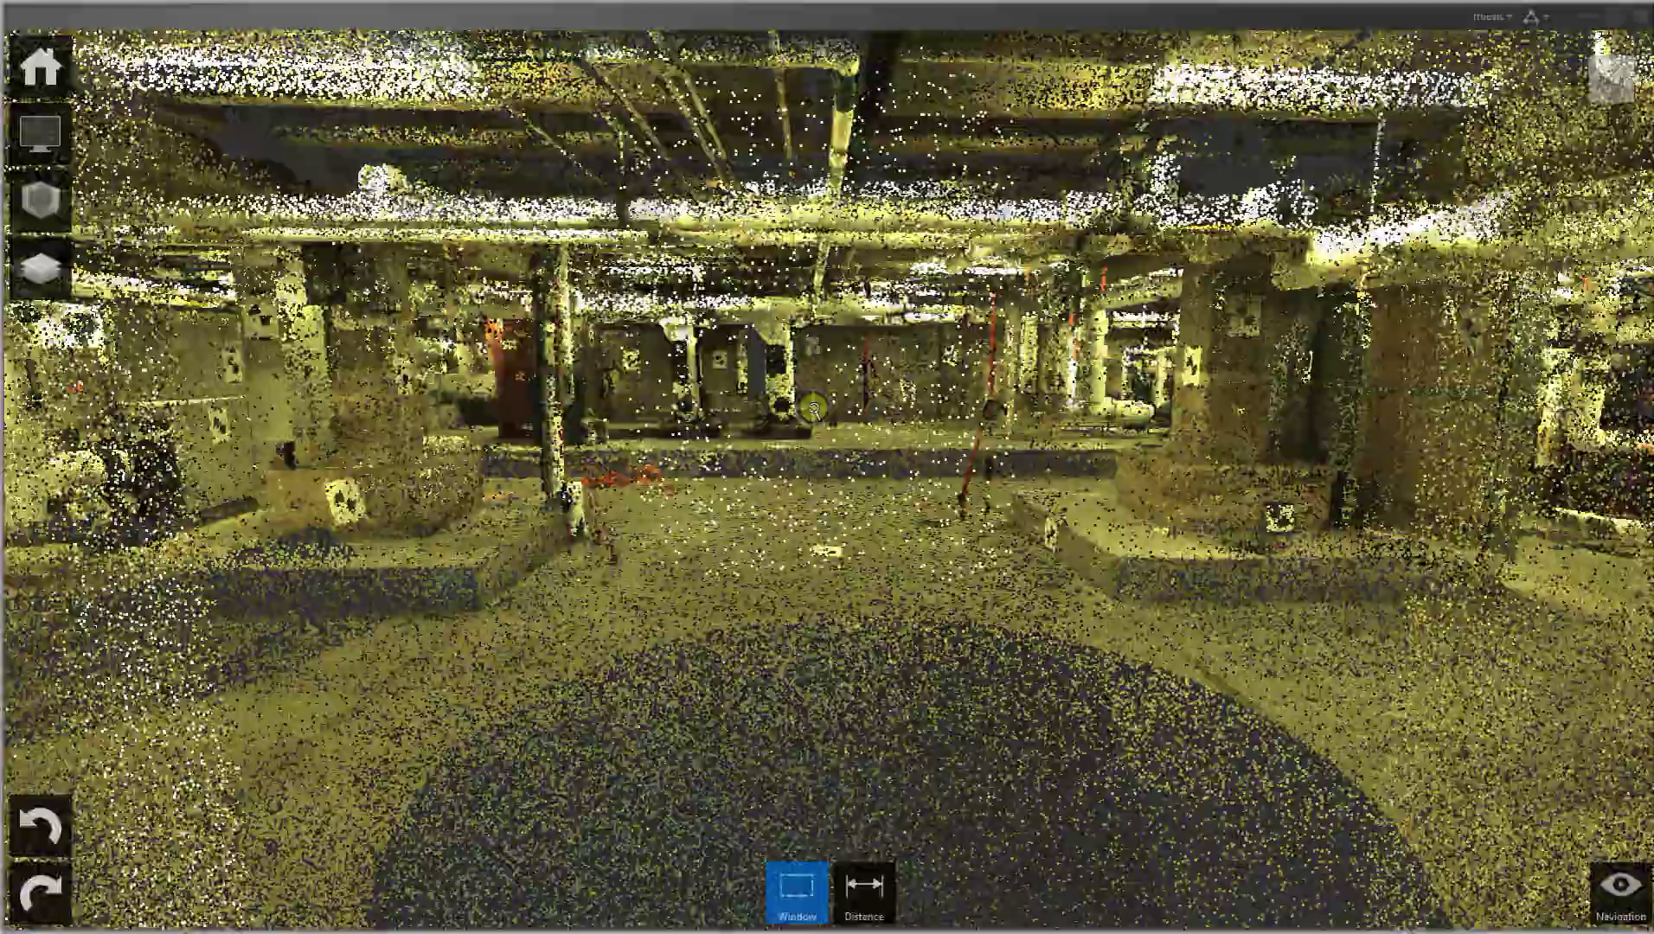
scroll(813, 409, up, 8)
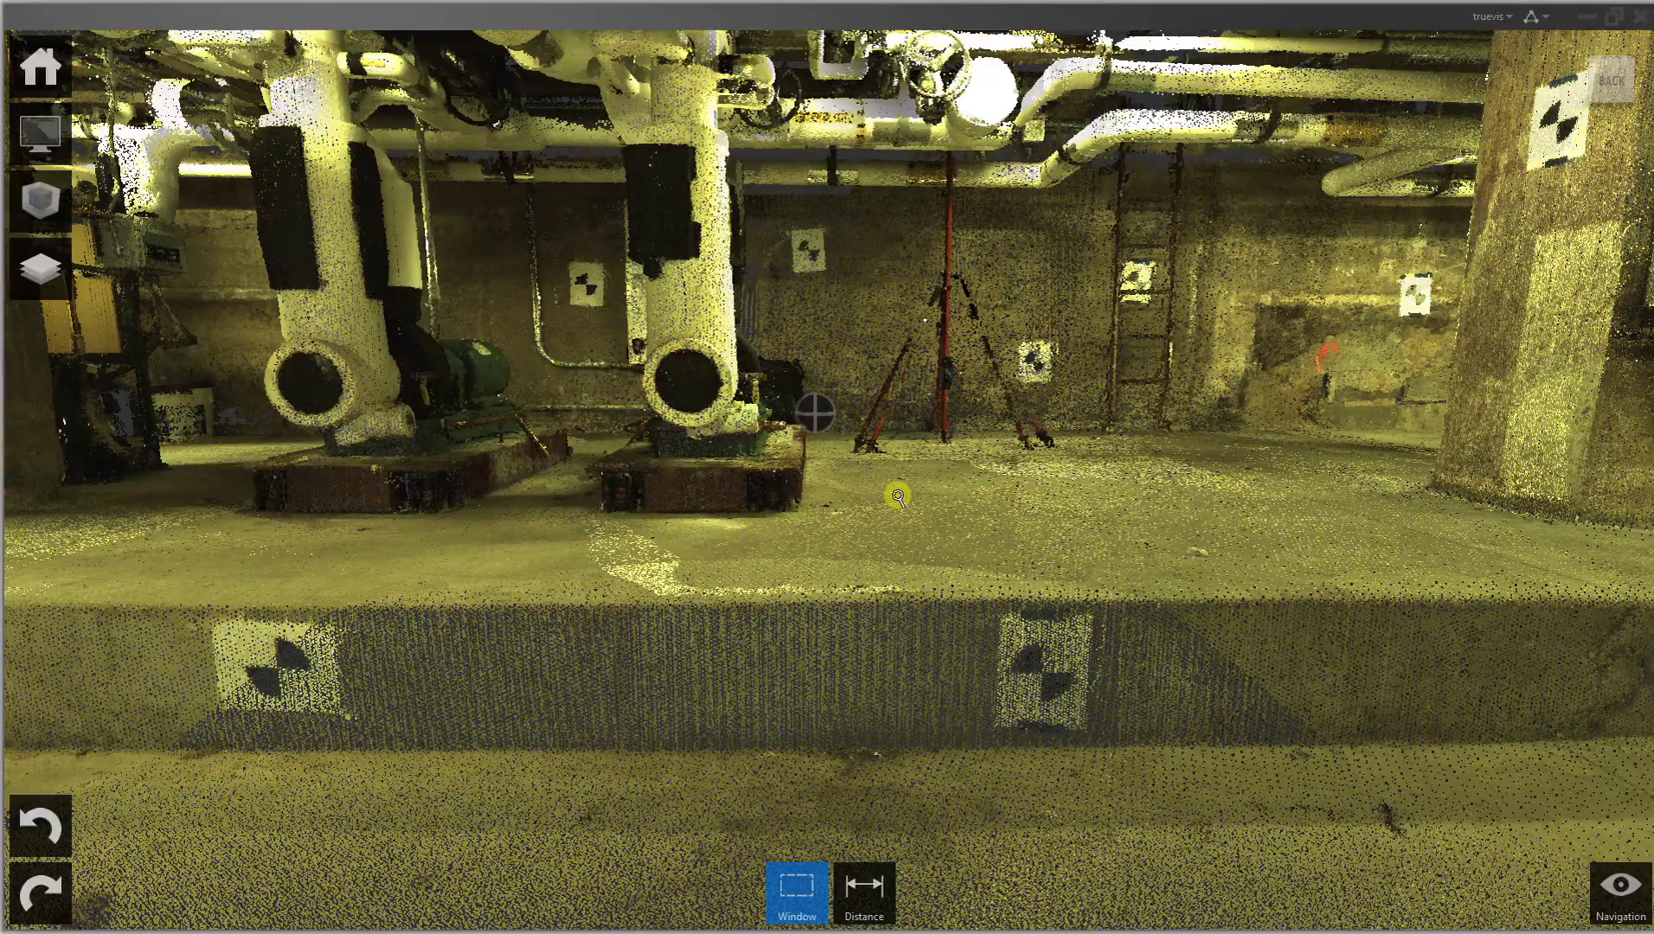
Look around the scanned mechanical room, covering the pumps, the concrete columns and the entrance door area.
shift+middle_drag(1020, 463, 364, 351)
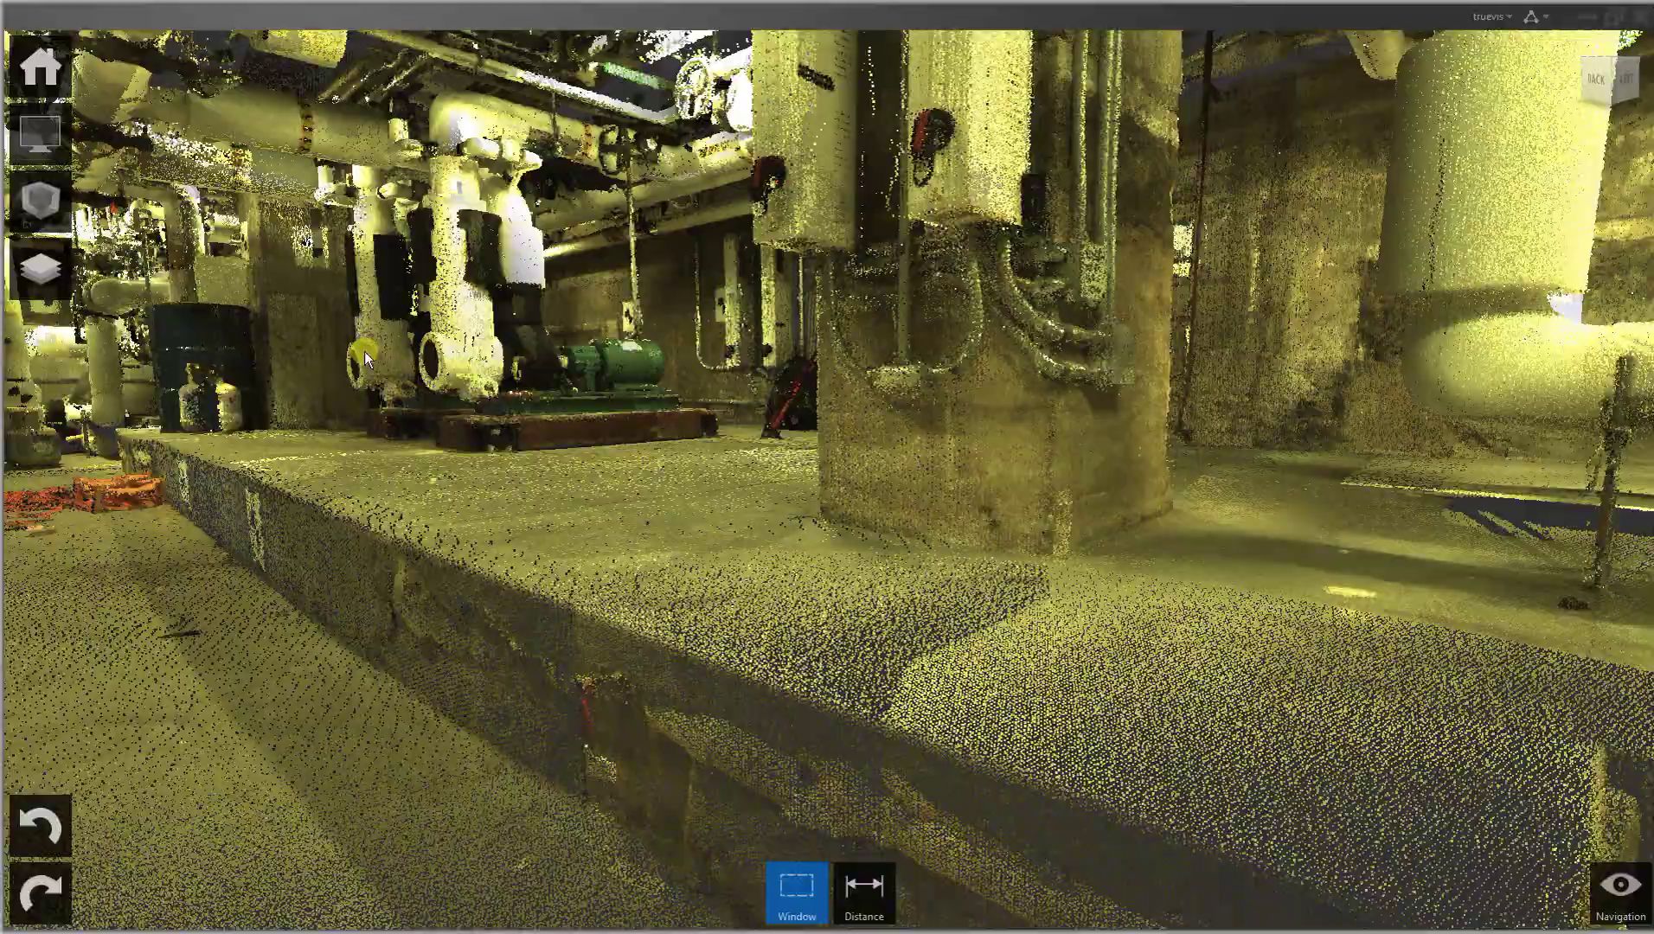
middle_drag(235, 315, 1076, 359)
scroll(854, 428, down, 3)
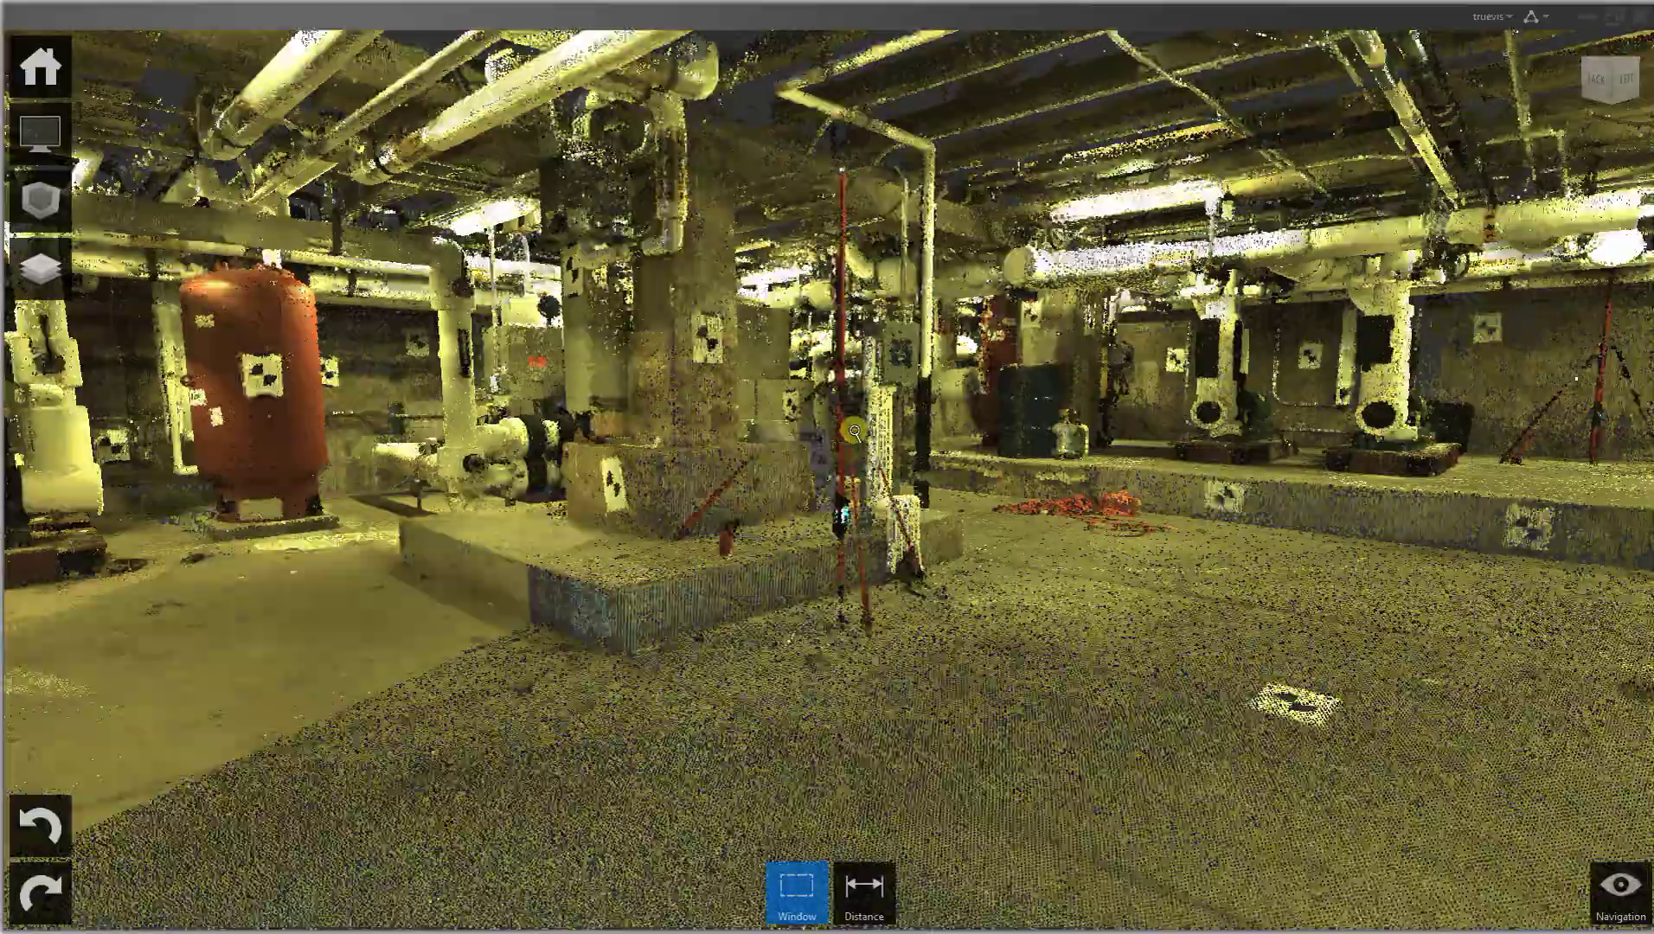
shift+middle_drag(854, 435, 497, 433)
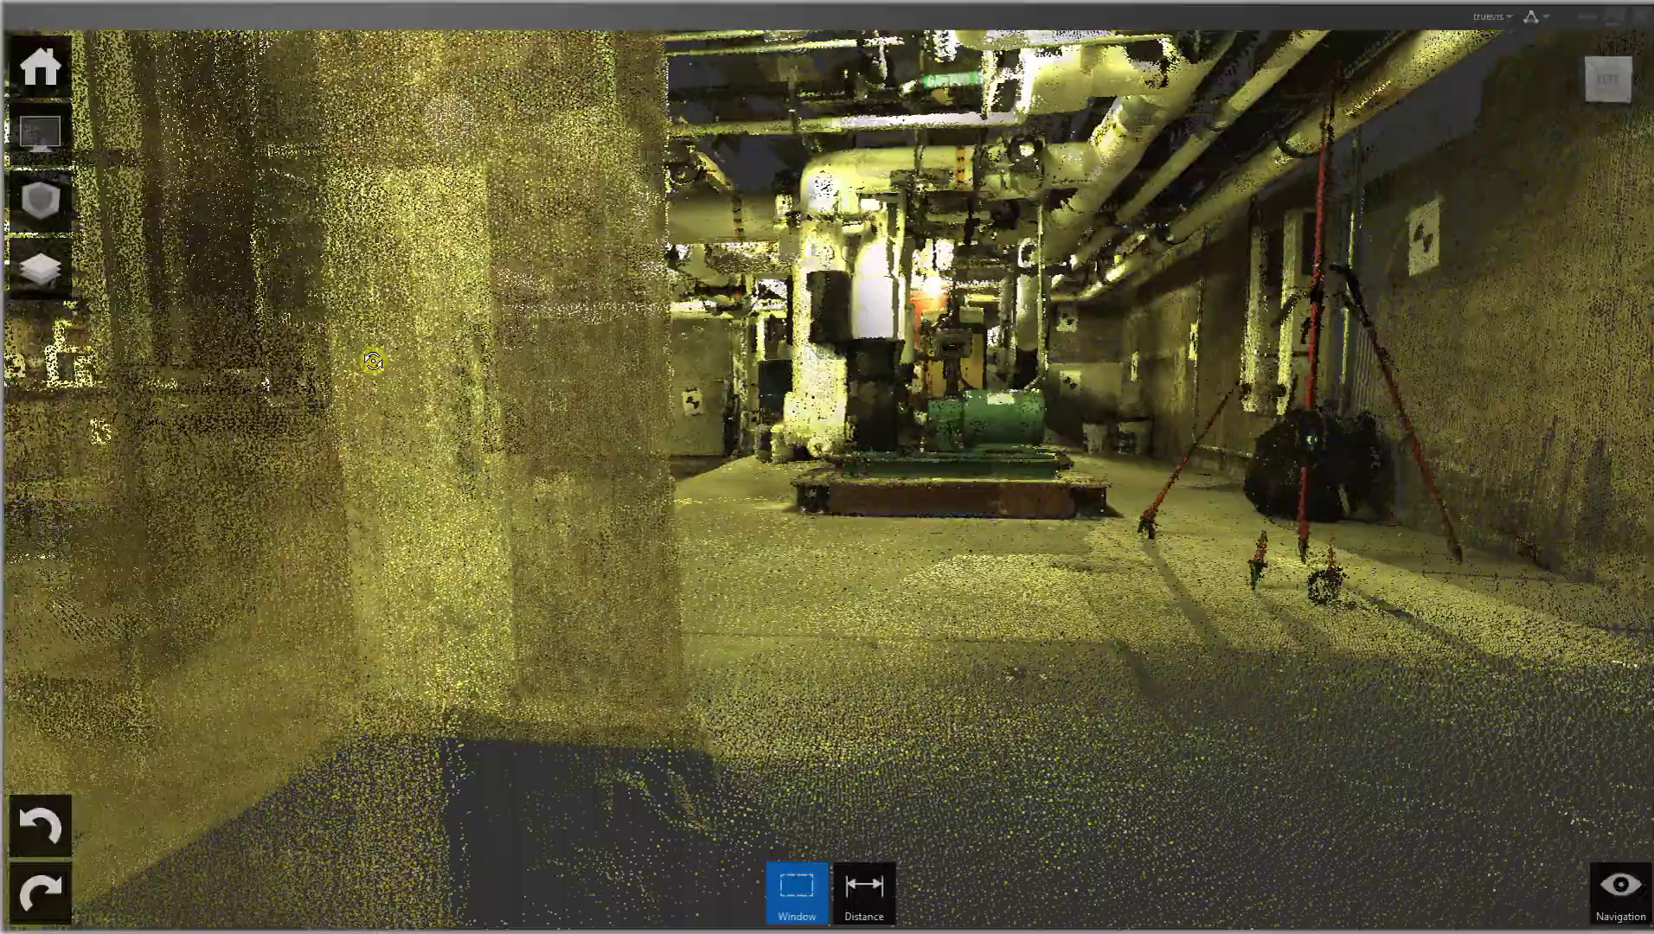
middle_drag(483, 360, 1214, 361)
middle_drag(401, 364, 866, 364)
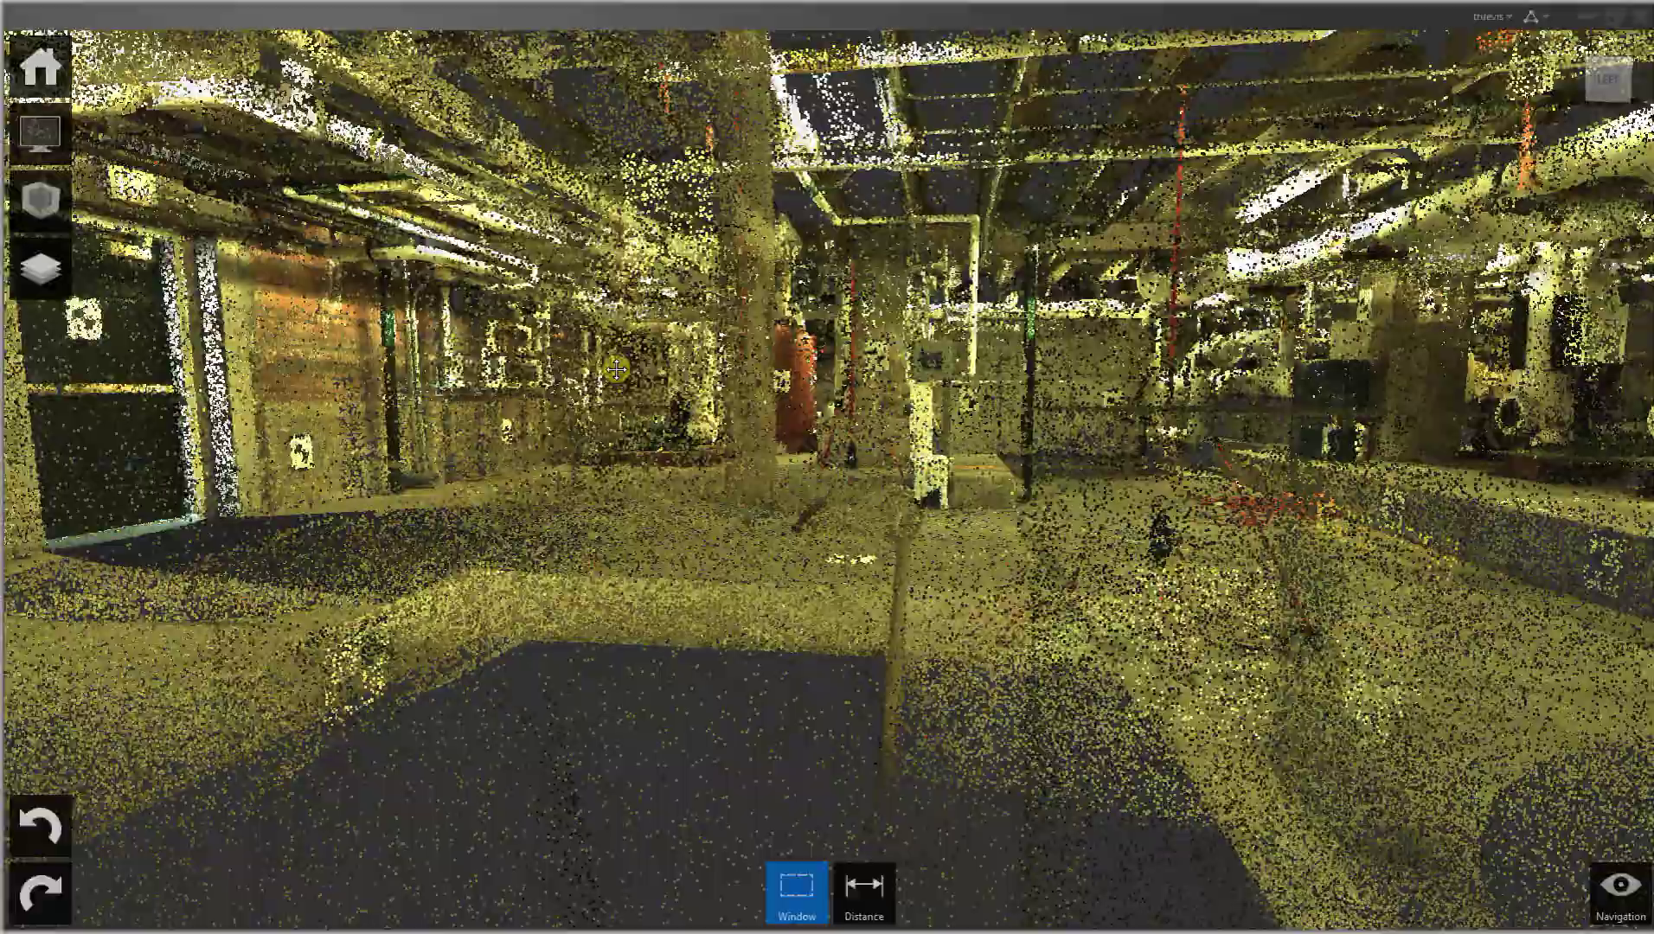
shift+middle_drag(942, 454, 581, 464)
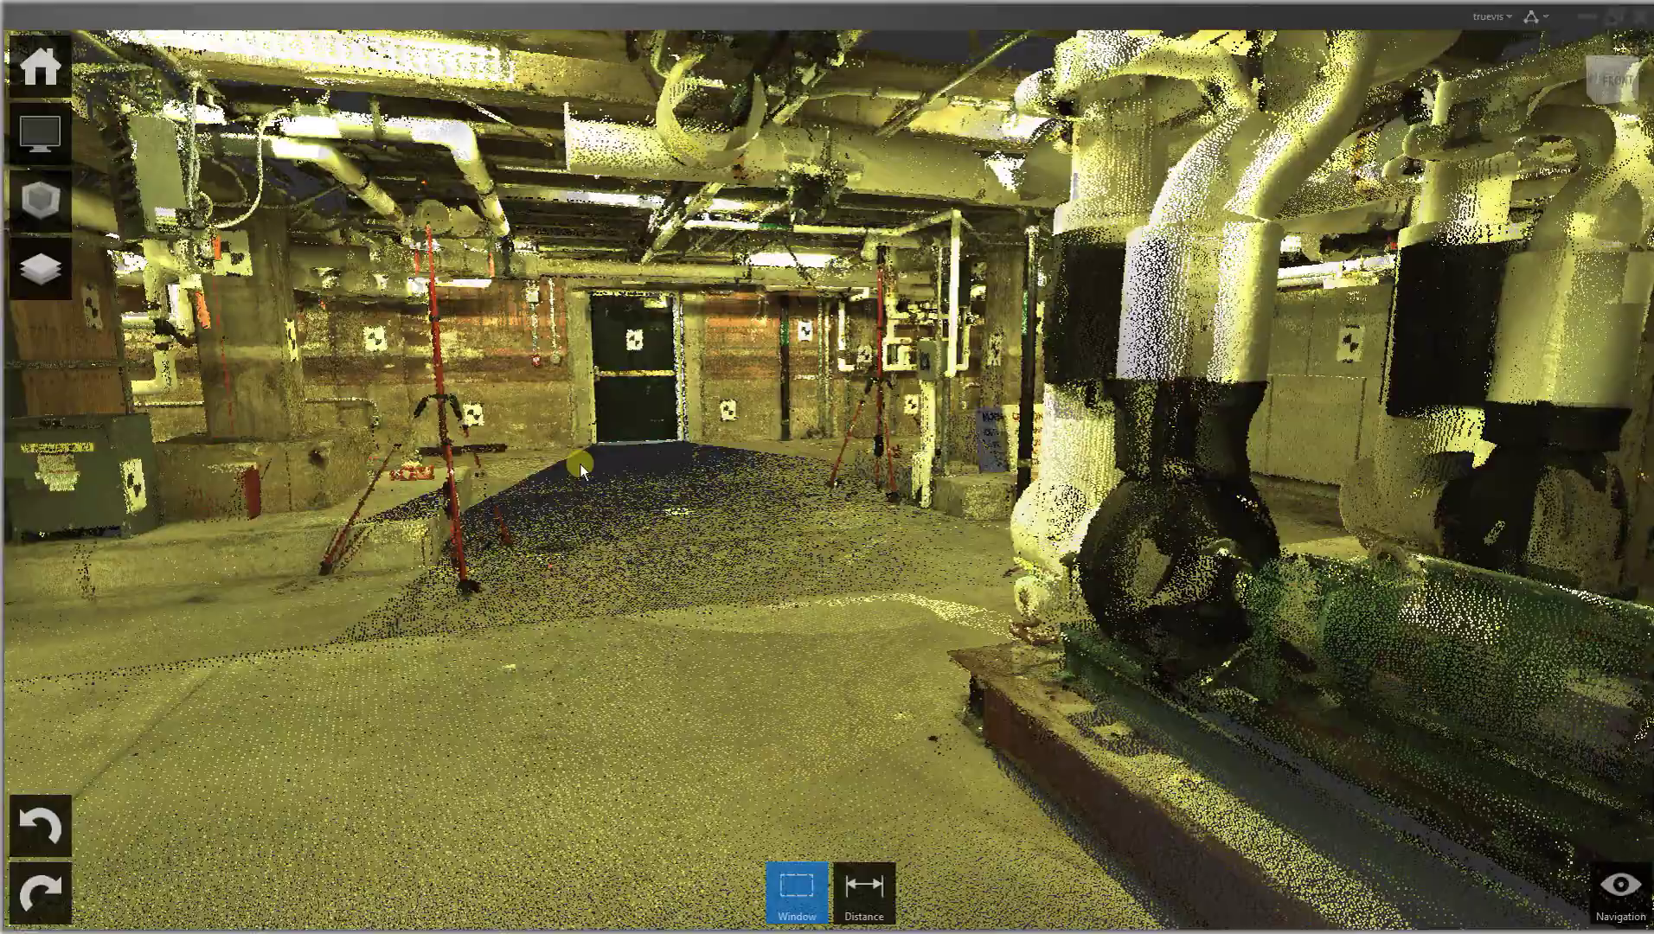
Examine the black exit door closely, the orange cable on the floor and the wall piping beside the red tank.
scroll(536, 412, up, 10)
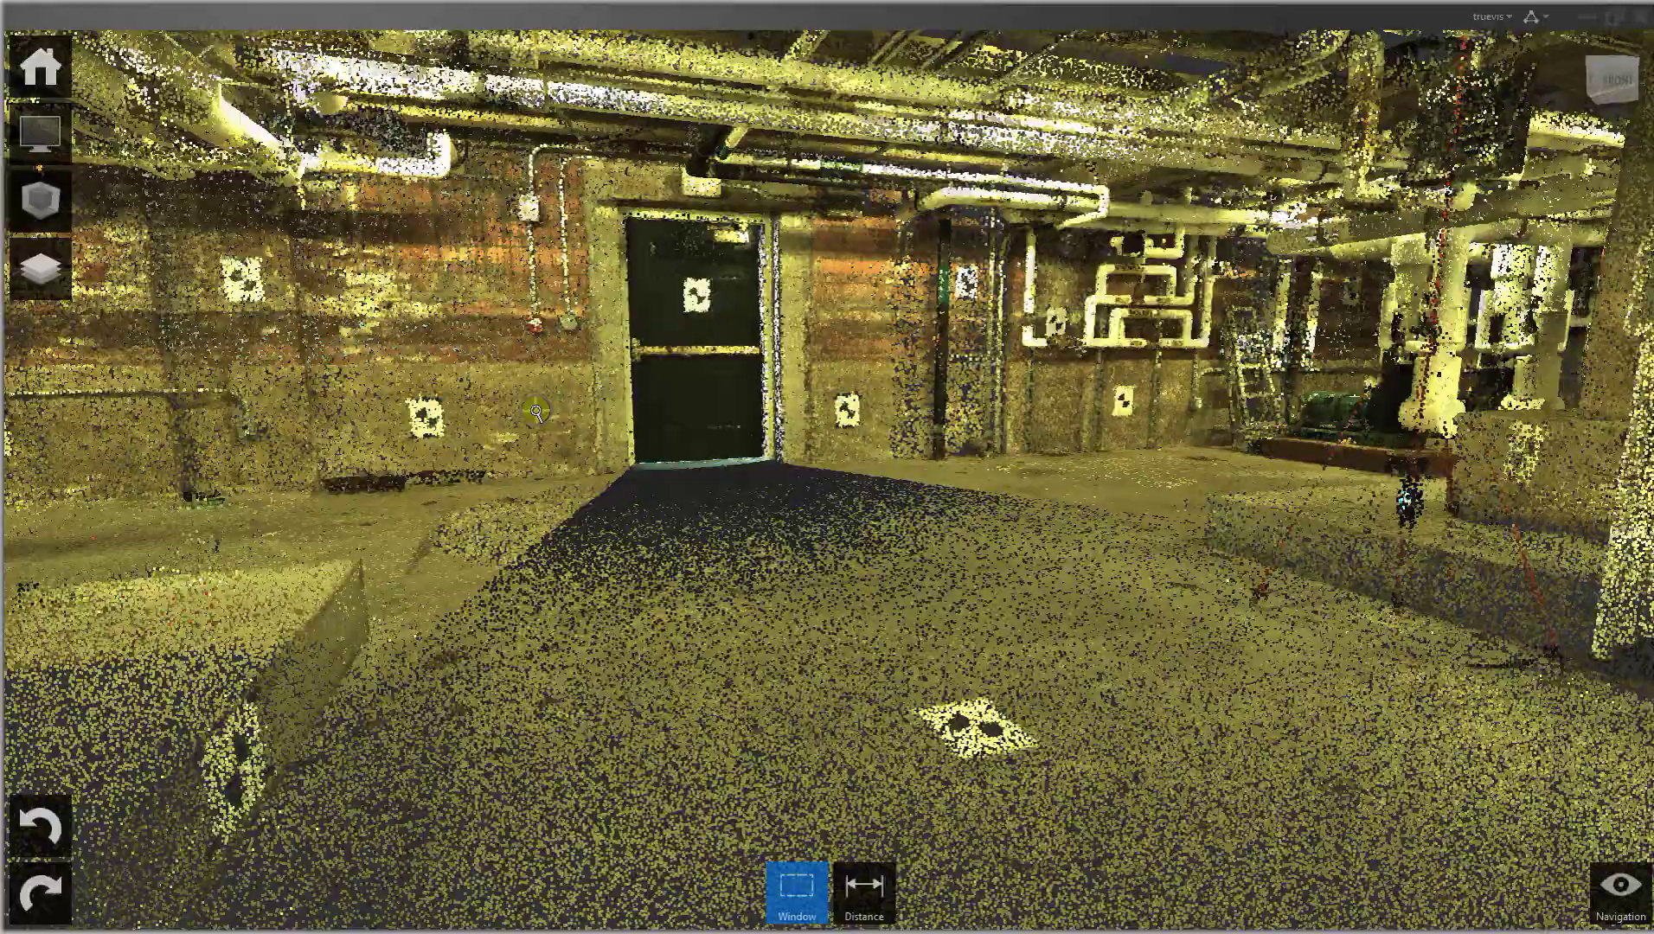
scroll(537, 412, up, 3)
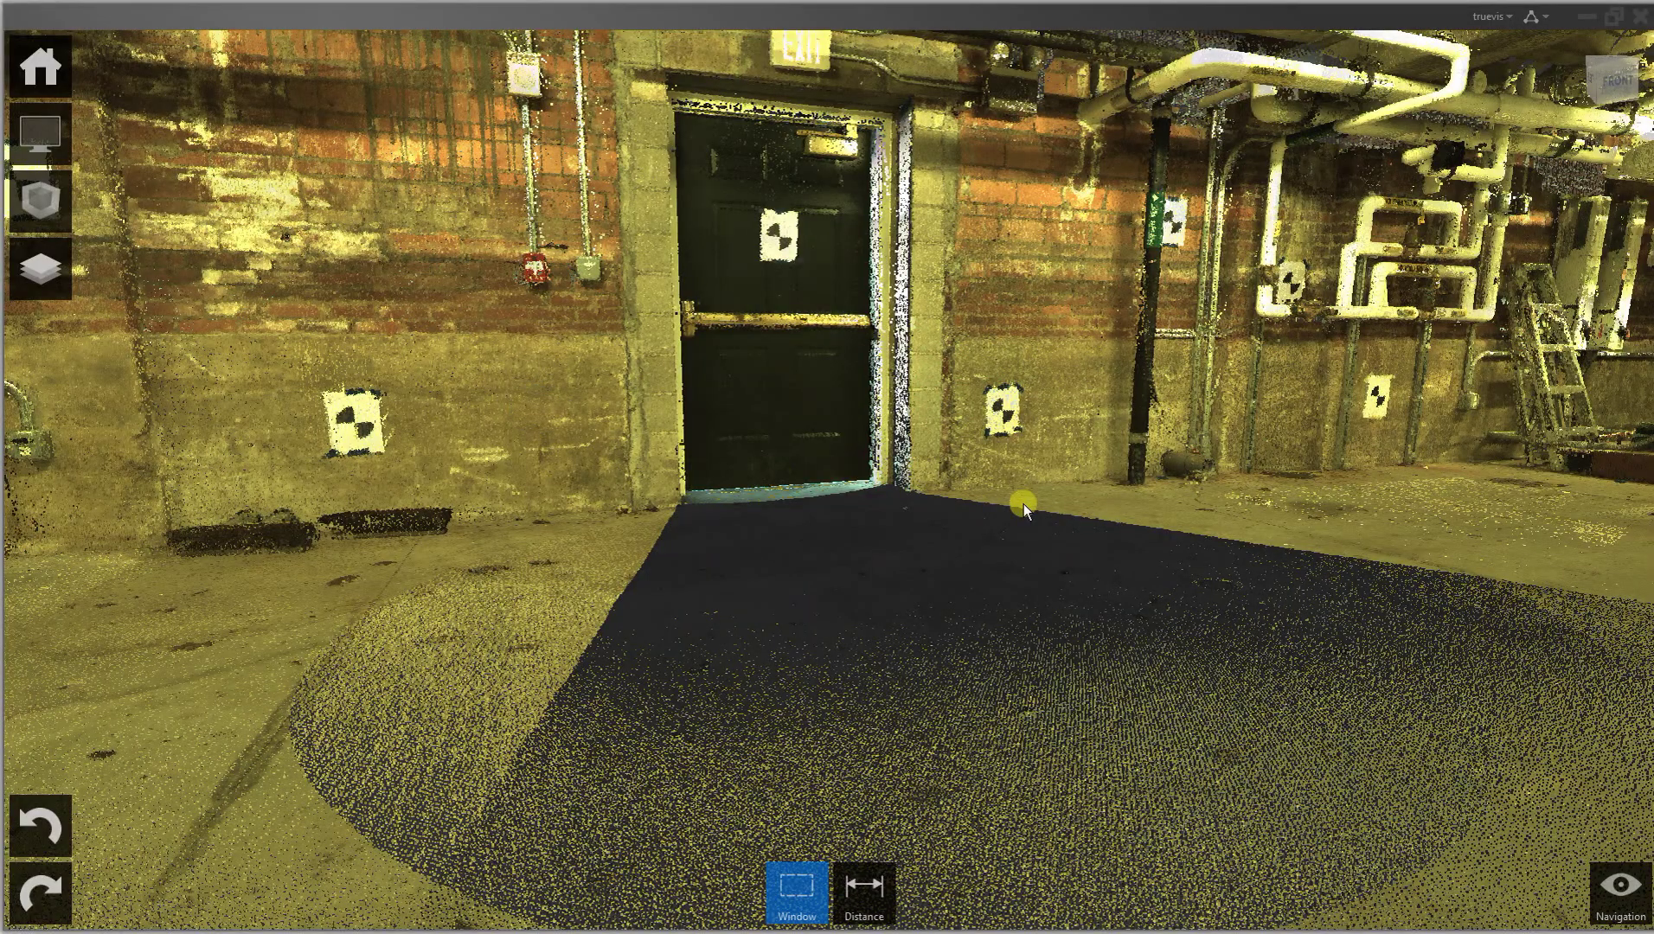
scroll(1075, 528, down, 10)
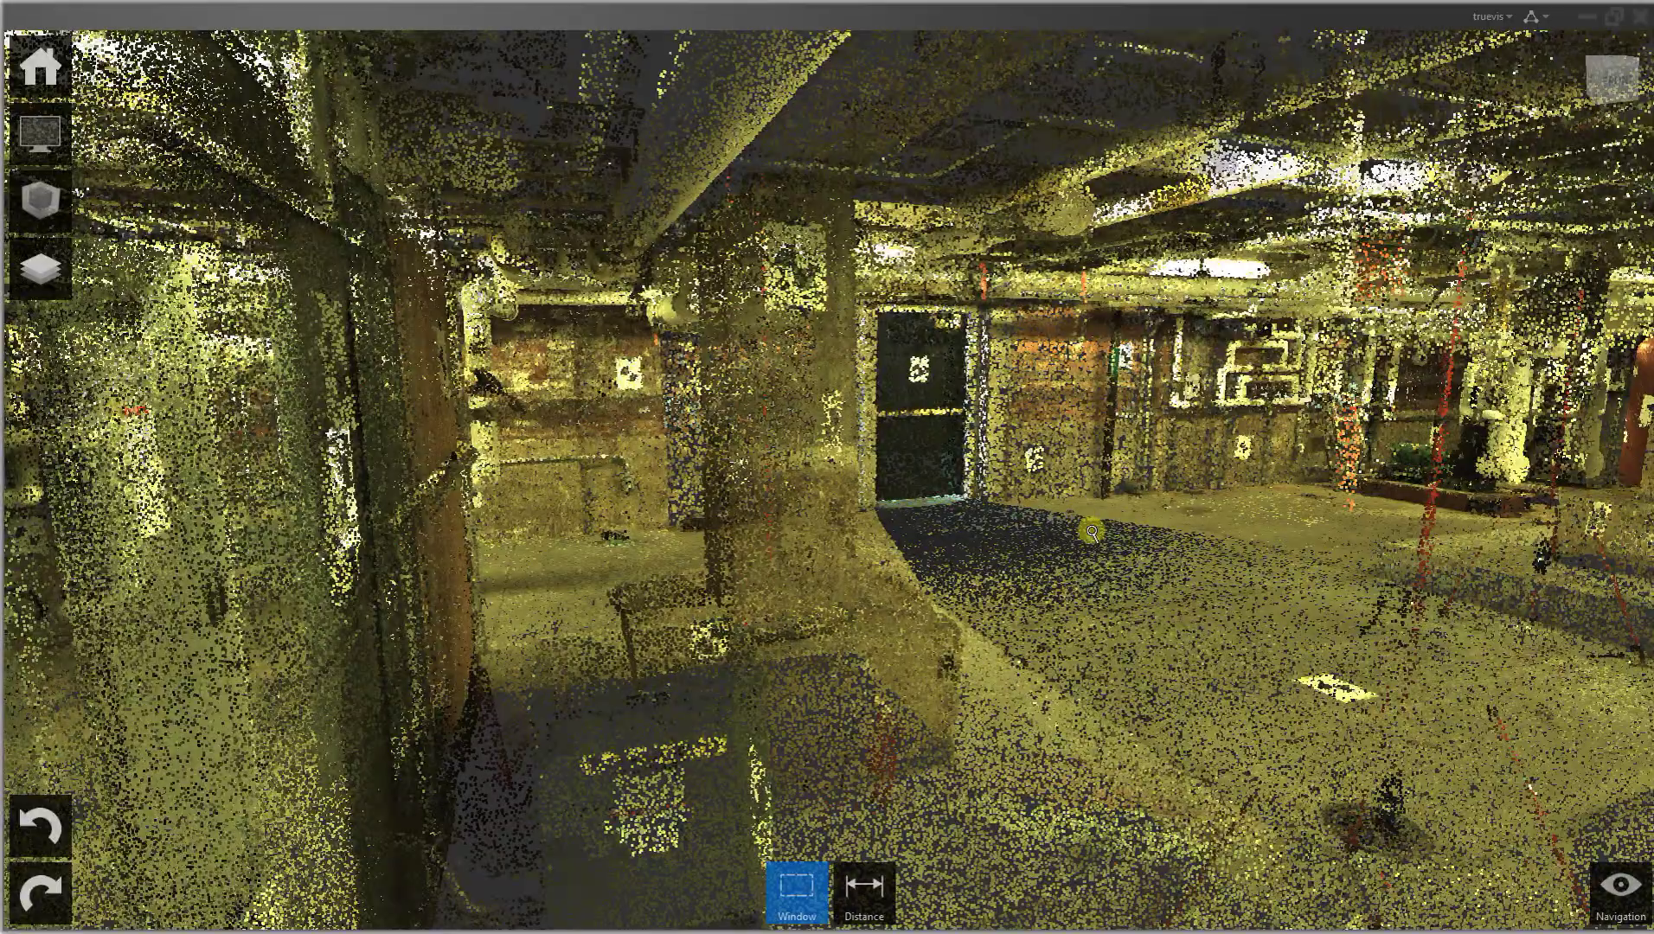
middle_drag(1092, 531, 786, 469)
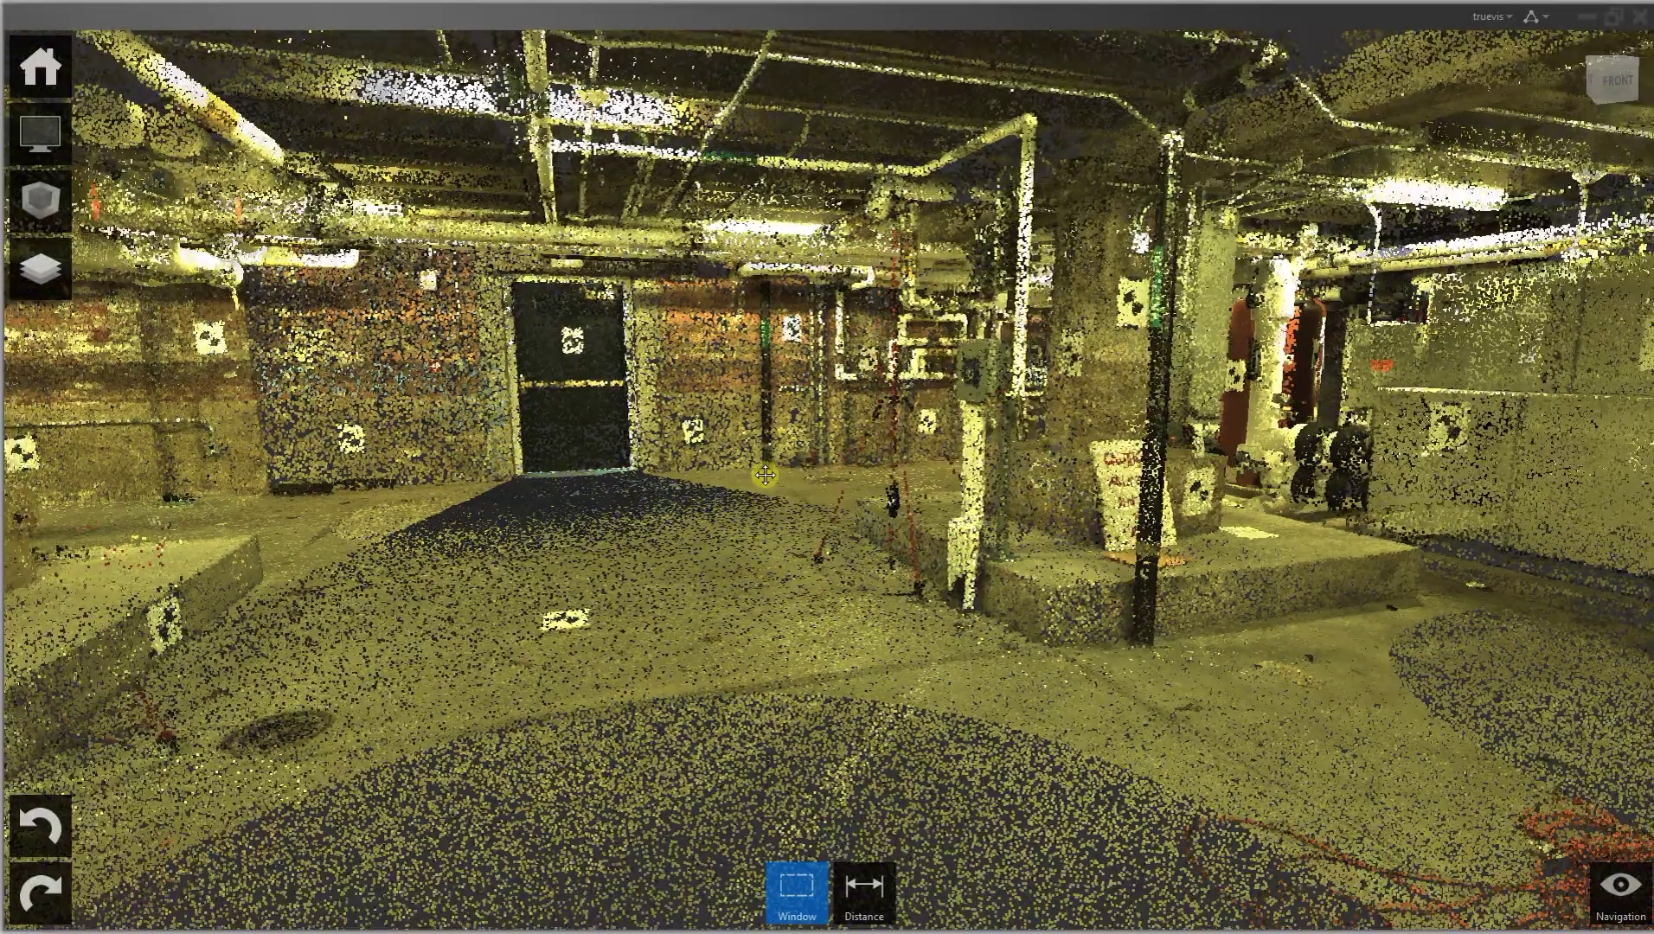
scroll(783, 472, up, 3)
shift+middle_drag(1065, 401, 1190, 362)
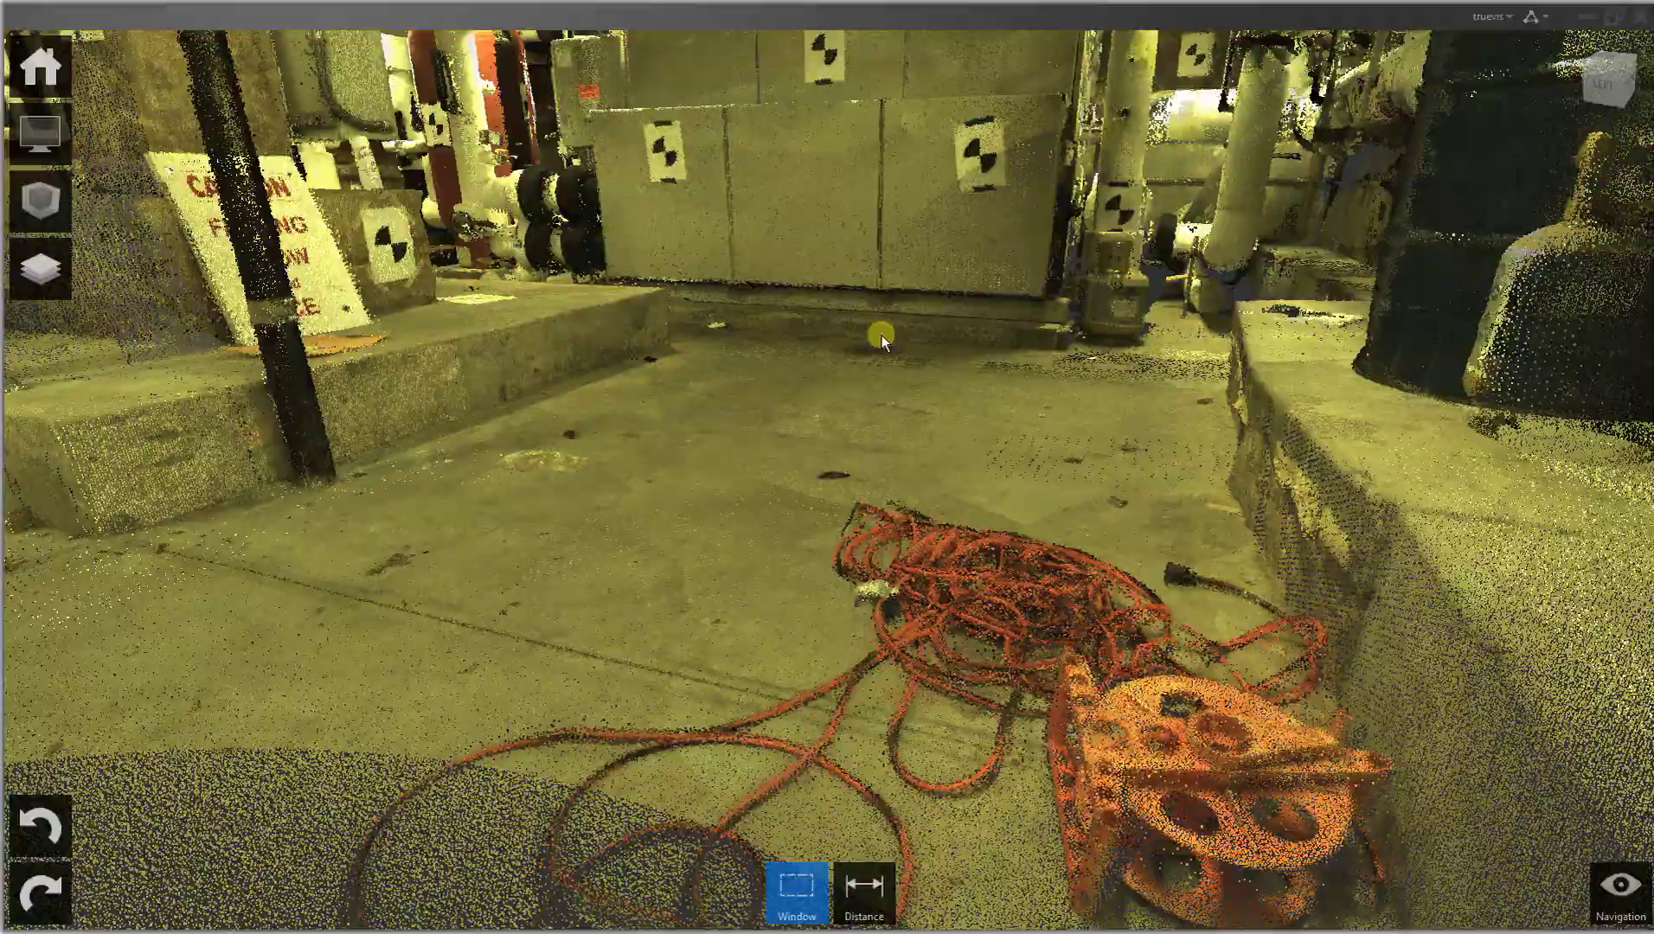
drag(879, 332, 1252, 492)
middle_drag(1251, 491, 1648, 491)
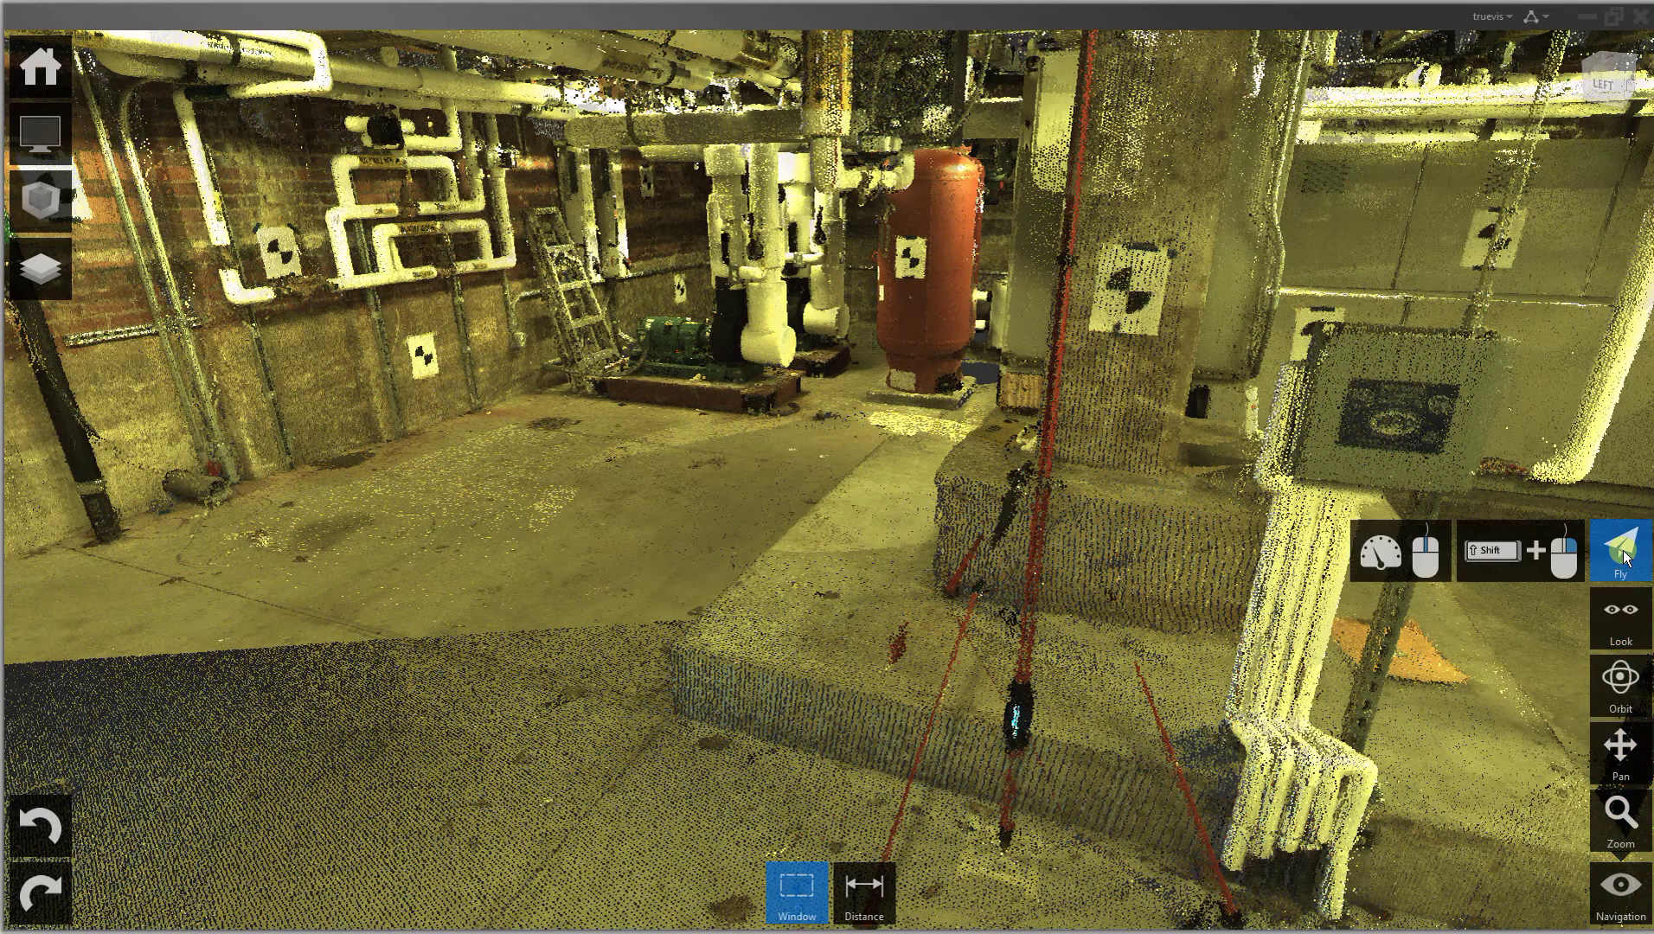
Fly through the mechanical room scan using the Fly navigation mode at 1X speed.
drag(830, 570, 890, 461)
scroll(889, 459, up, 5)
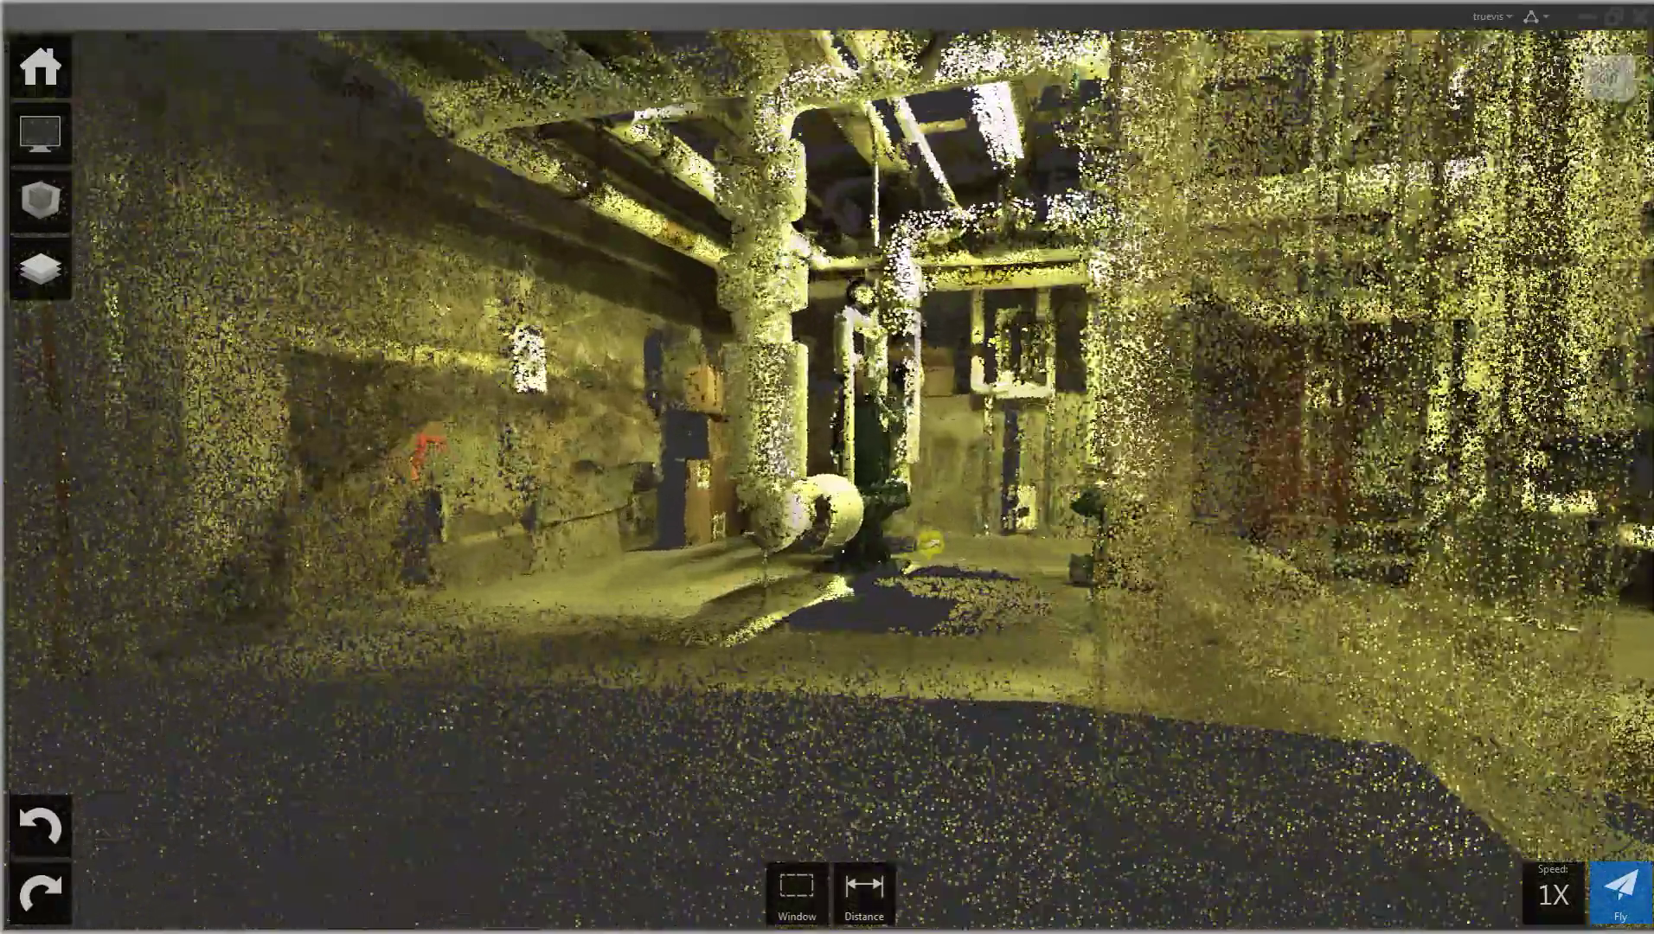
drag(930, 543, 1030, 615)
drag(737, 616, 872, 604)
drag(975, 629, 917, 640)
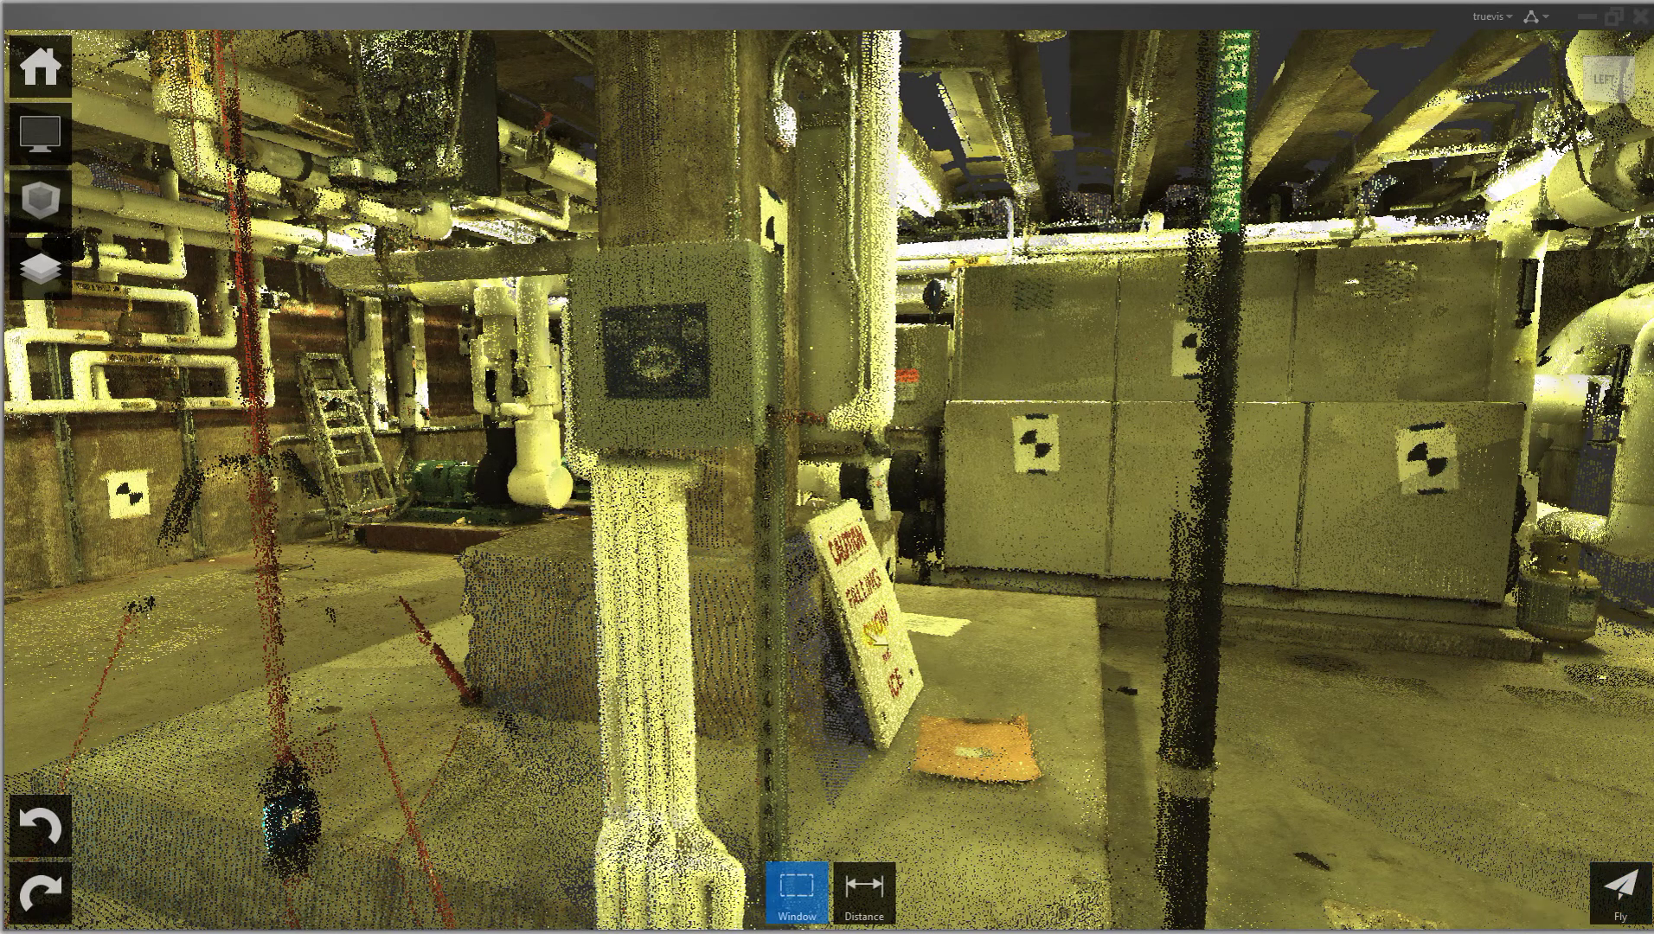
Inspect the area around the electrical box and caution sign, ending with the red tank and green pump in view.
double_click(1044, 665)
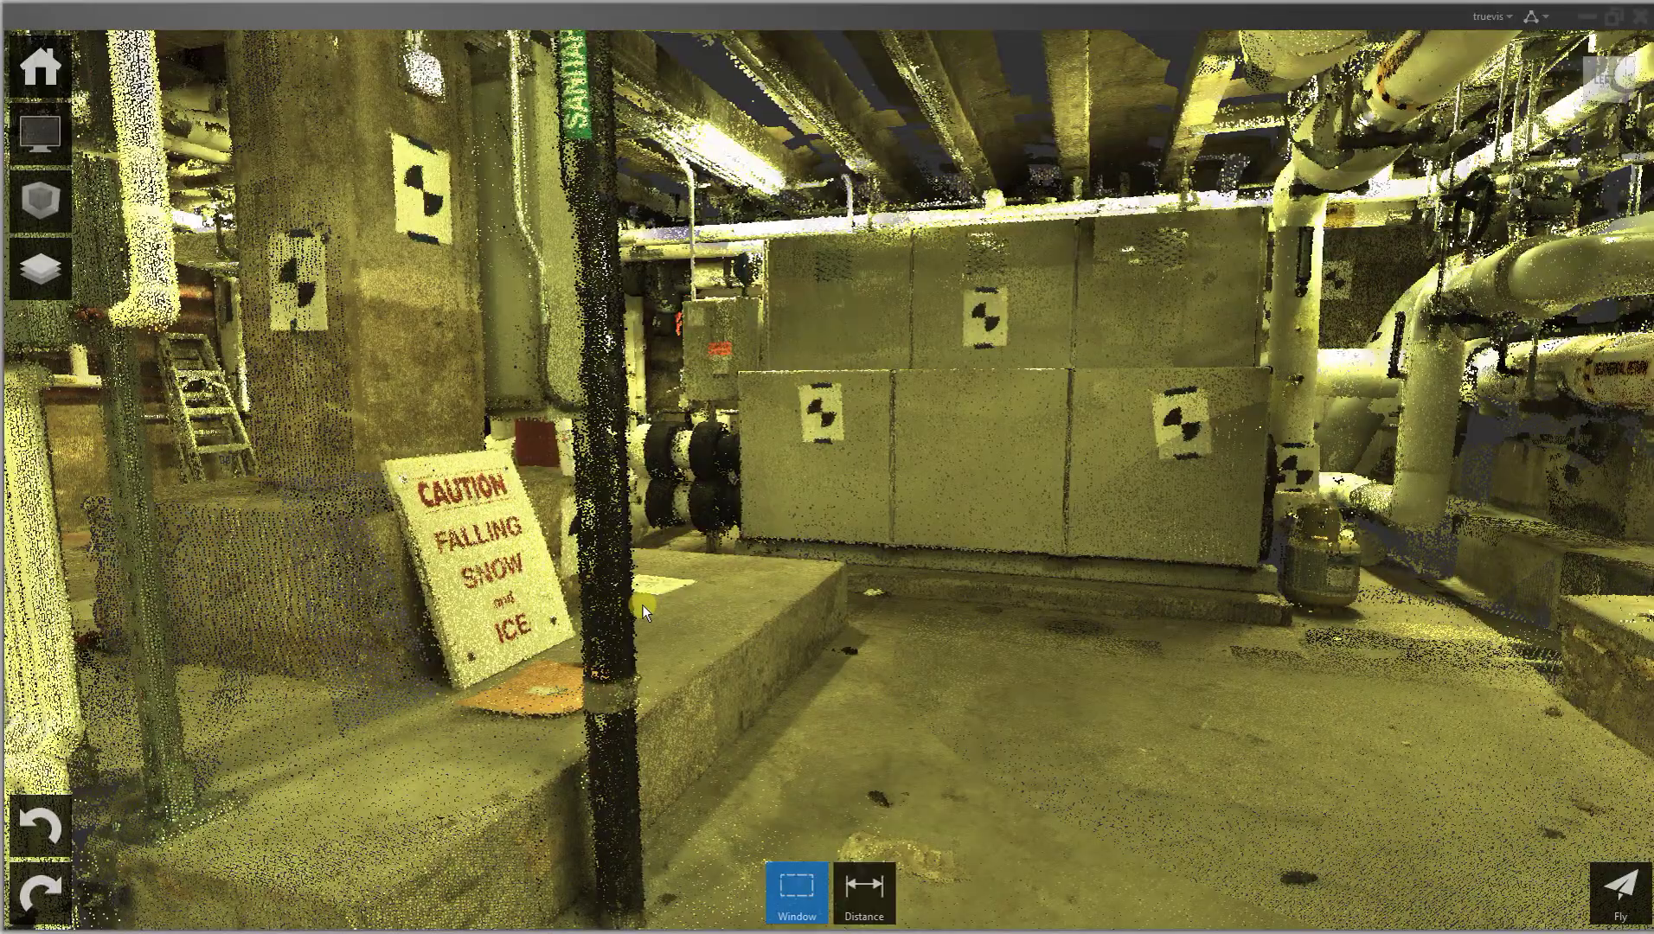
middle_drag(803, 606, 882, 617)
double_click(880, 617)
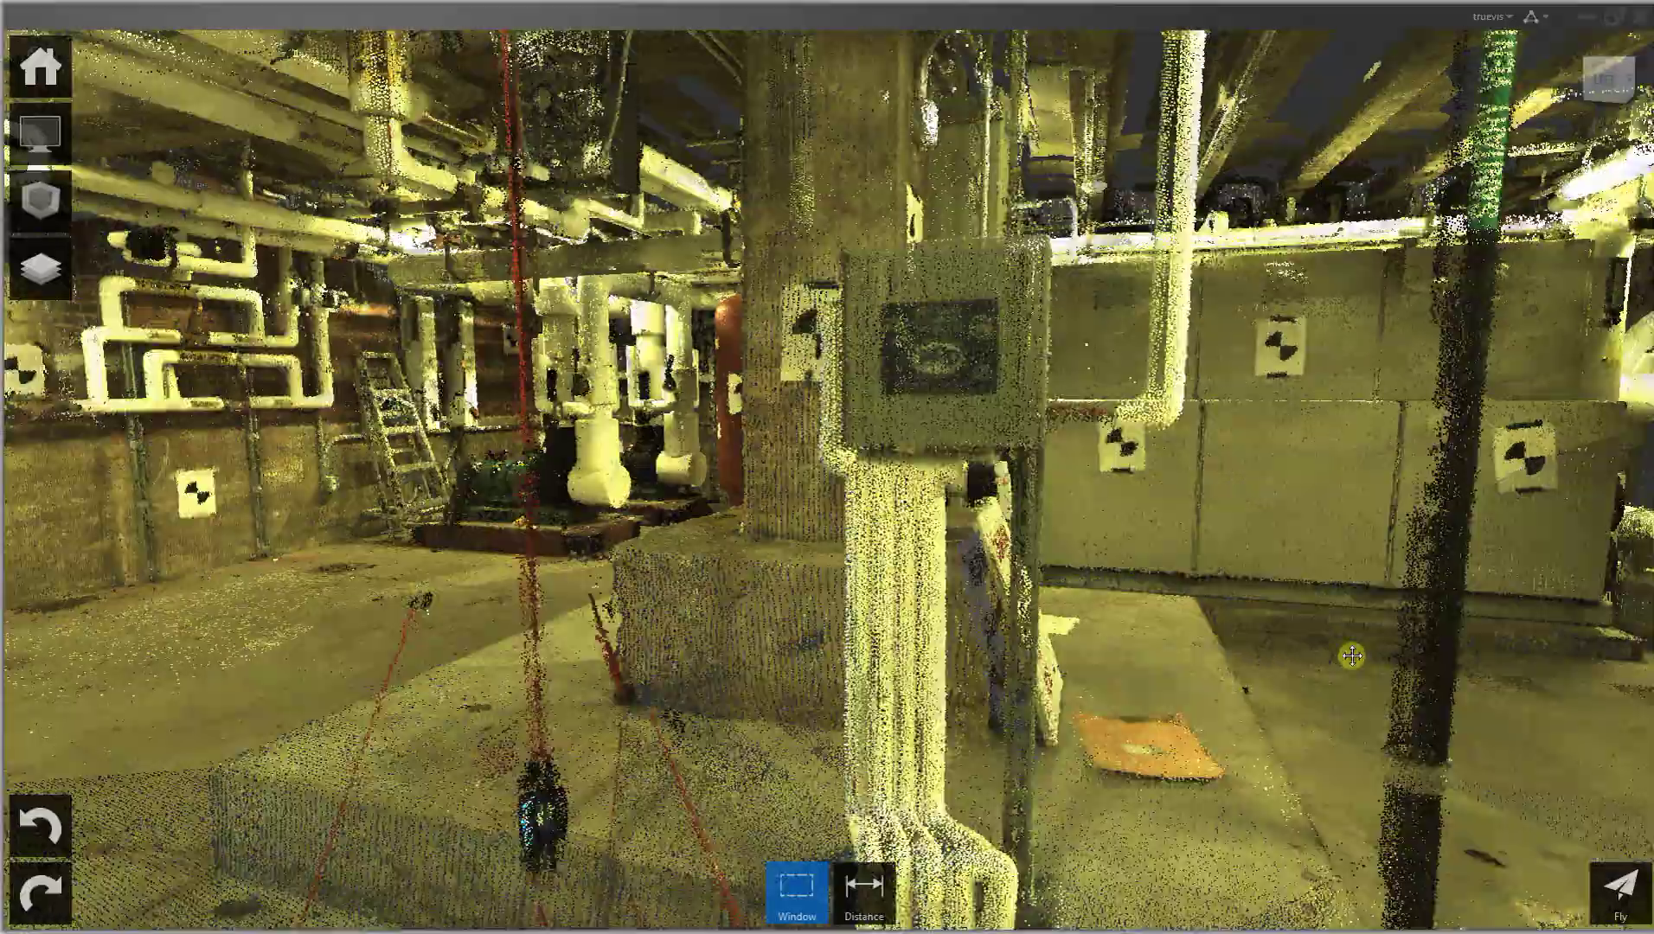
middle_drag(1352, 656, 1412, 654)
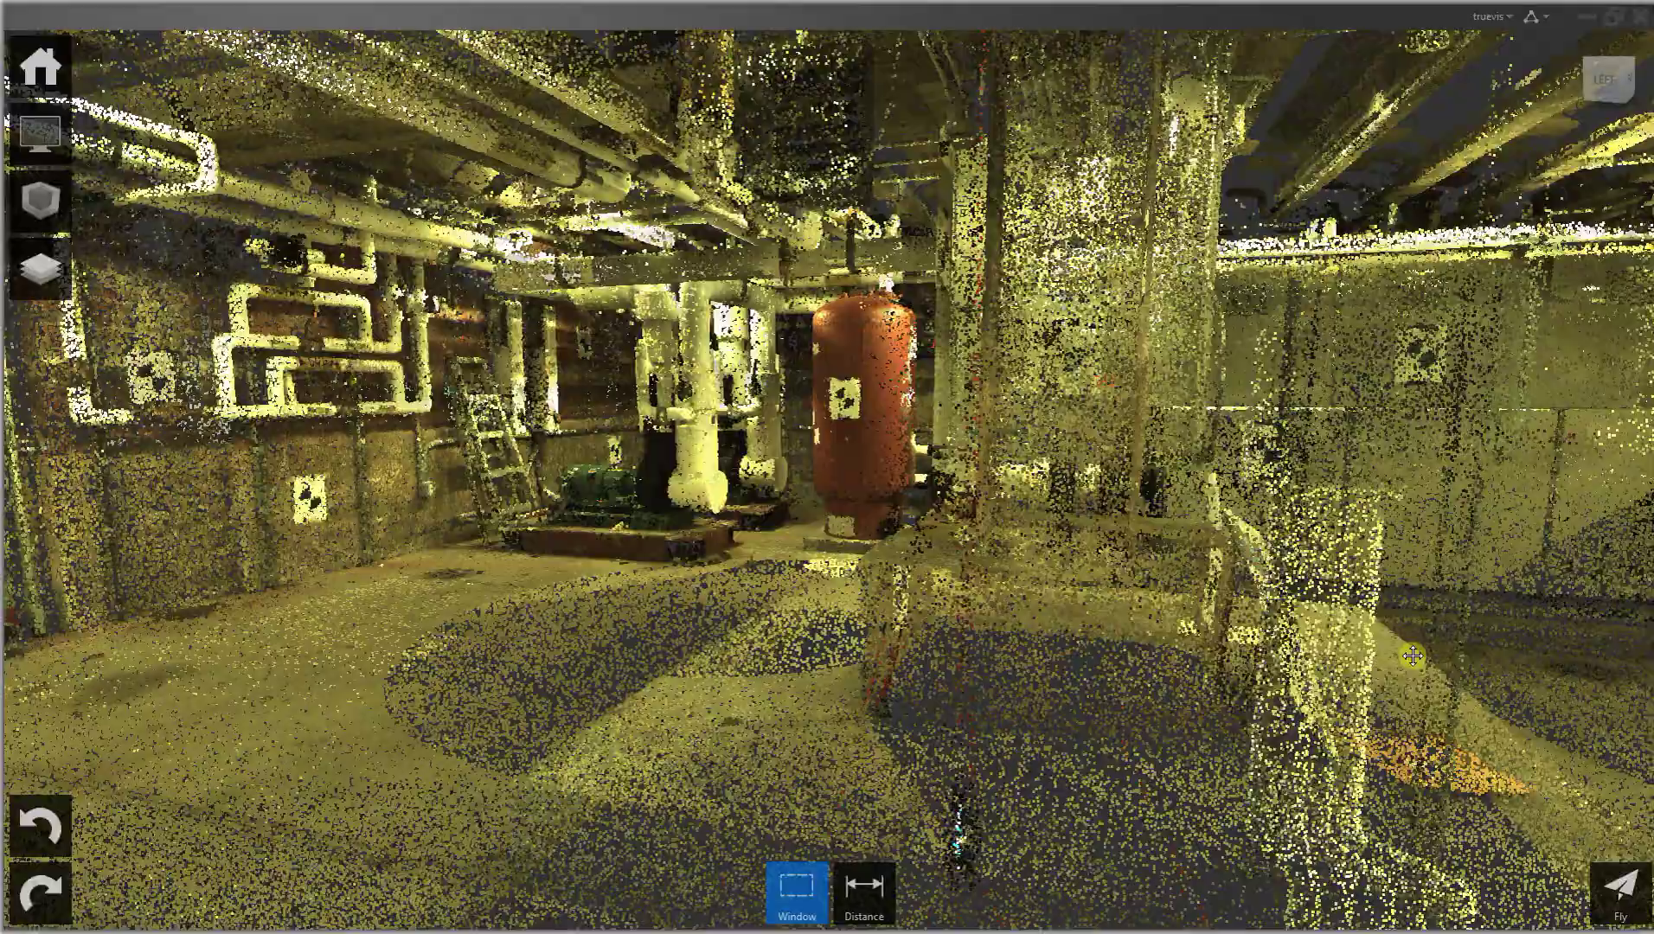
middle_drag(649, 575, 812, 574)
middle_drag(692, 597, 823, 577)
middle_drag(759, 510, 770, 545)
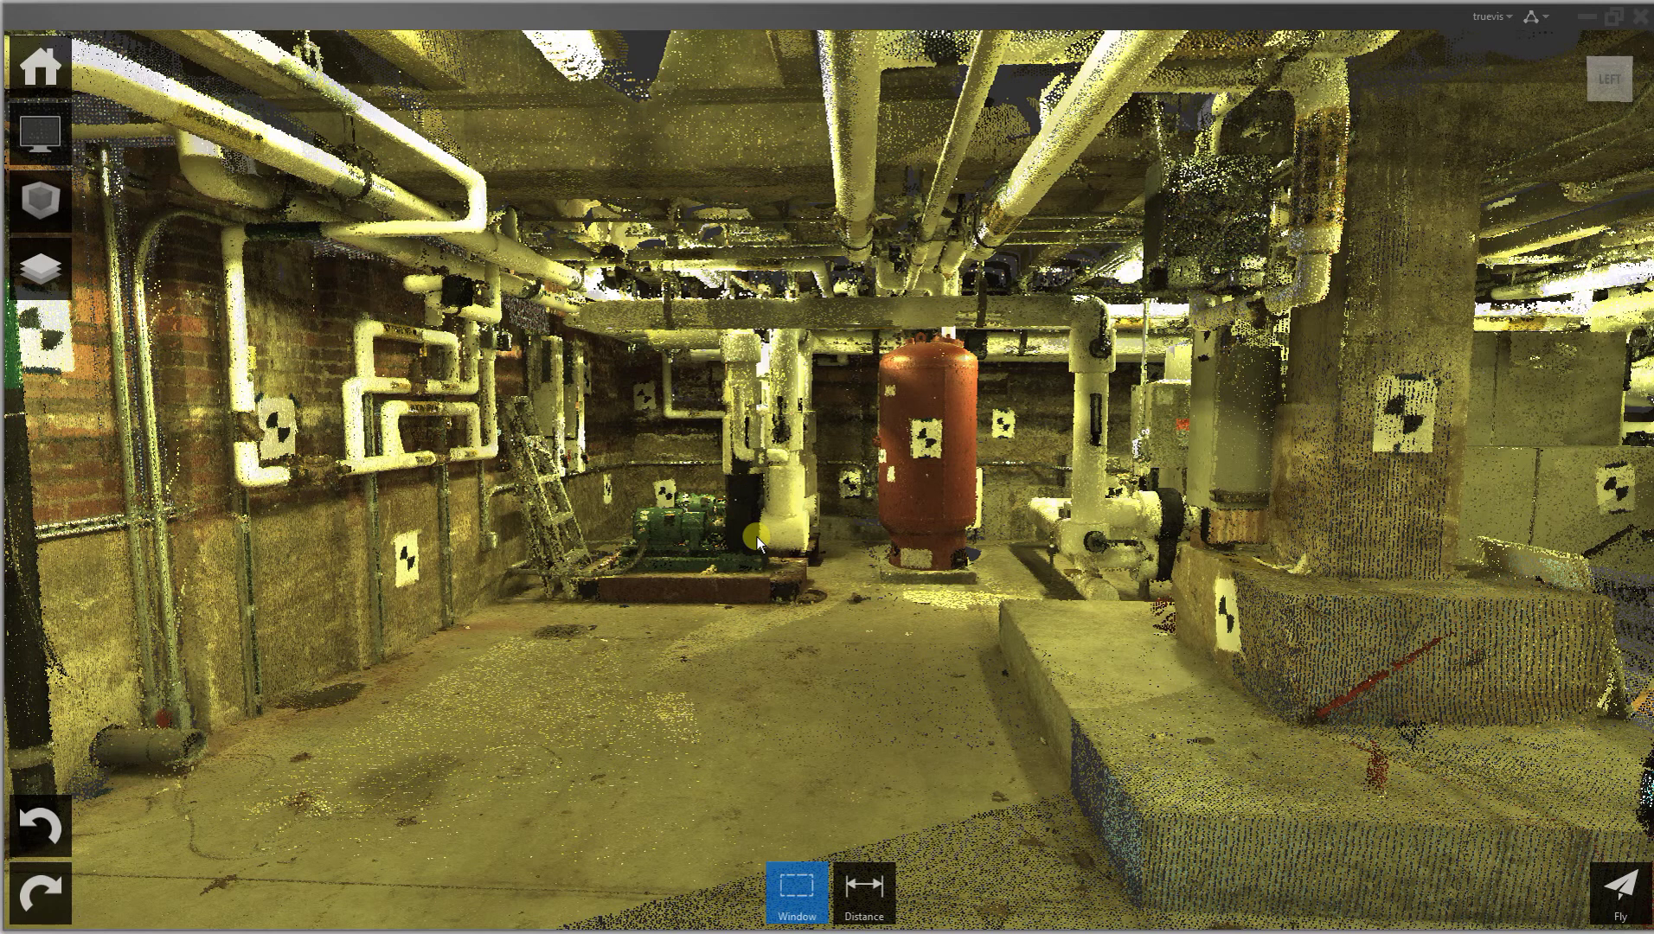
Try a Lighting Sides option on the point cloud, switch it off and check the Shader Model and Edge Highlighting options.
click(39, 134)
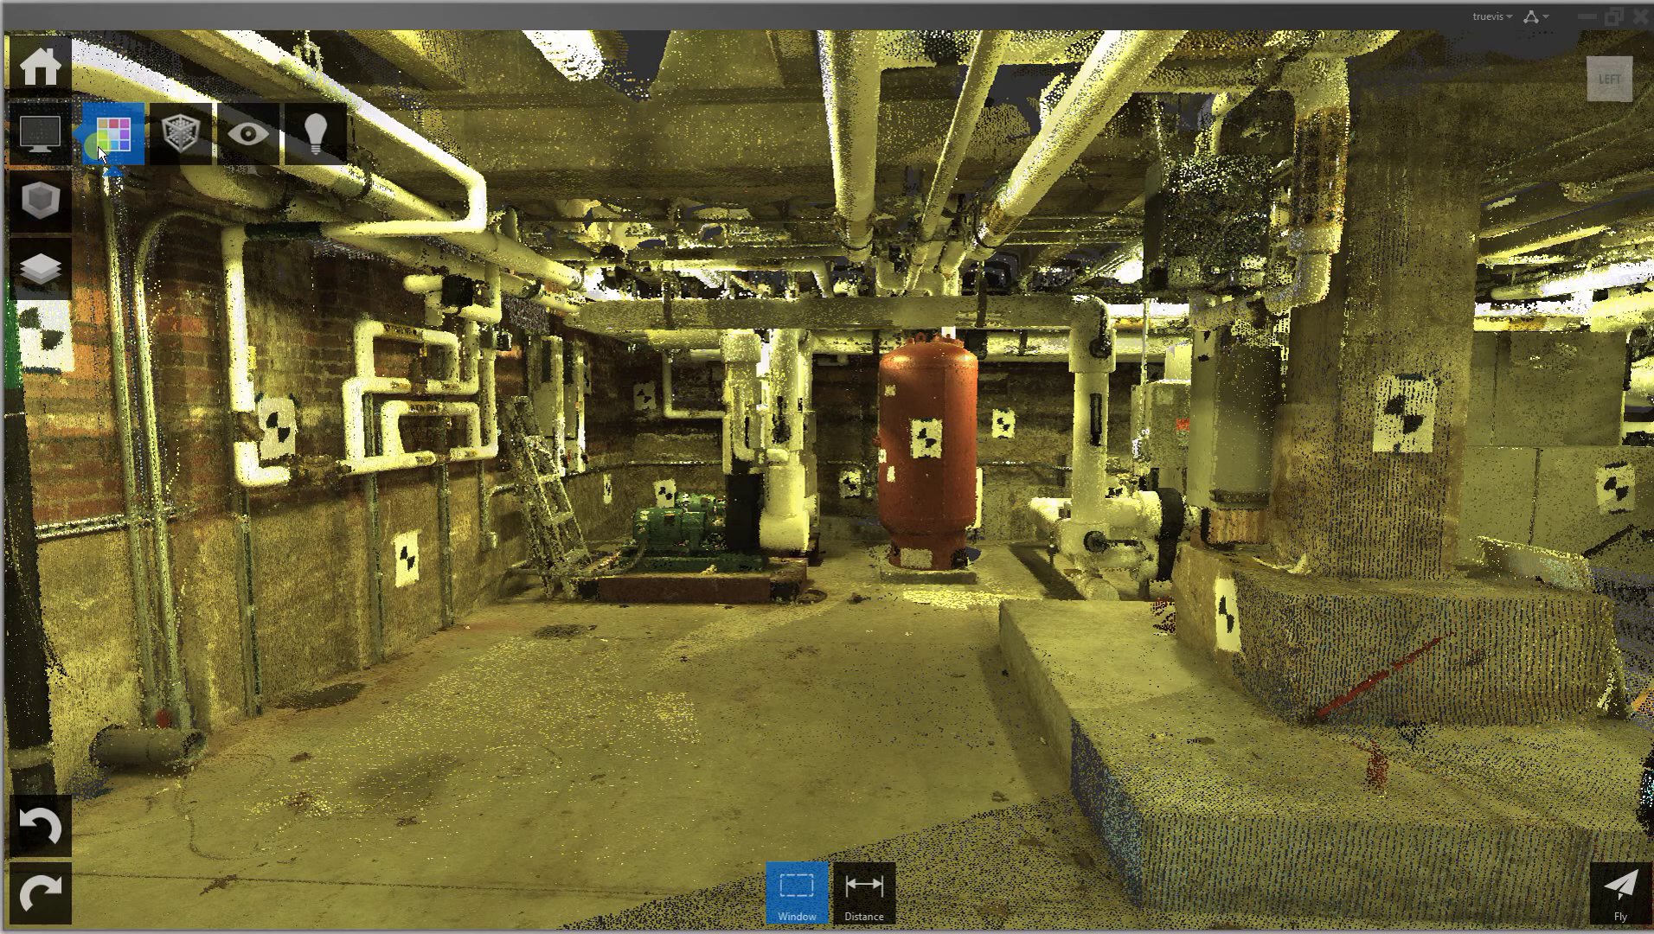
click(254, 155)
click(315, 134)
click(316, 207)
click(455, 208)
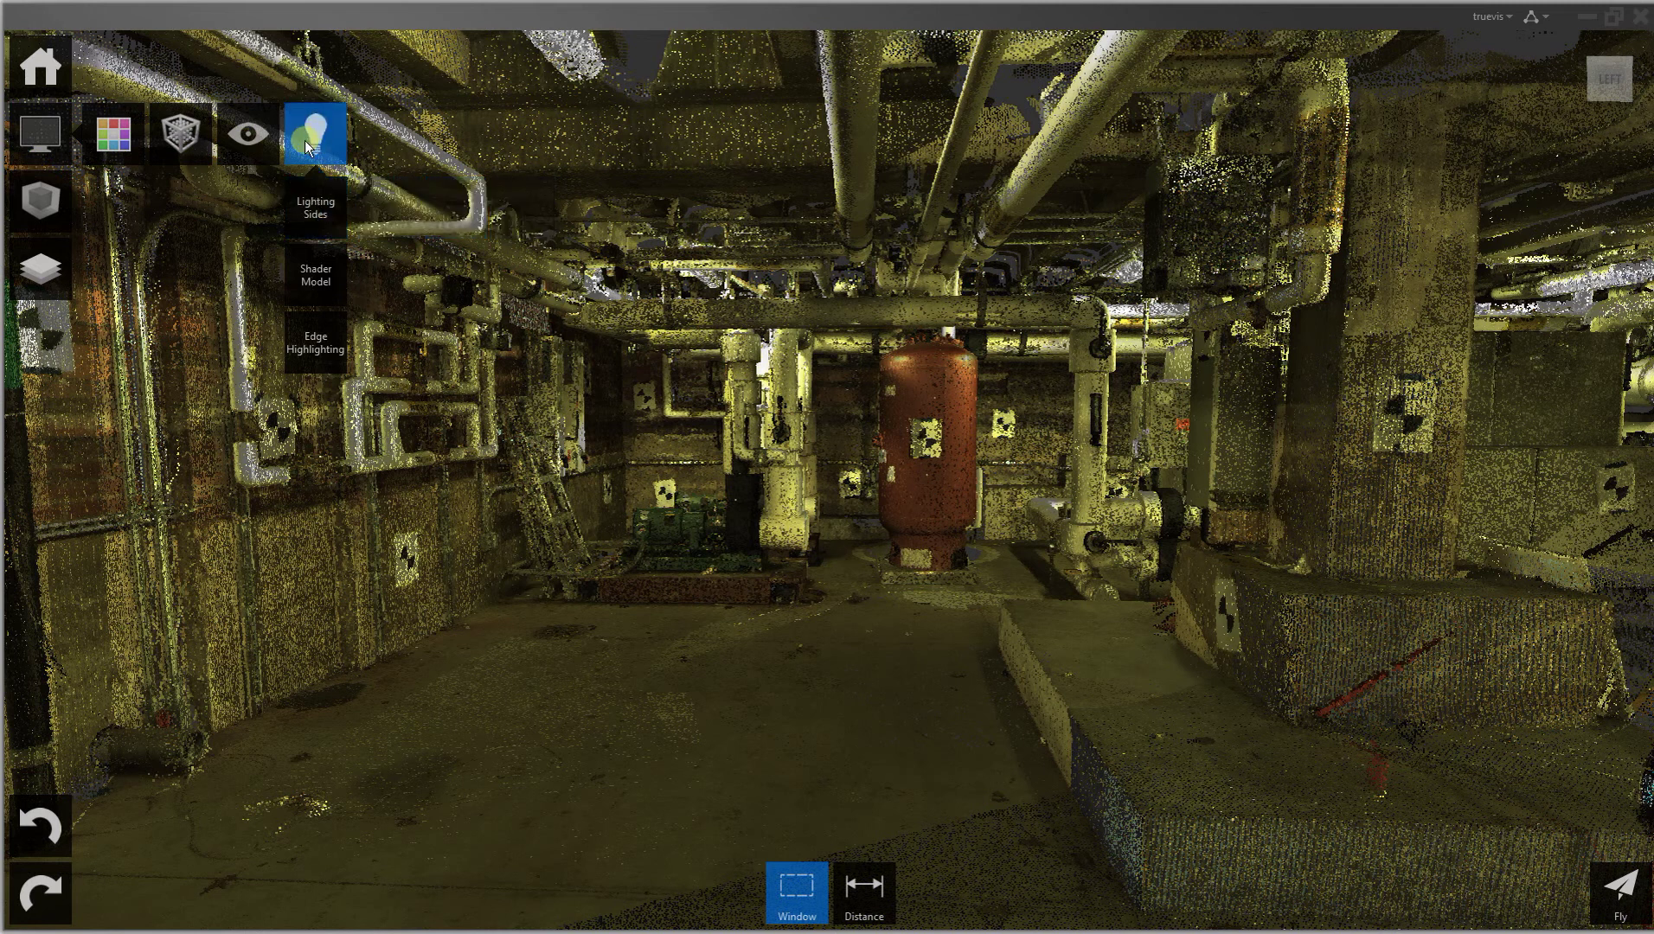
click(524, 208)
click(316, 275)
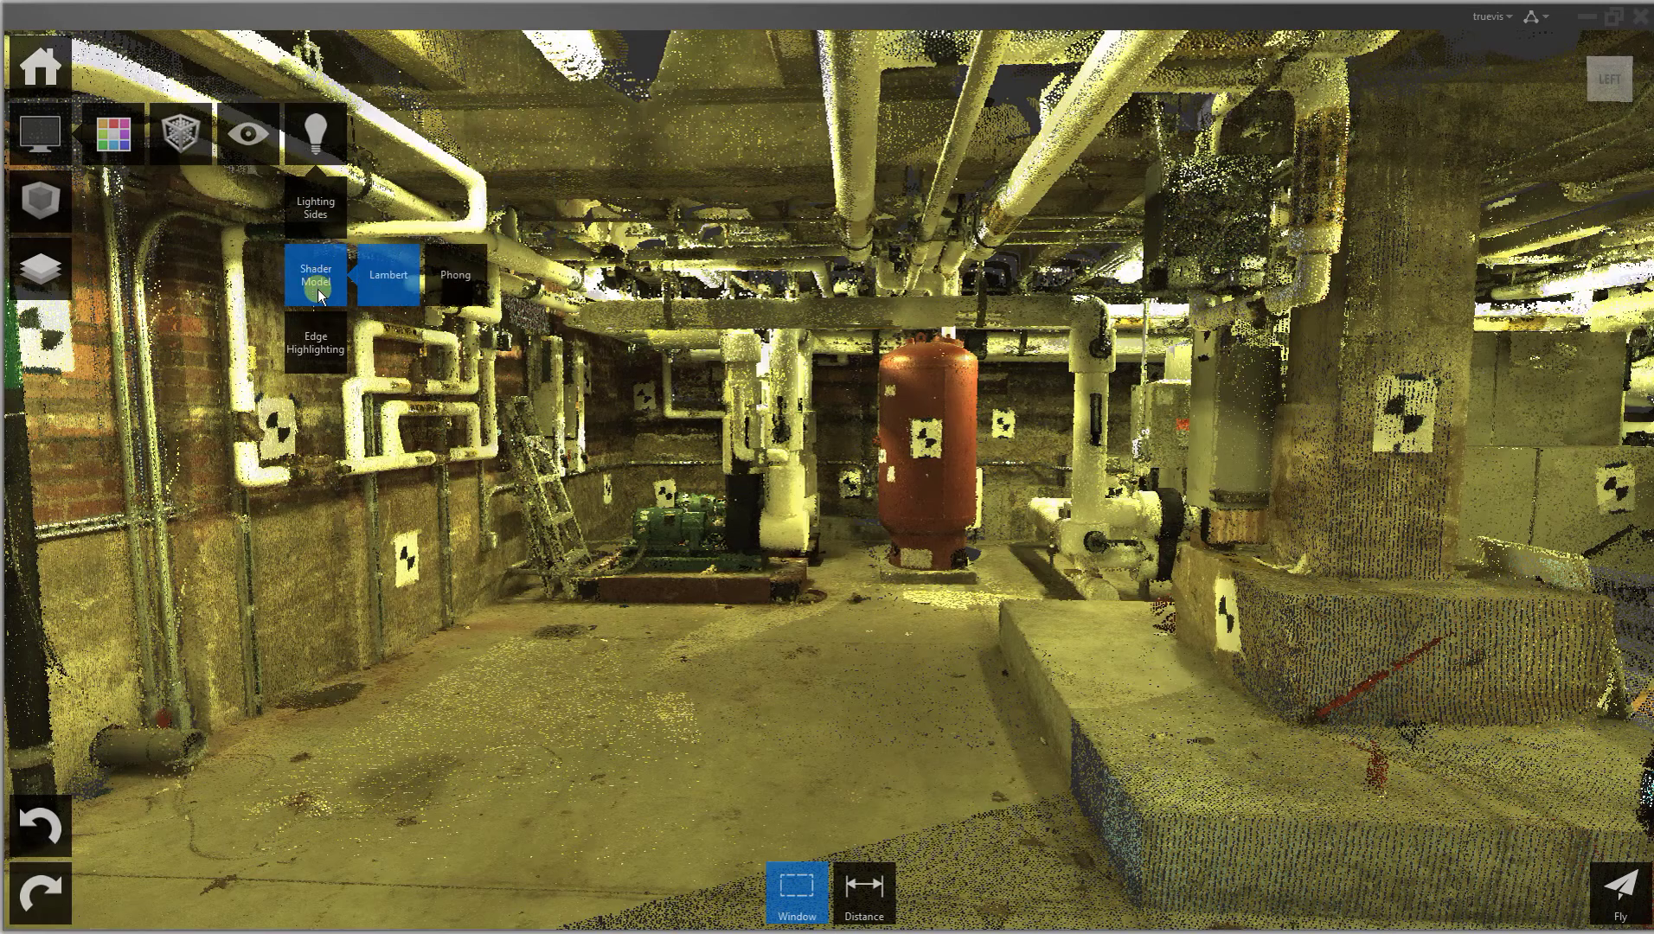
click(315, 342)
Try the Elevation, Intensity and Normal colorings on the point cloud and return to RGB.
mouse_move(122, 136)
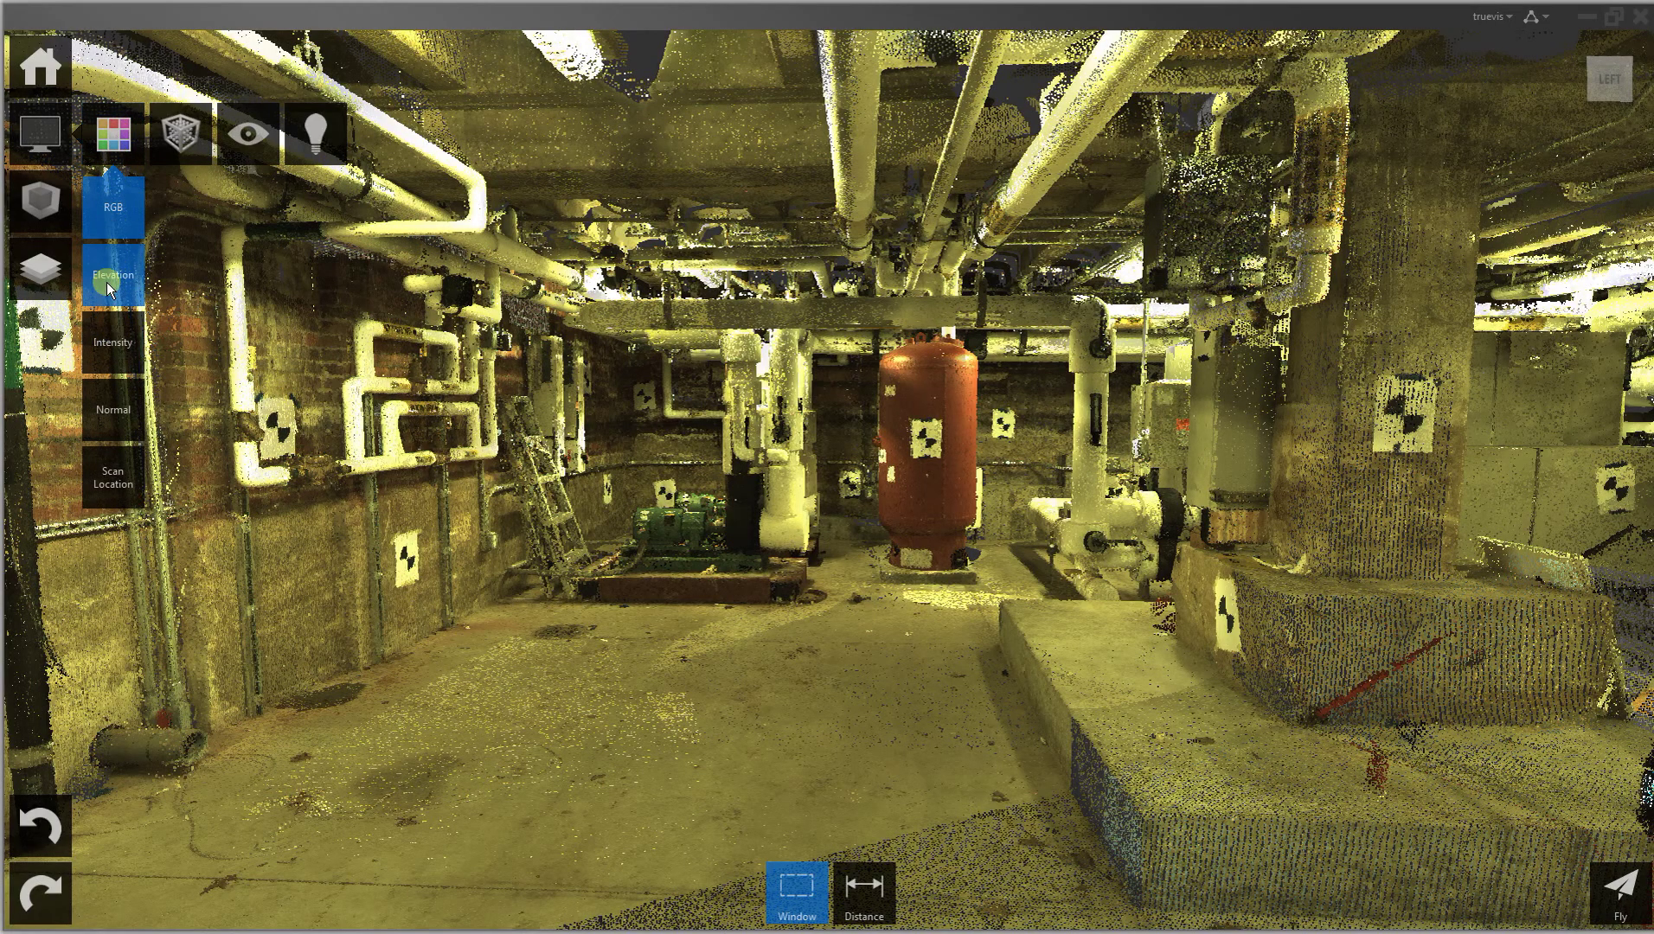
click(110, 289)
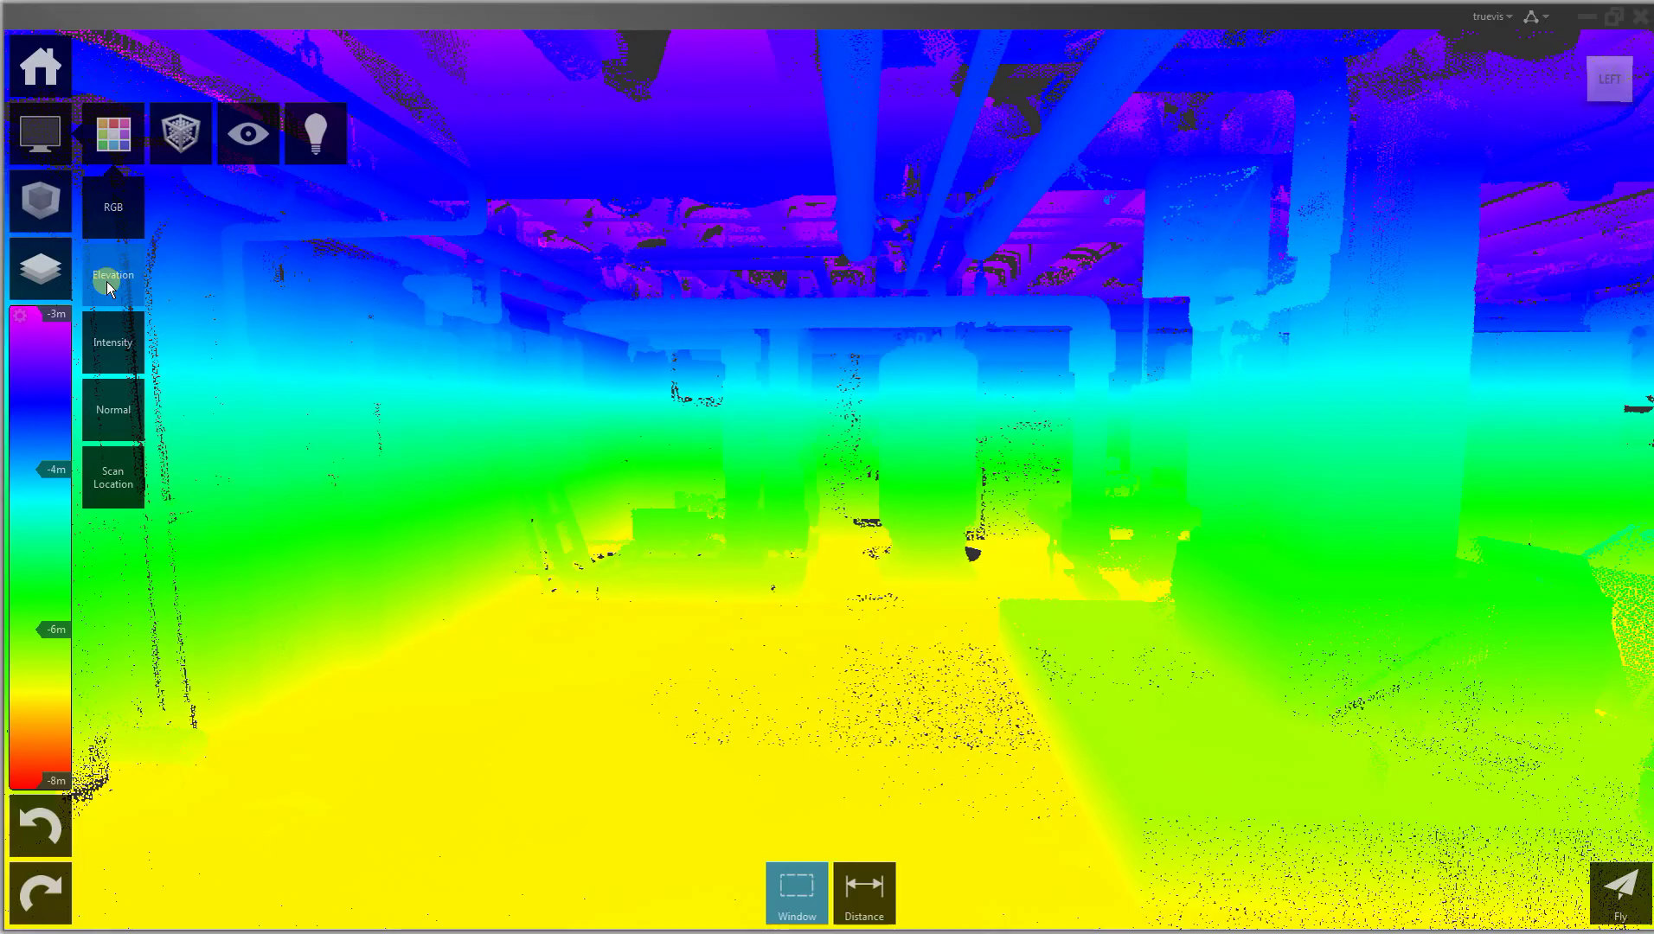
click(117, 344)
click(117, 410)
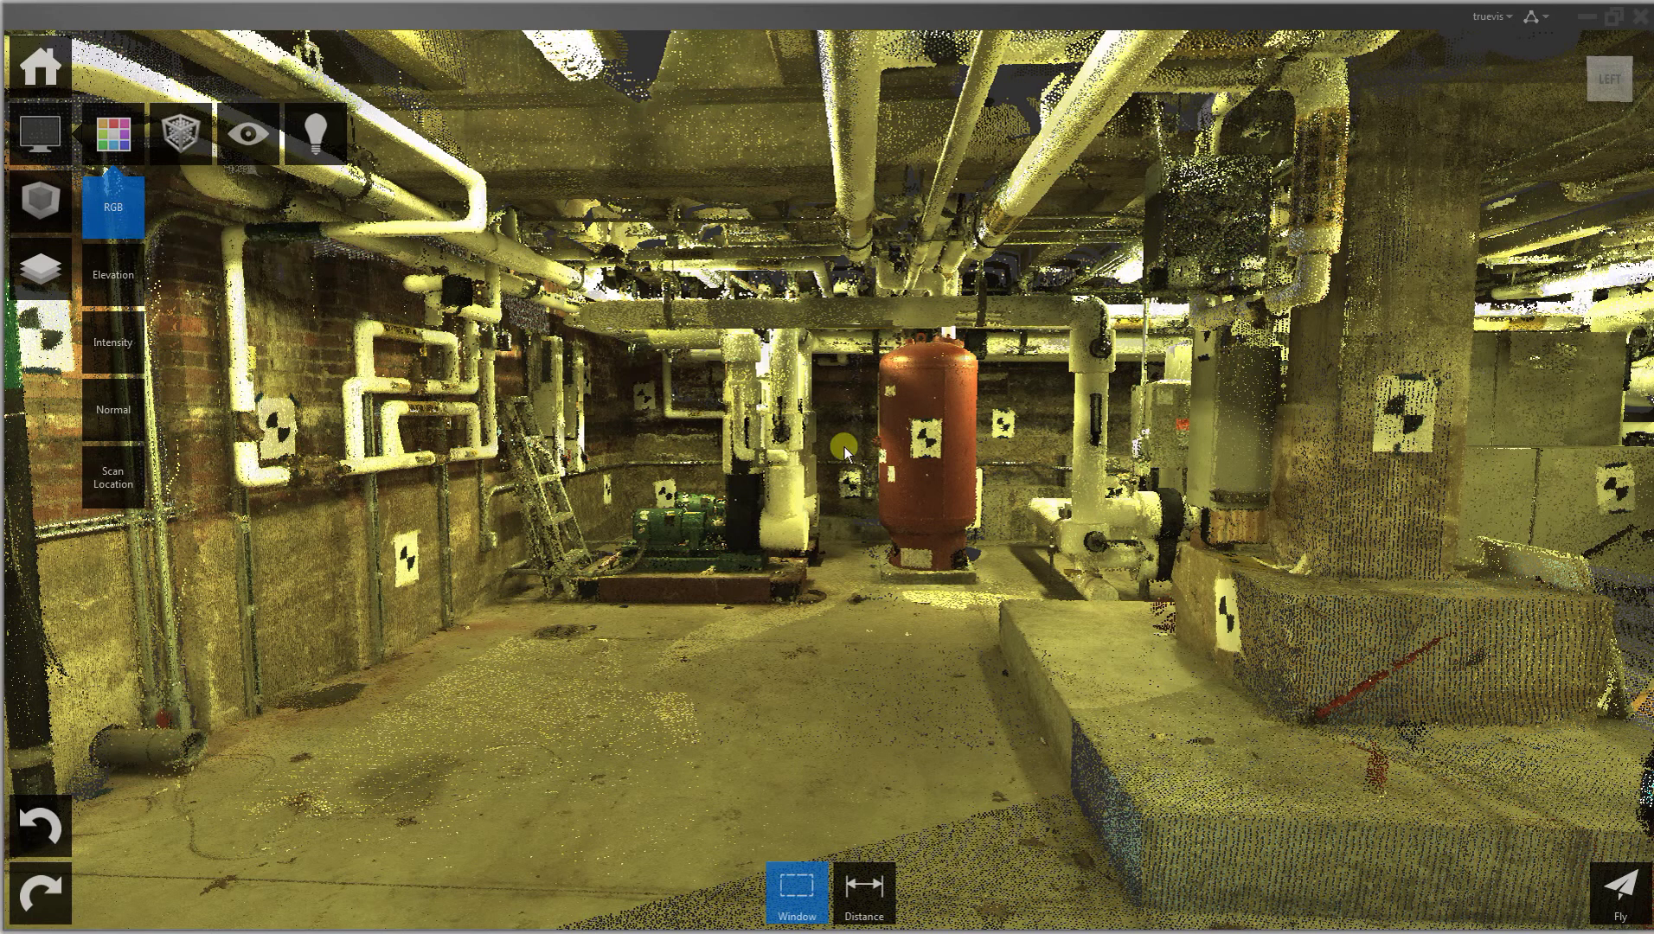
Reduce the Point Display size of the point cloud and examine the room with the smaller points.
click(177, 134)
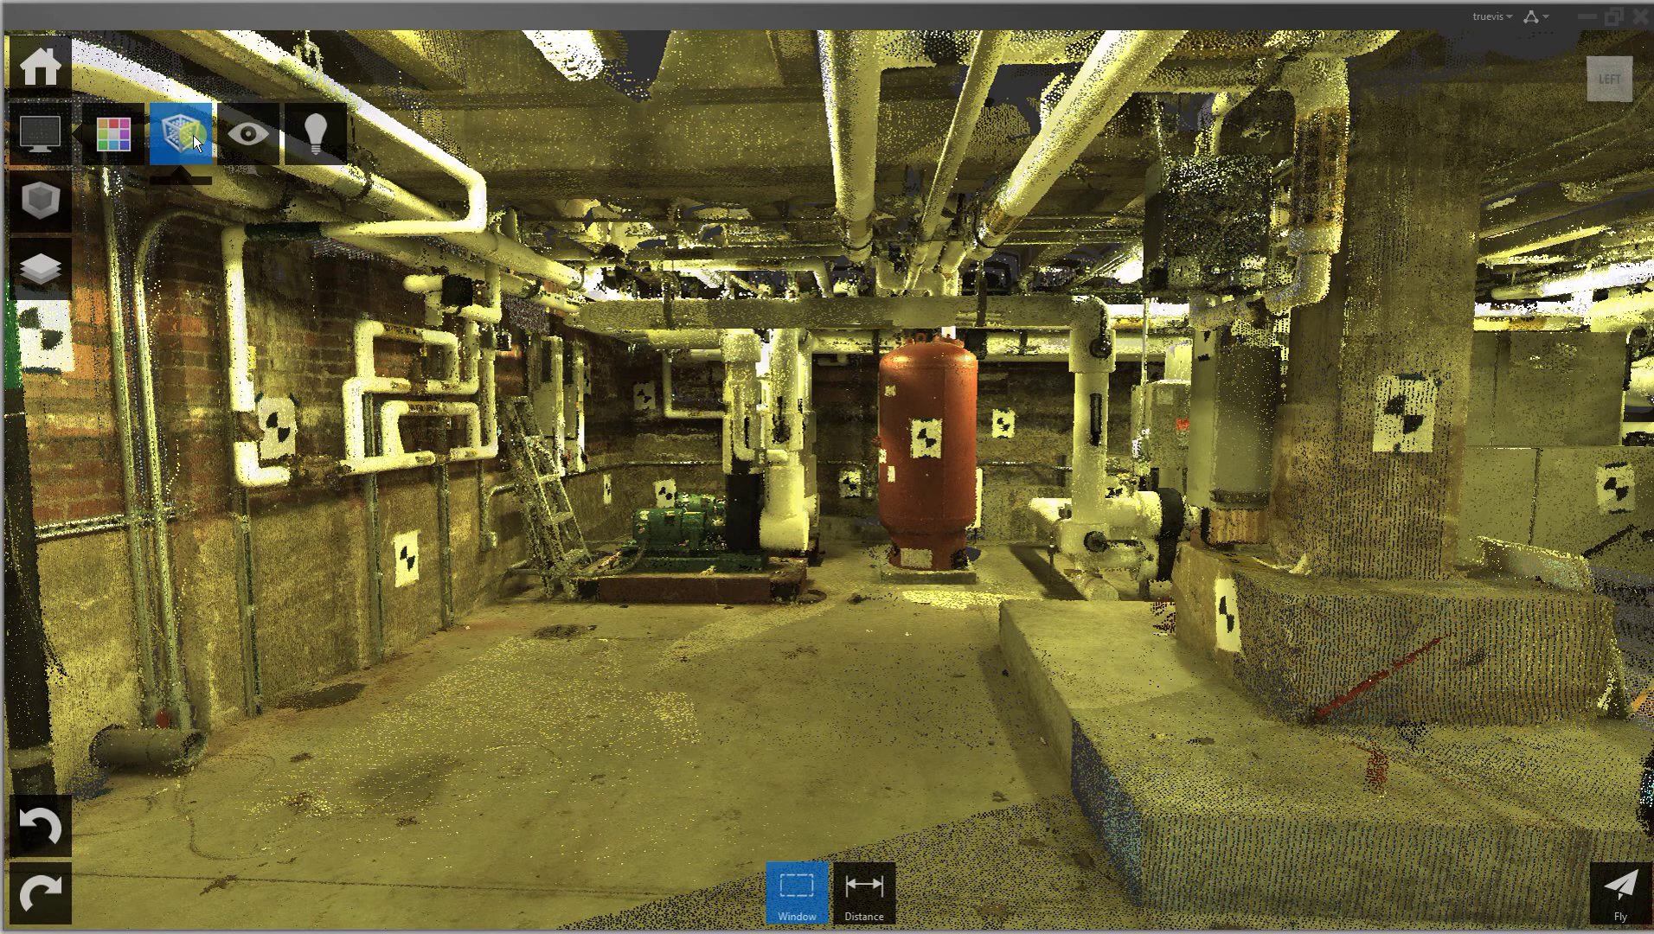
click(180, 208)
click(224, 211)
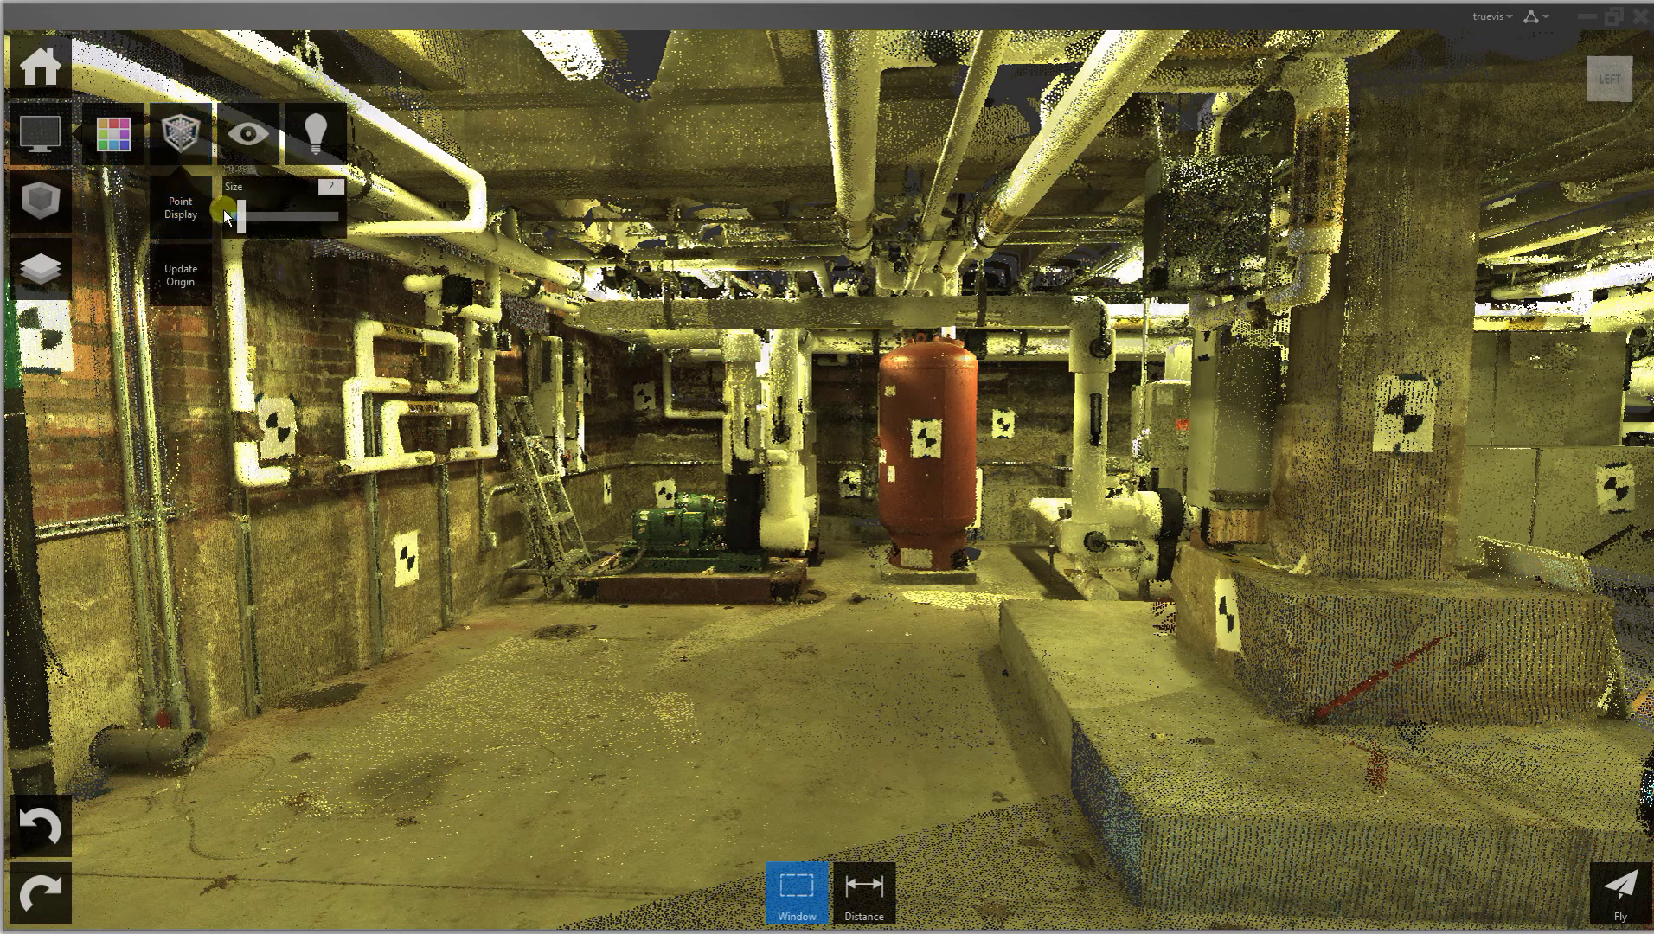
click(224, 211)
middle_drag(792, 524, 712, 491)
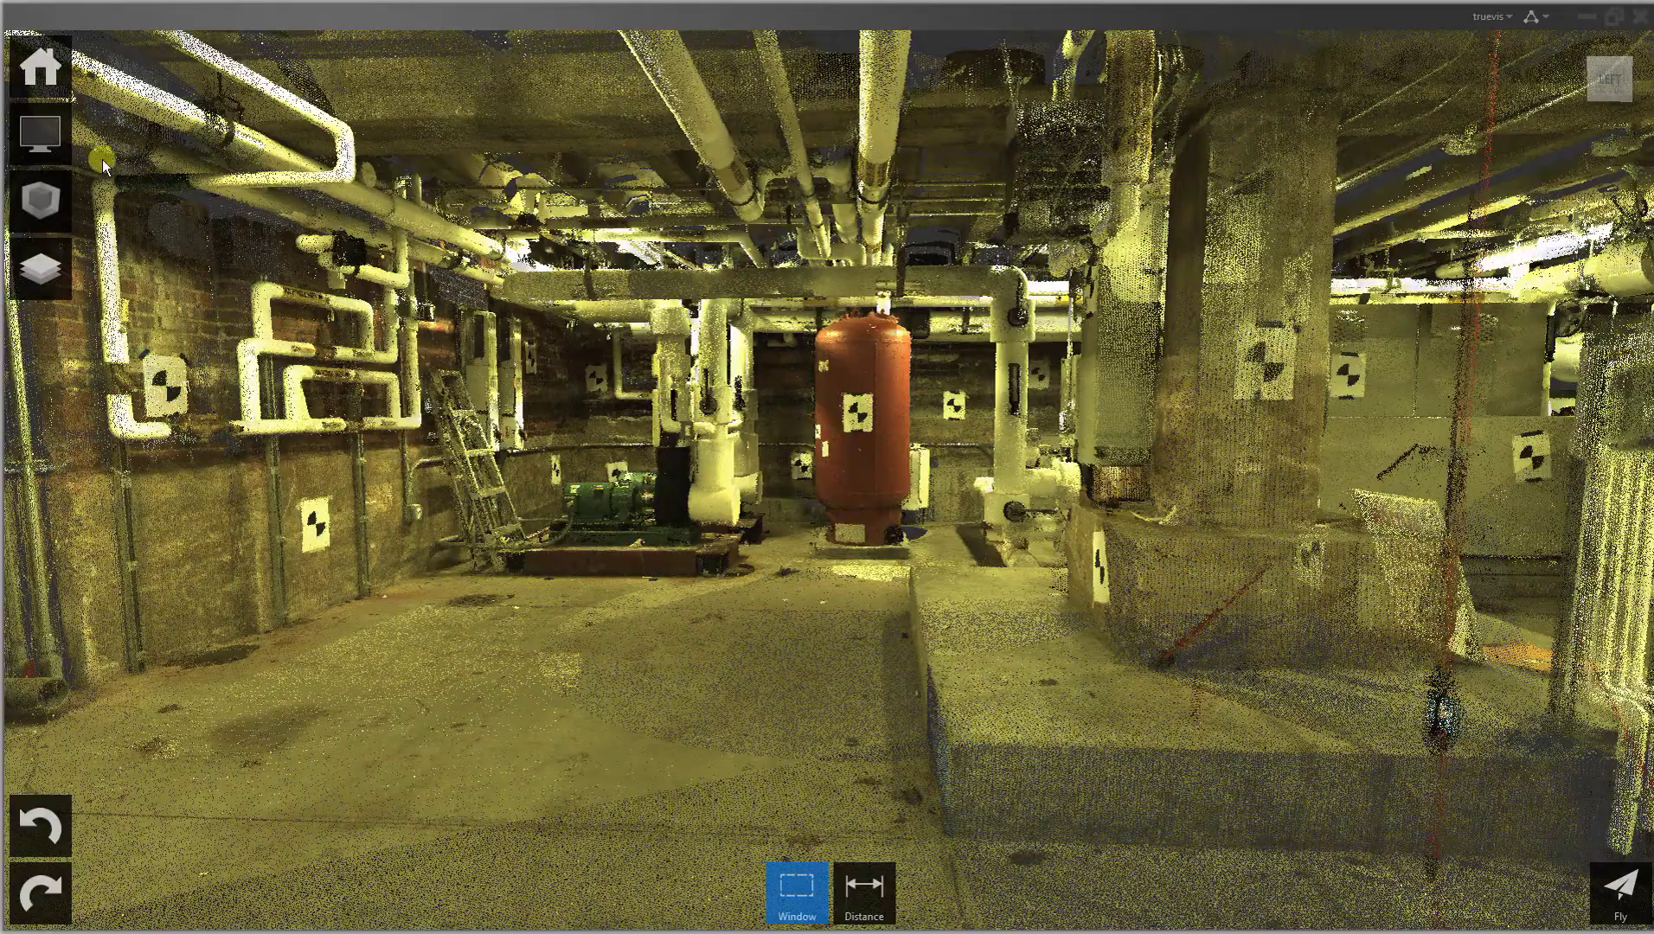
Set the Point Display size to 3 and examine the room with the larger points.
mouse_move(63, 139)
mouse_move(177, 139)
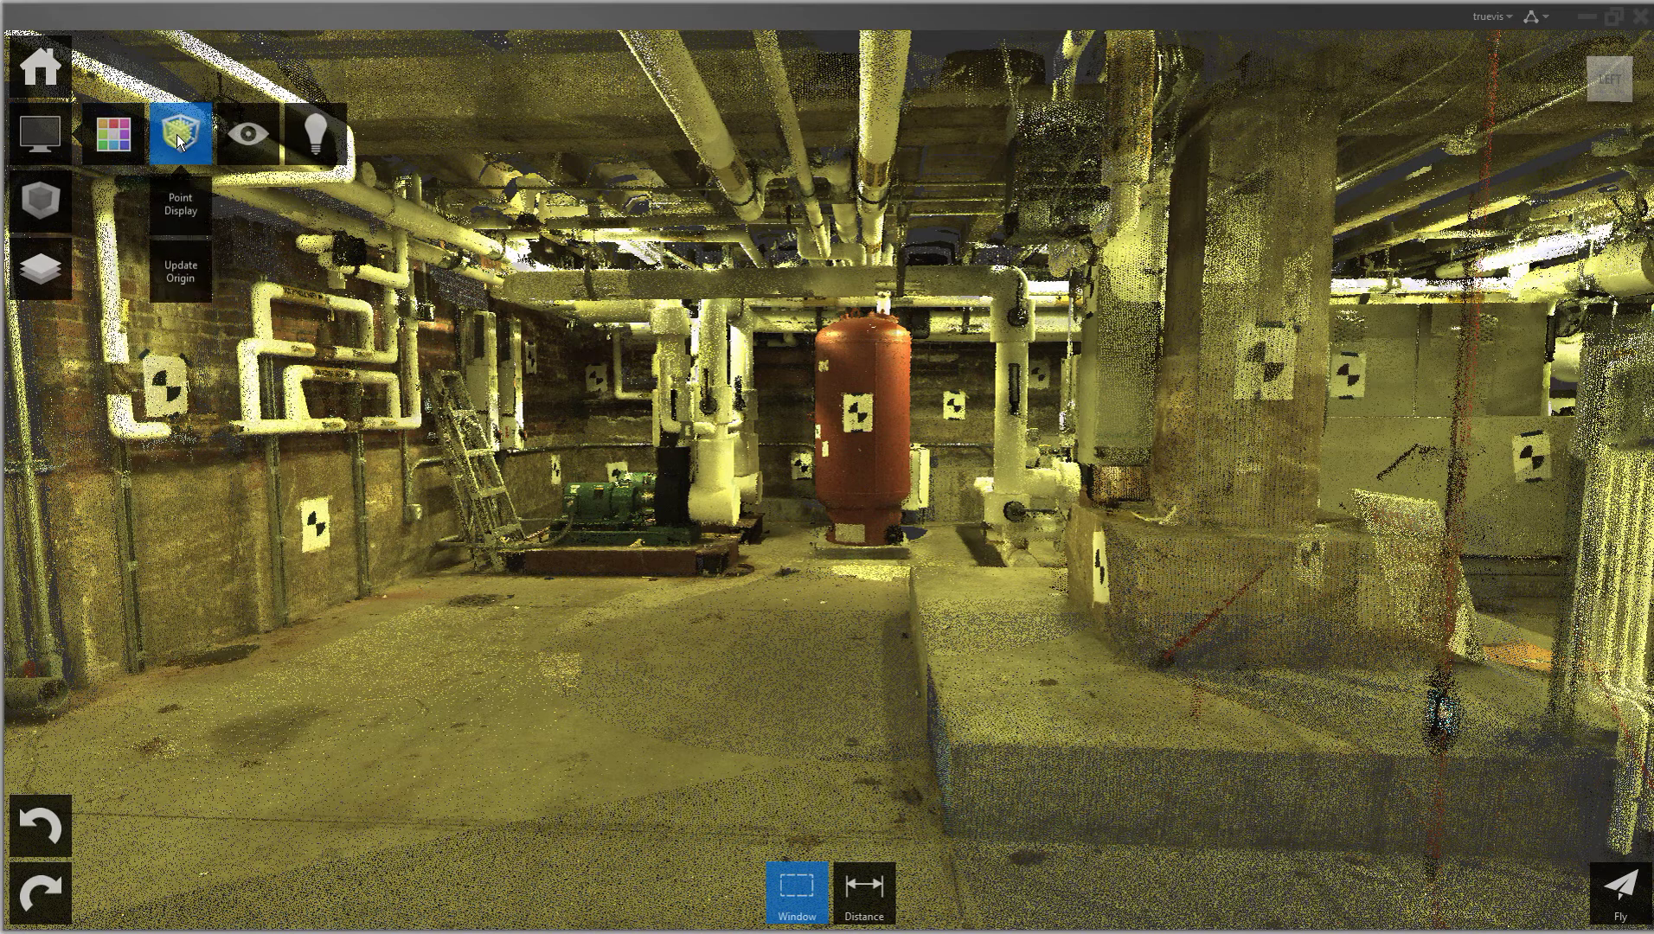
mouse_move(192, 207)
drag(282, 221, 264, 212)
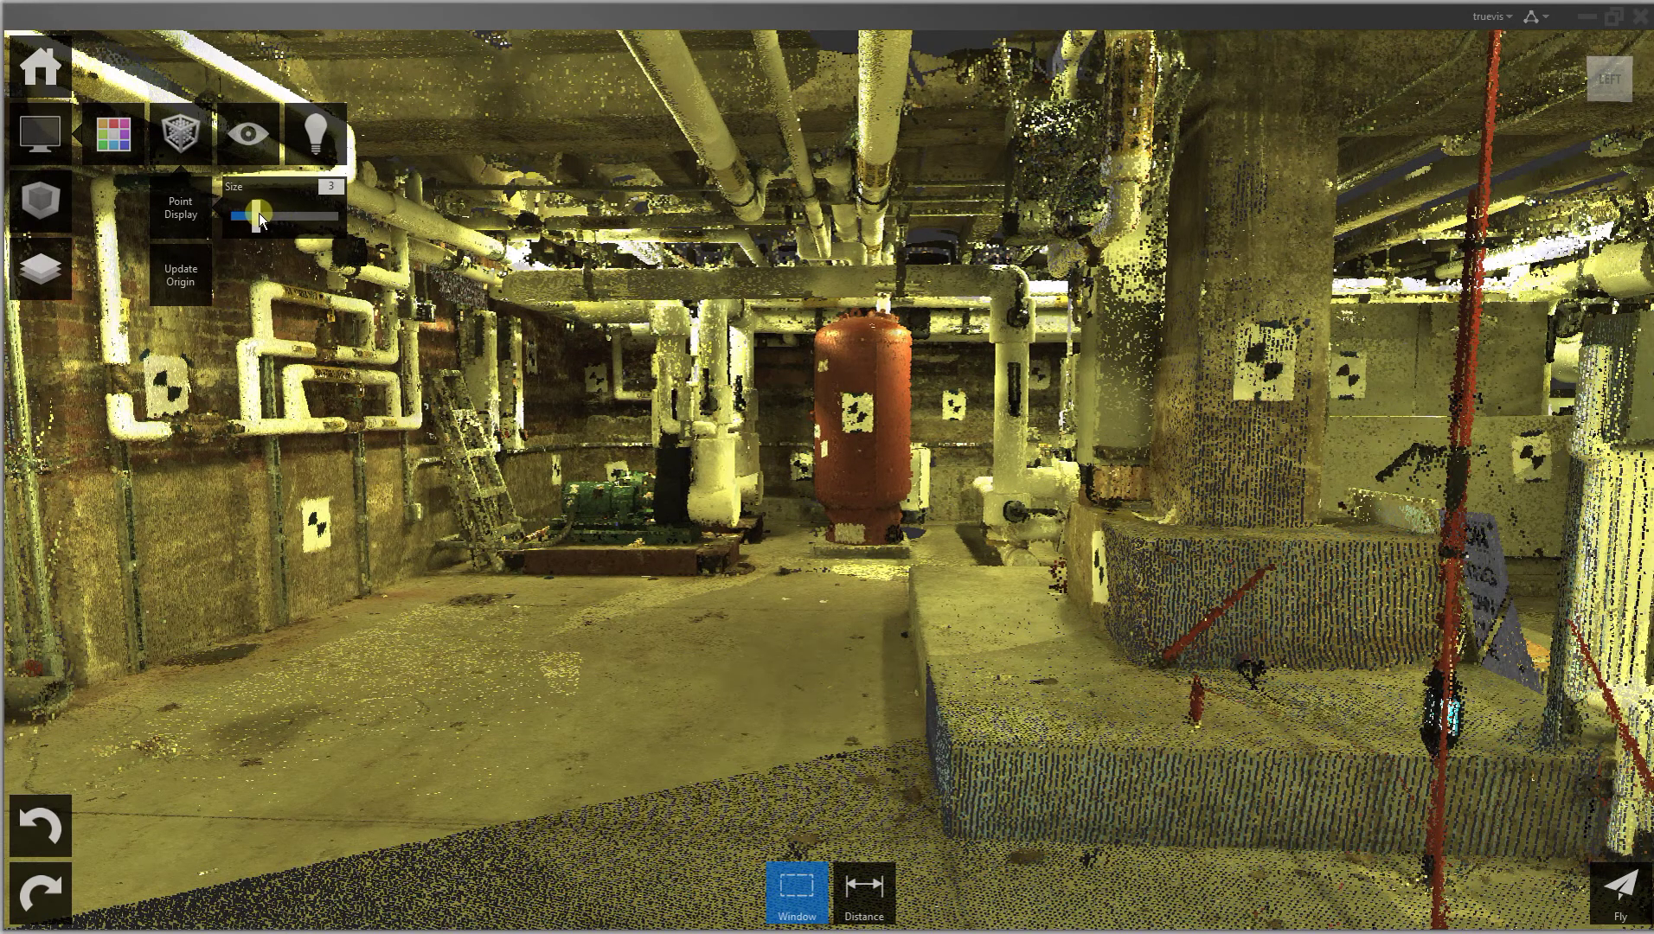
middle_drag(1002, 587, 1050, 594)
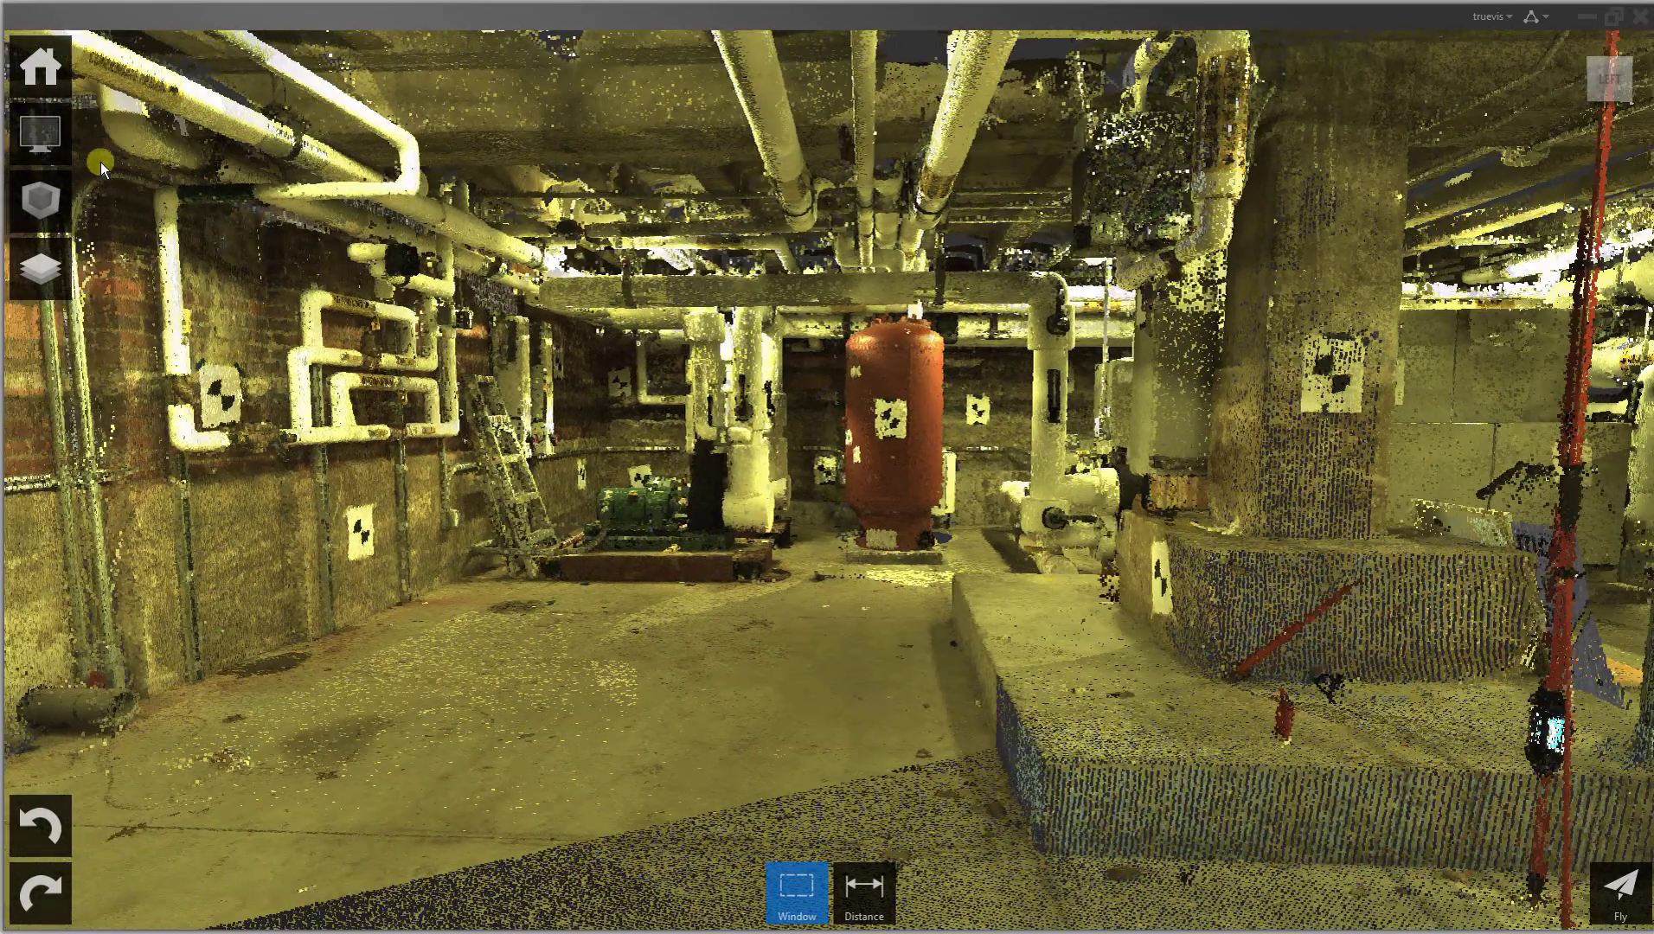
Set the Point Display size to 1.
mouse_move(39, 134)
mouse_move(172, 147)
click(192, 199)
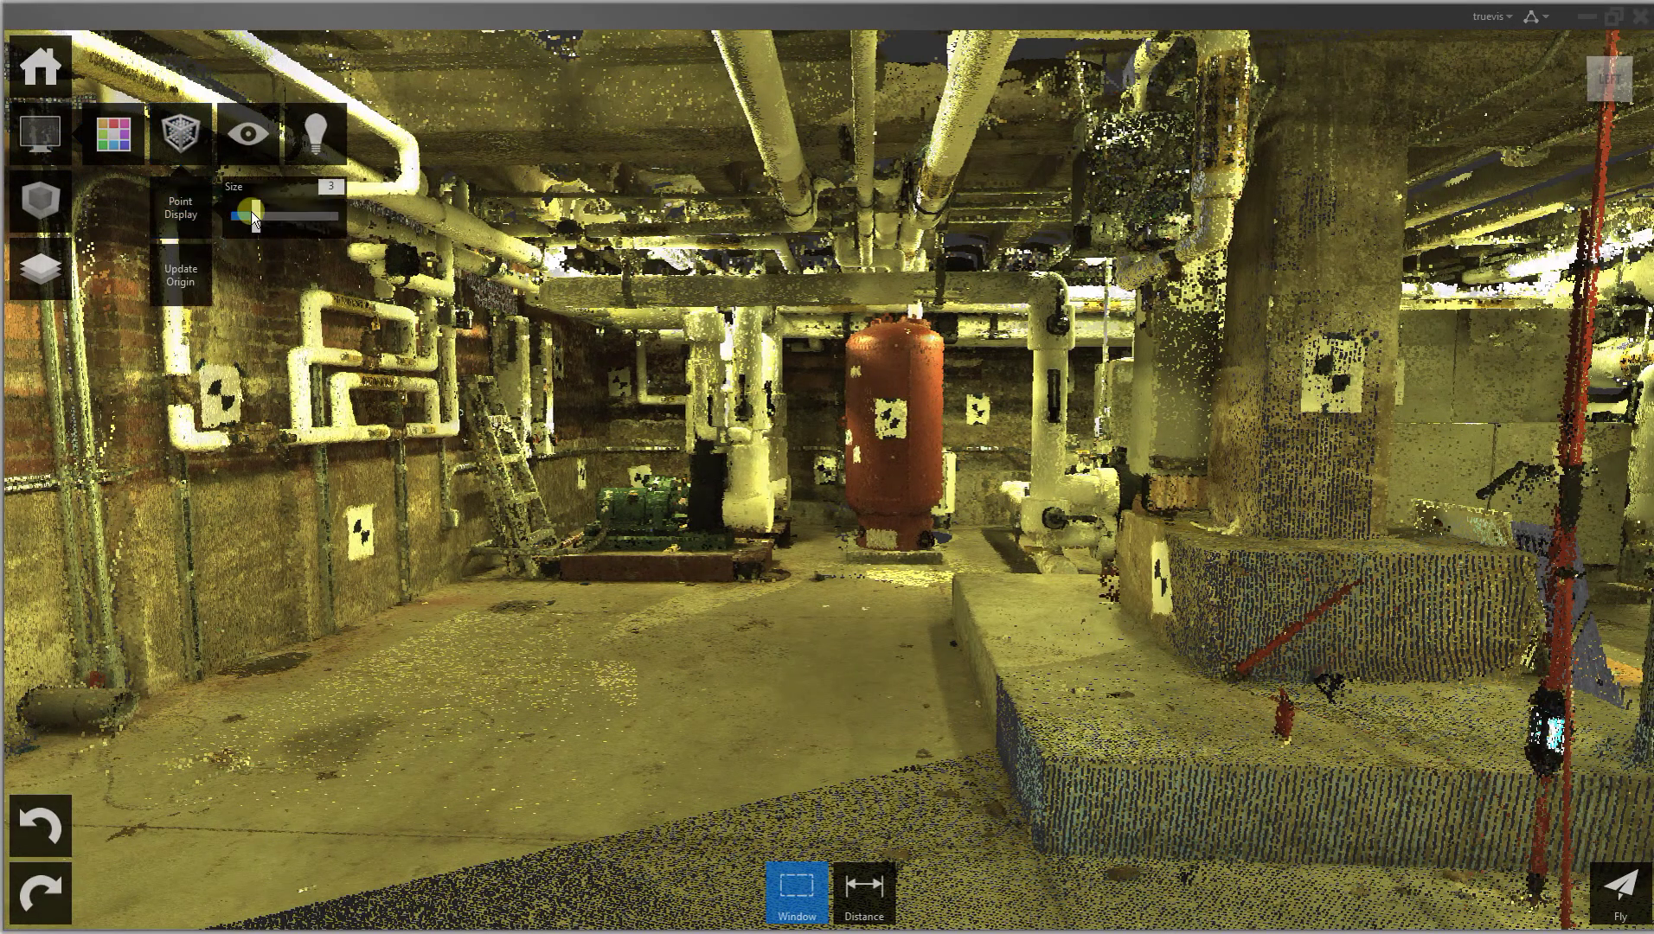
drag(252, 213, 230, 218)
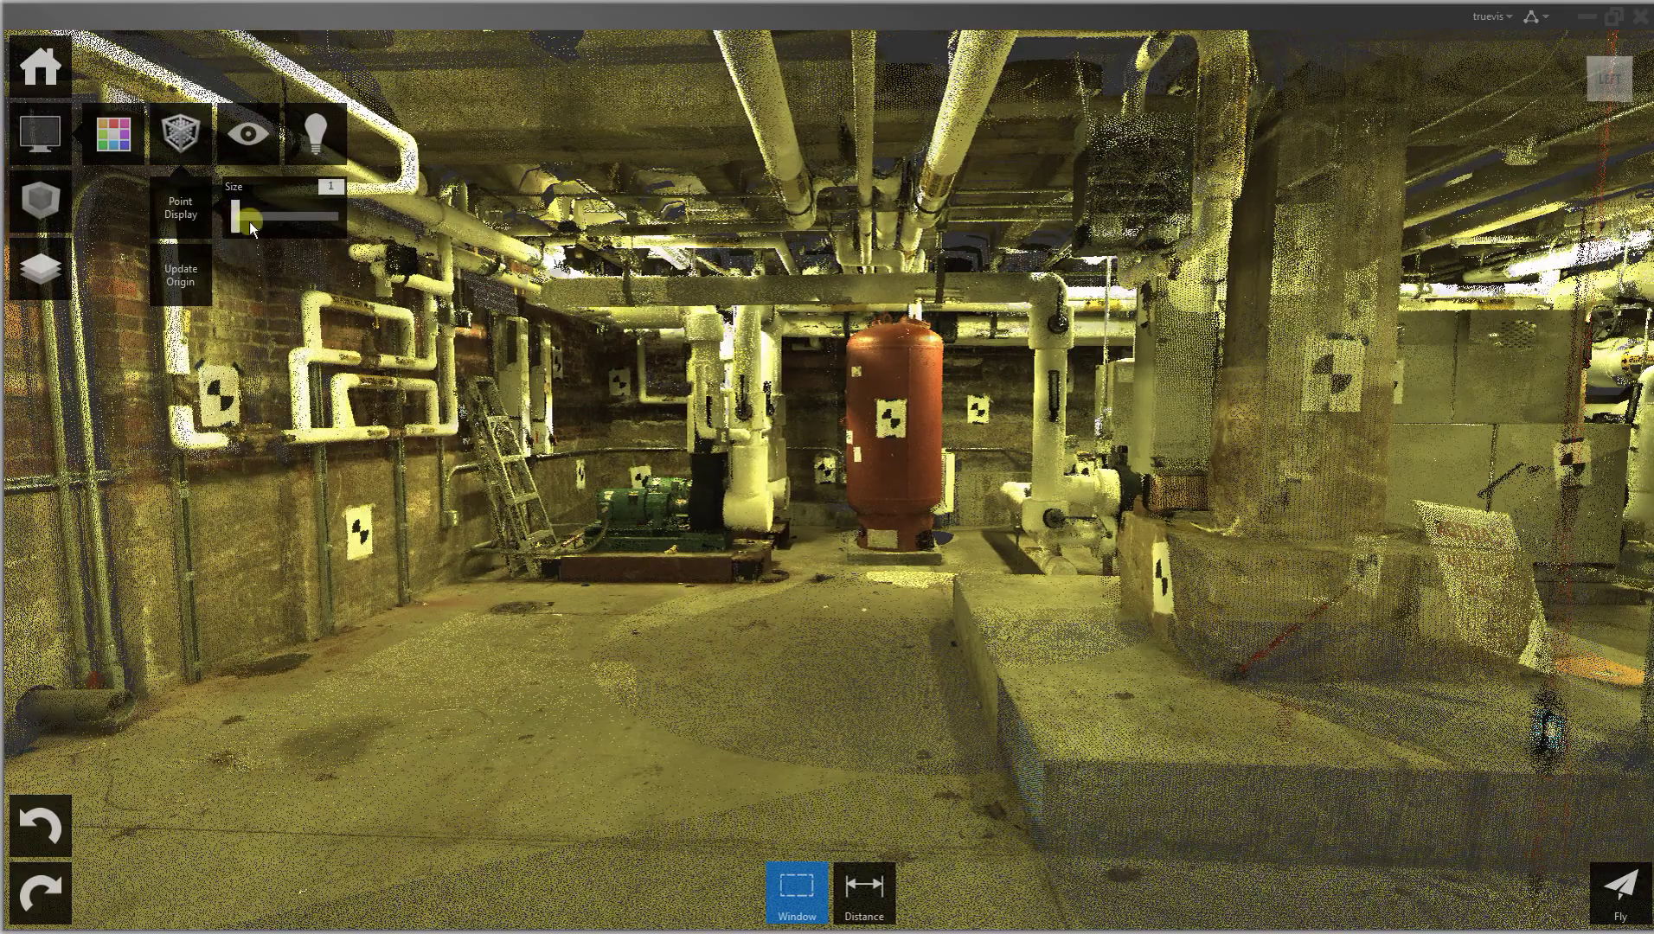
Set the Point Display size to 2 and examine the mechanical room from farther back, including the door area.
middle_drag(773, 551, 713, 532)
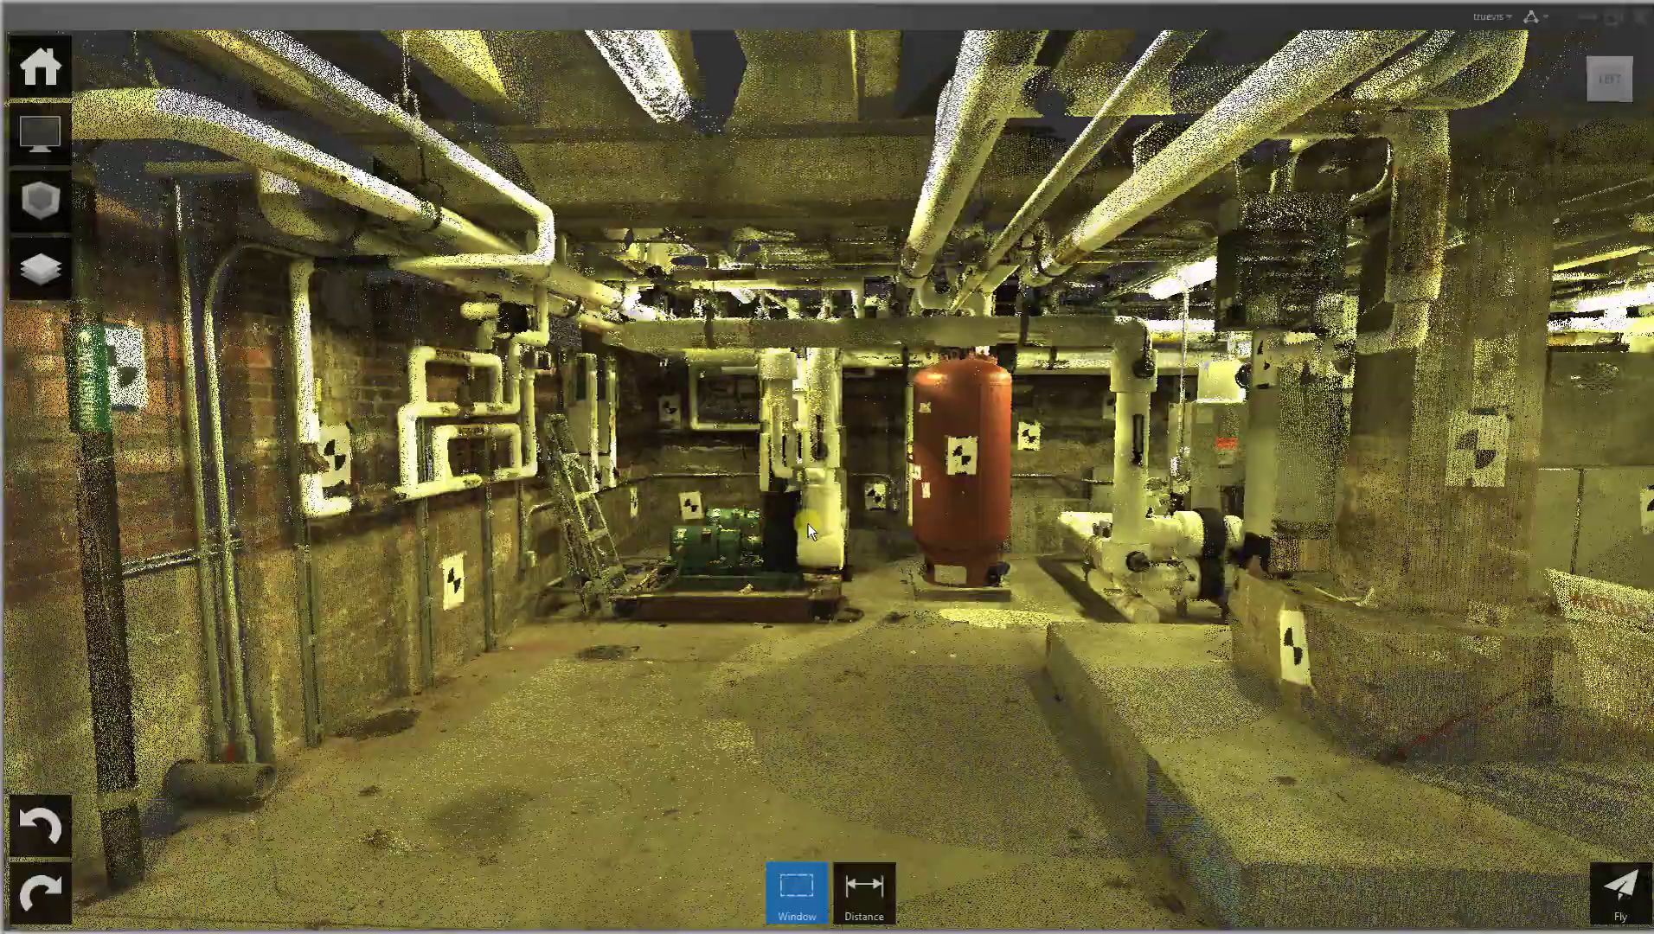
mouse_move(35, 144)
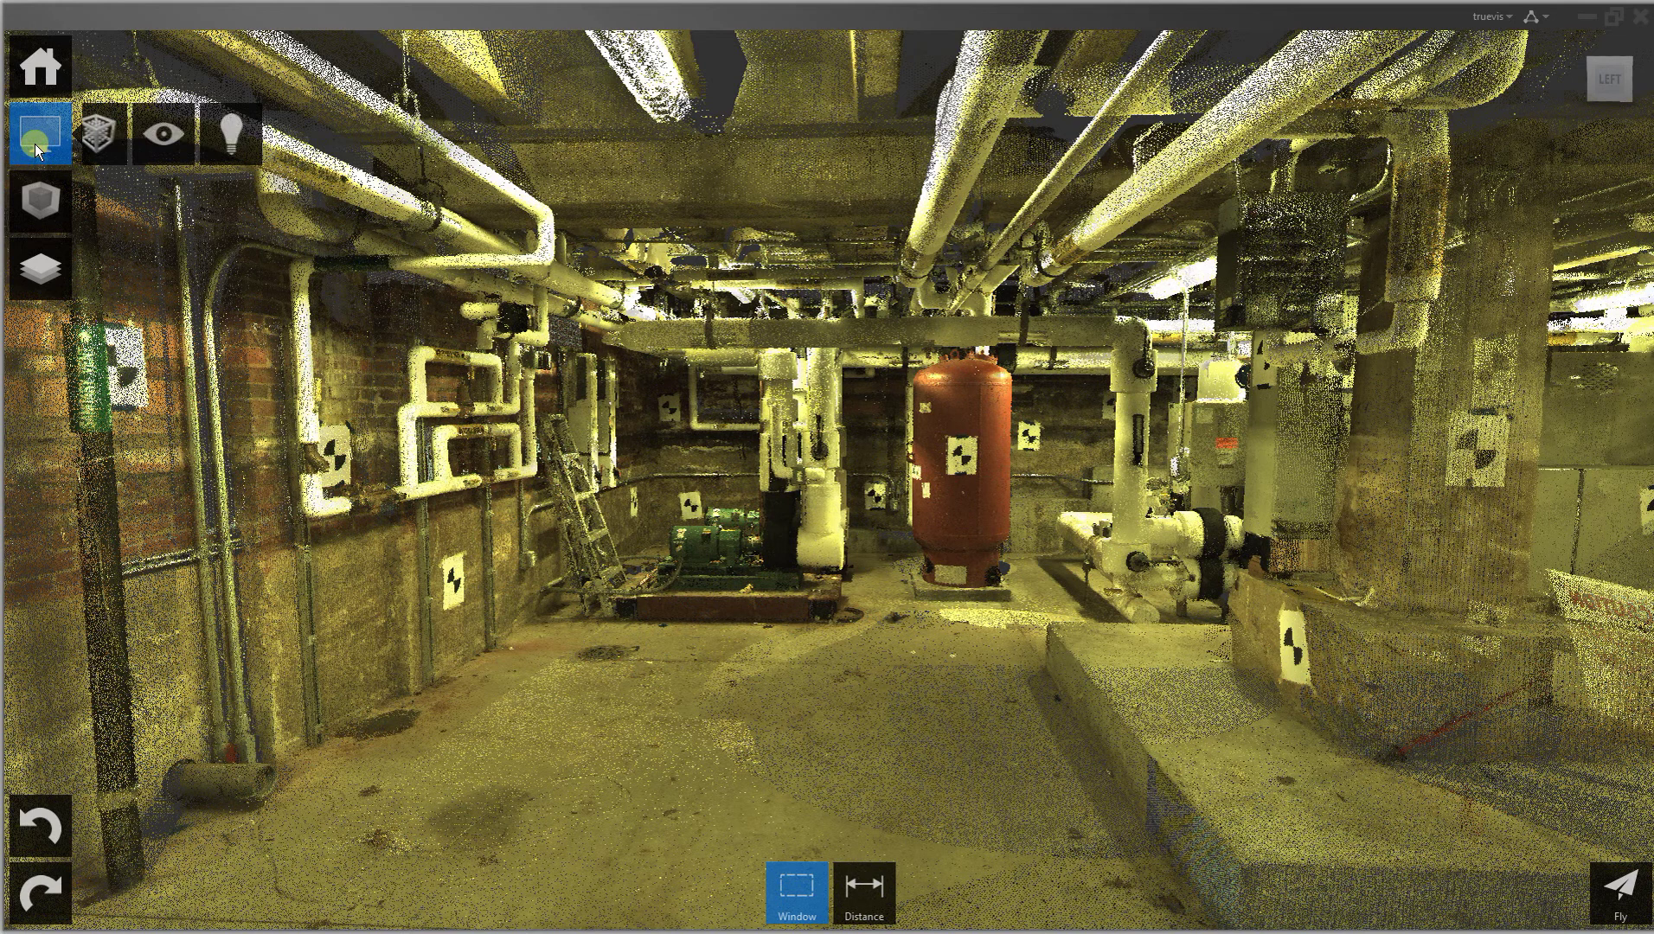
mouse_move(189, 153)
mouse_move(172, 188)
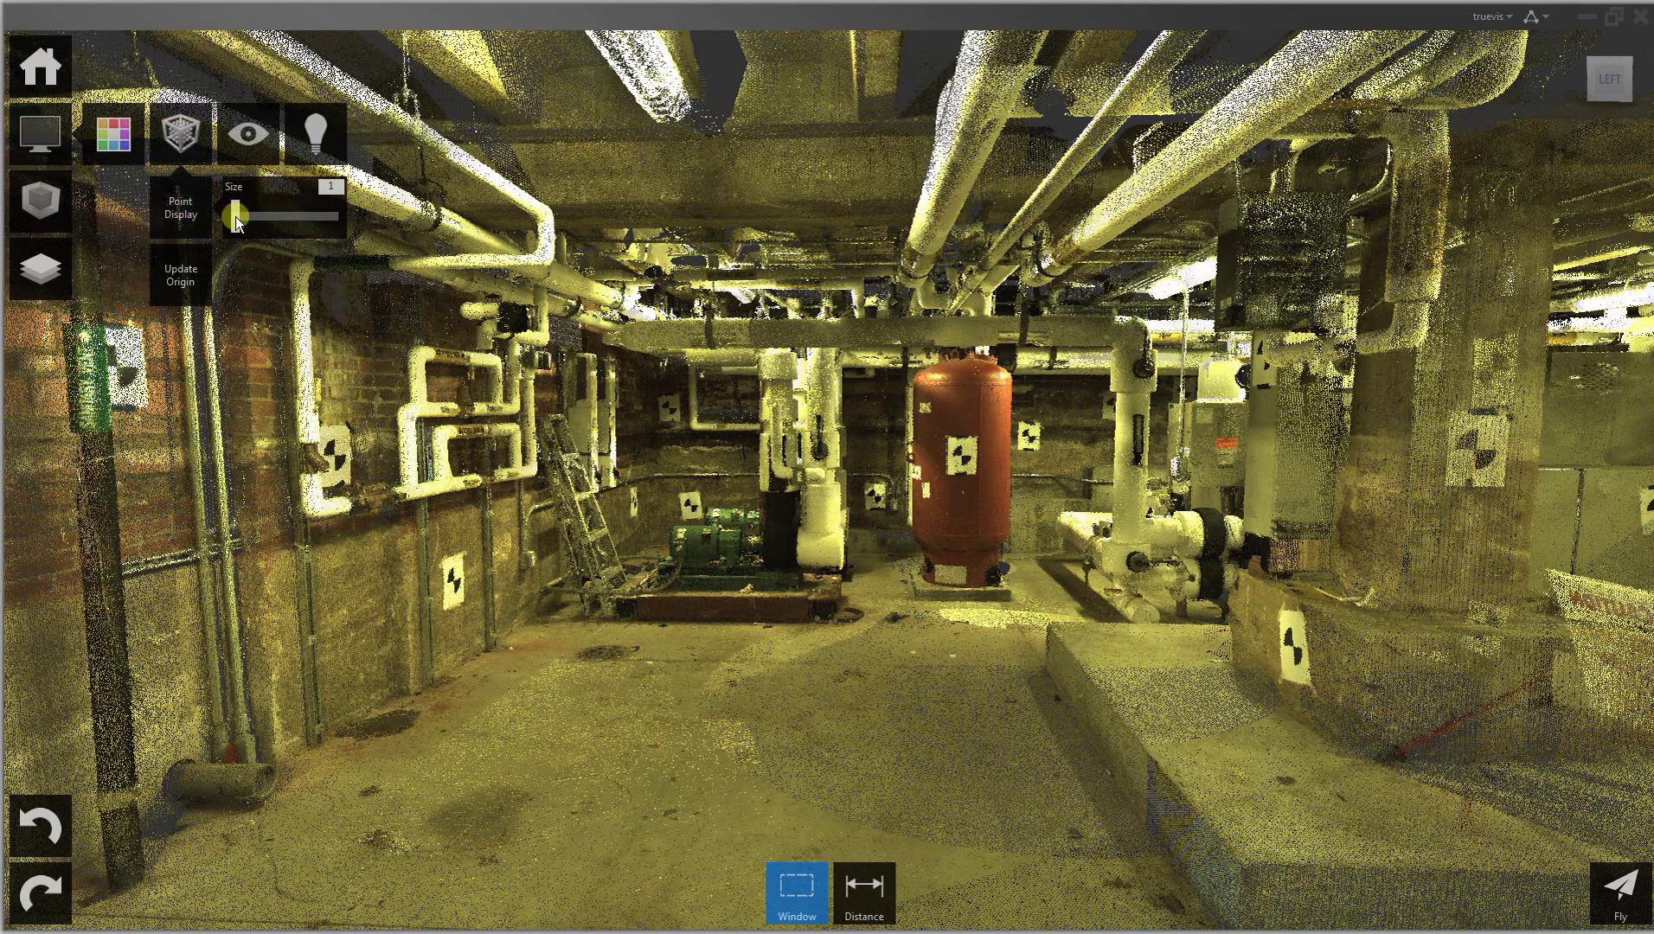
drag(237, 218, 244, 212)
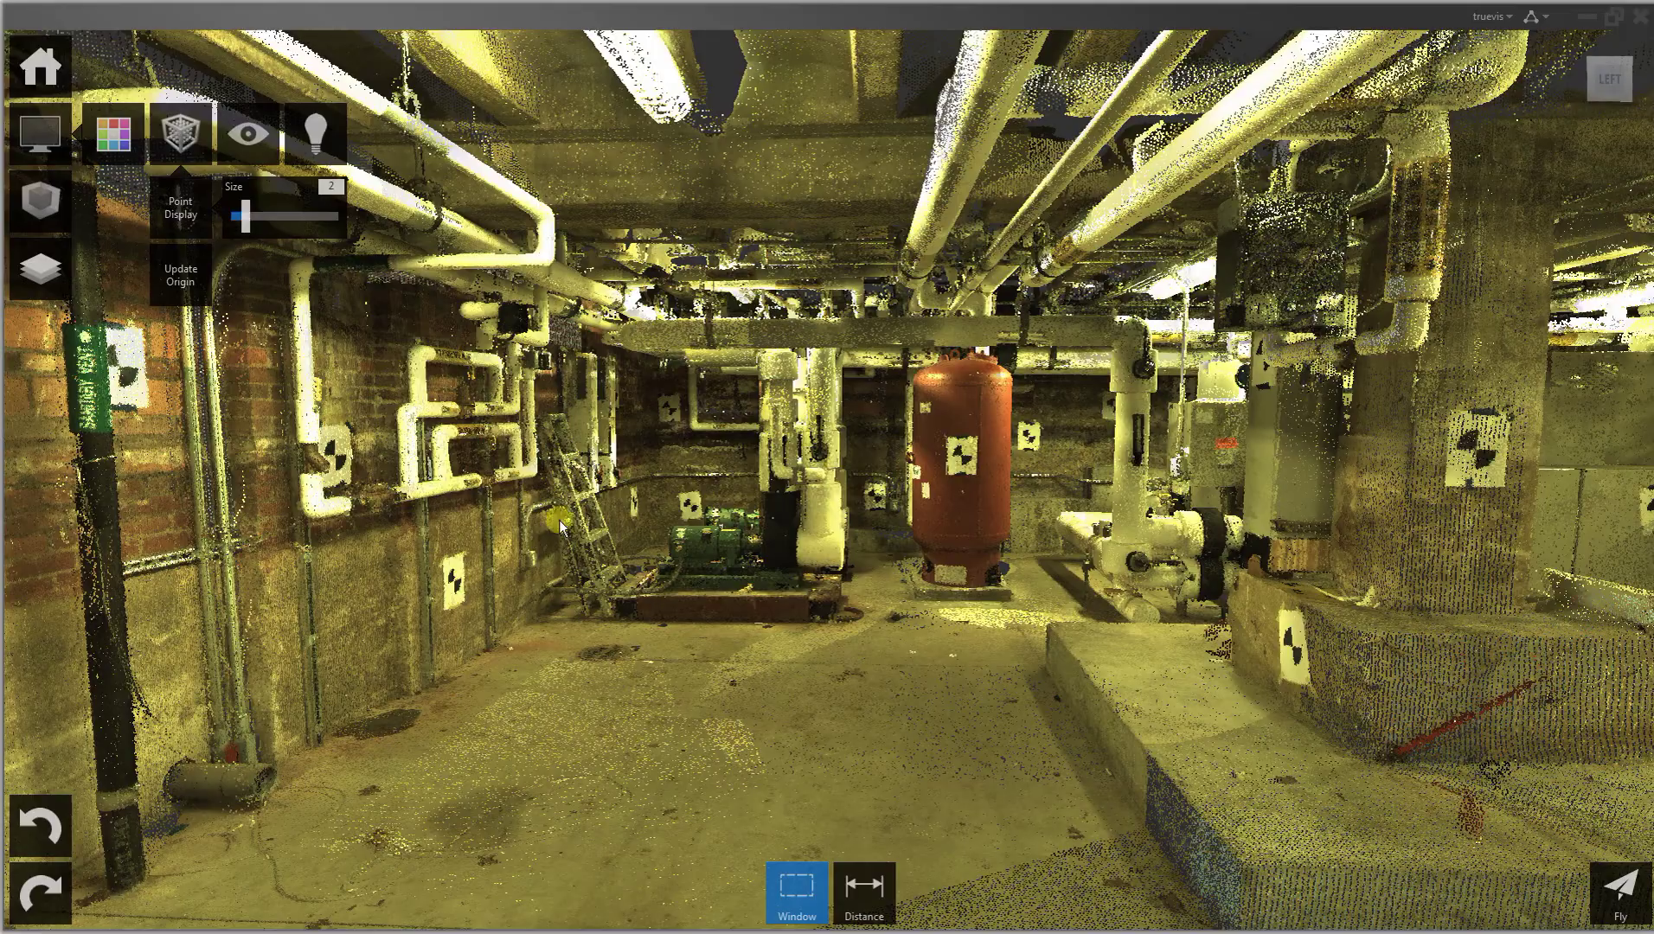
scroll(805, 594, down, 3)
scroll(876, 573, up, 2)
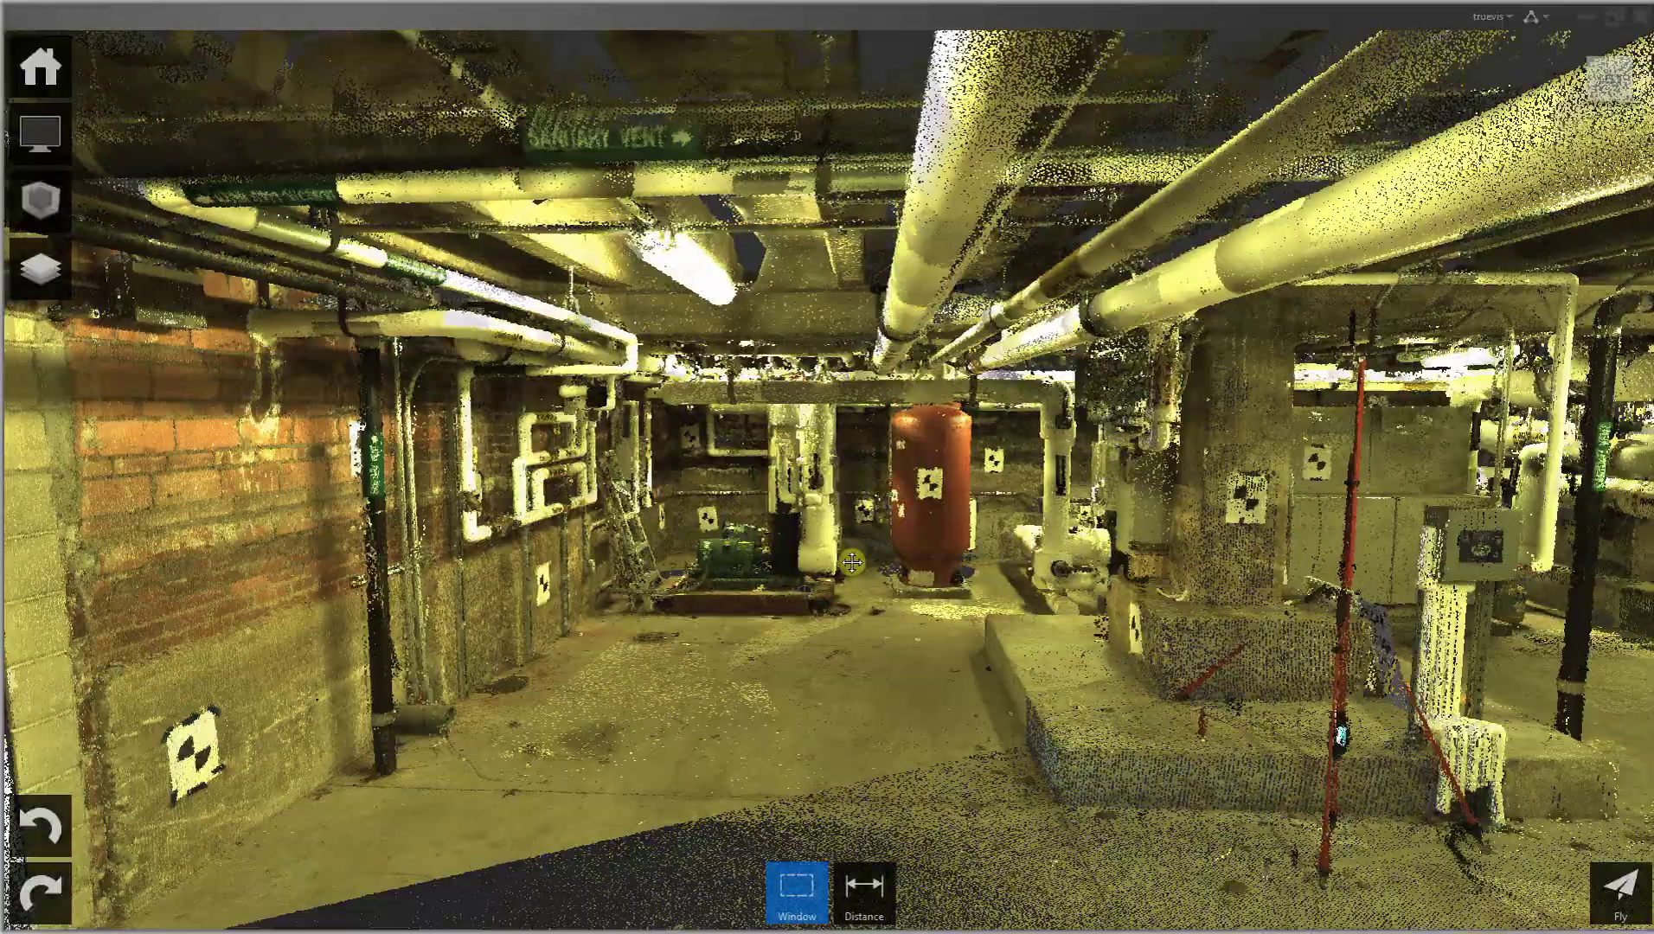
middle_drag(852, 563, 1351, 424)
scroll(753, 492, down, 3)
scroll(751, 492, down, 1)
scroll(873, 427, up, 3)
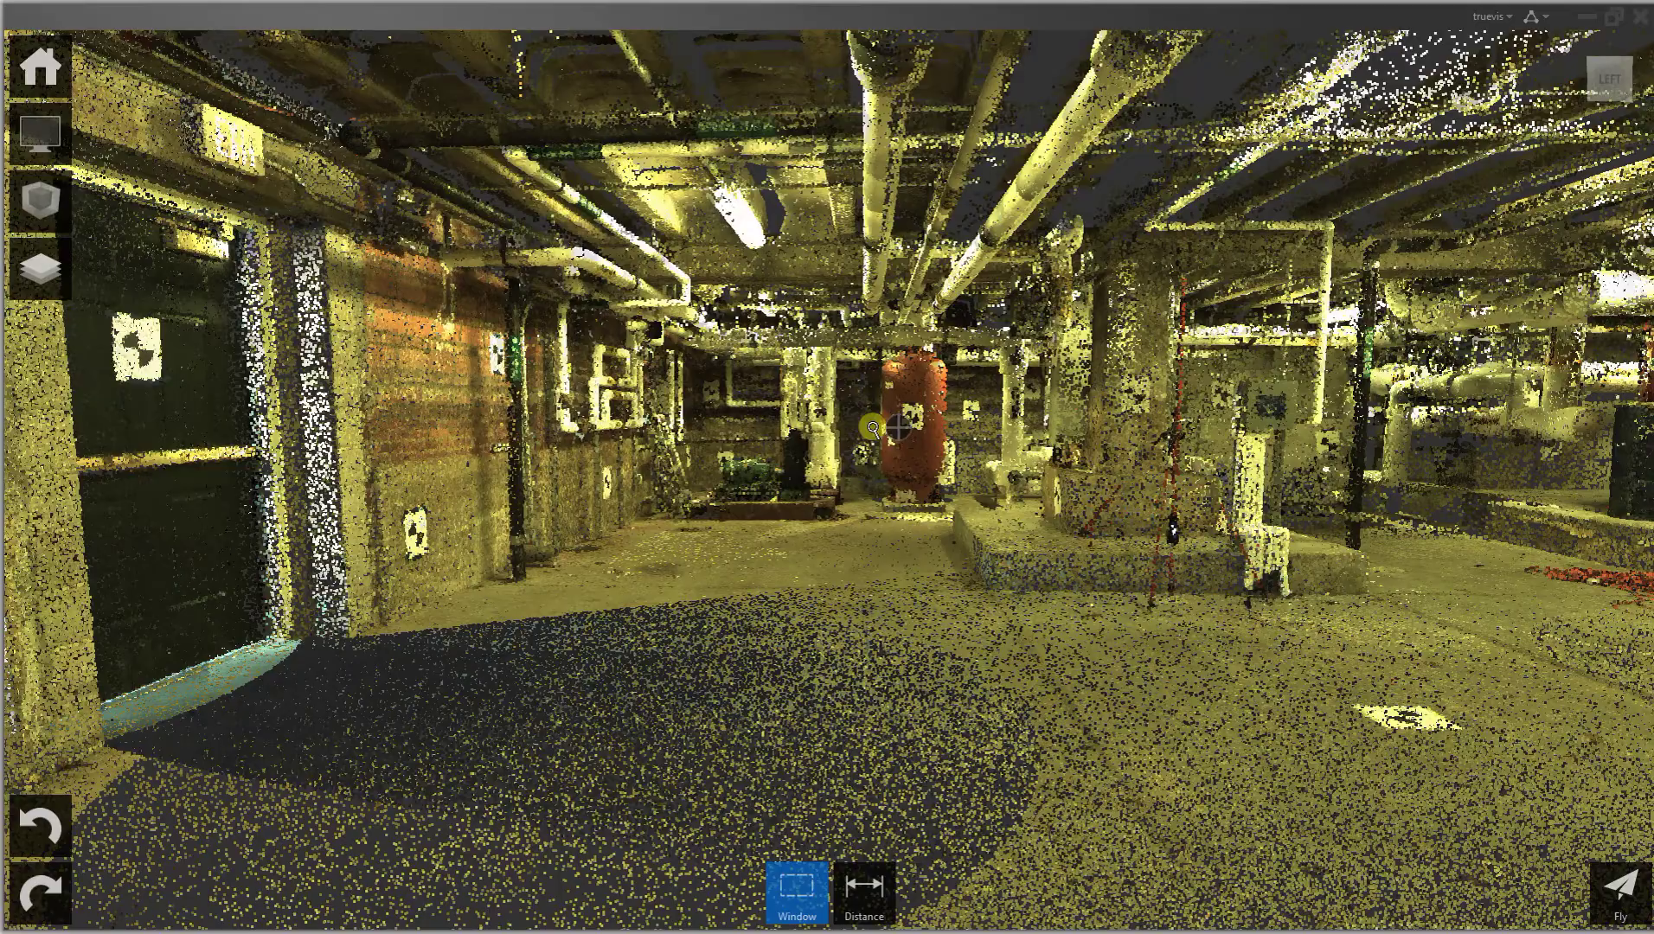
Turn off the Perspective display of the point cloud.
mouse_move(38, 210)
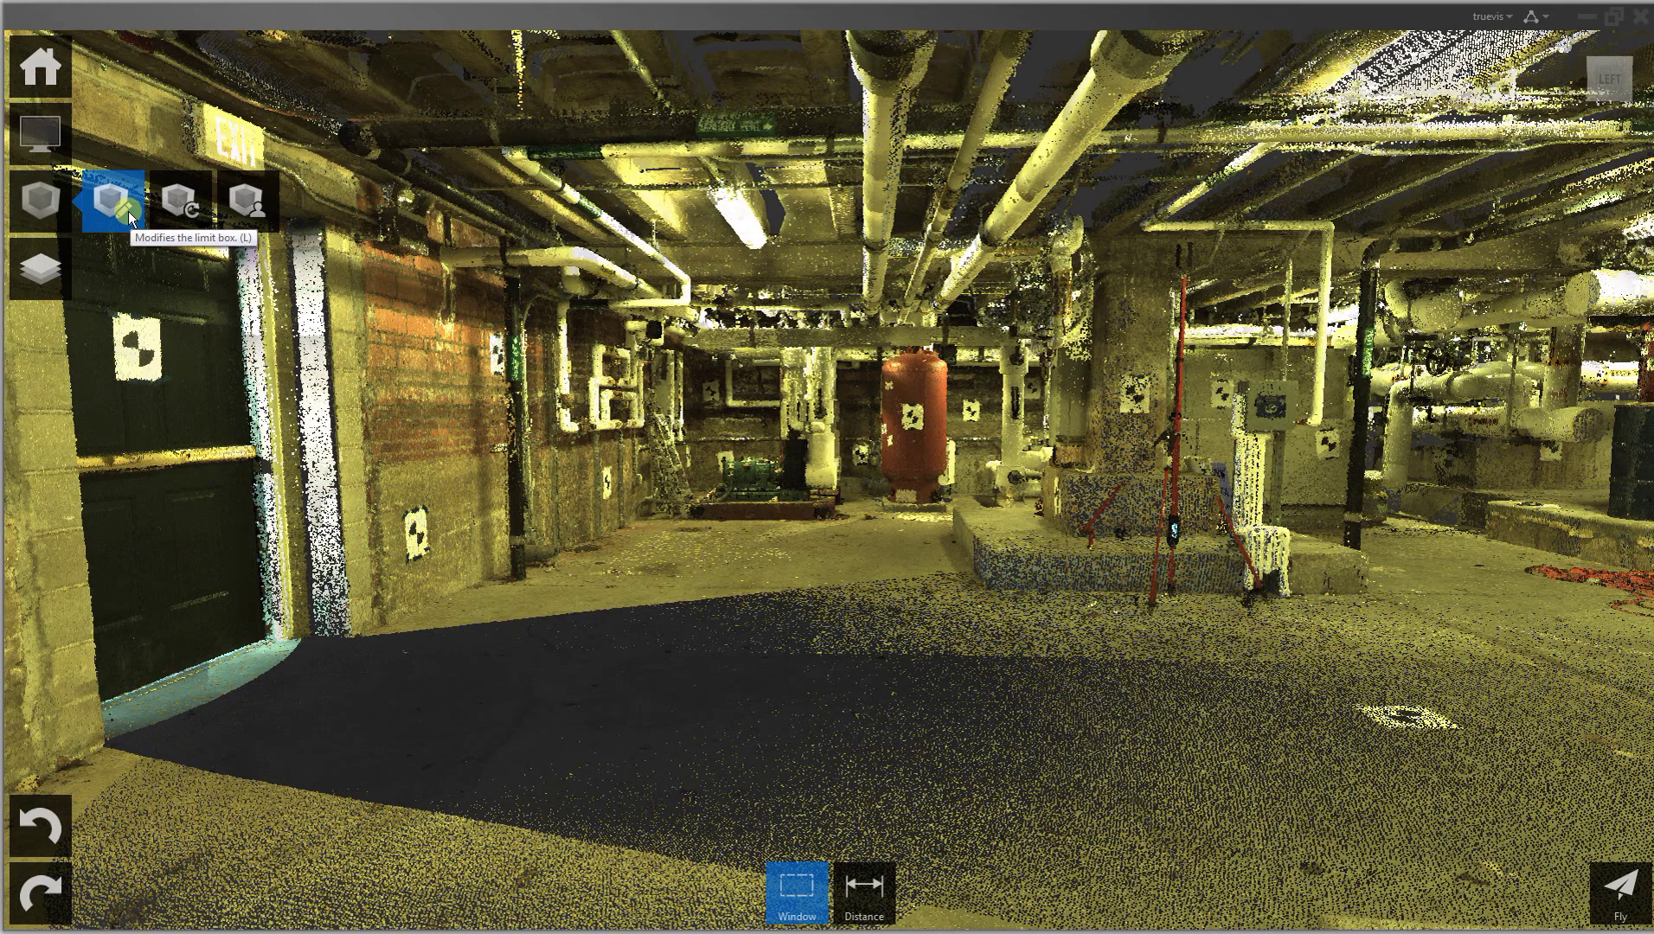
mouse_move(41, 82)
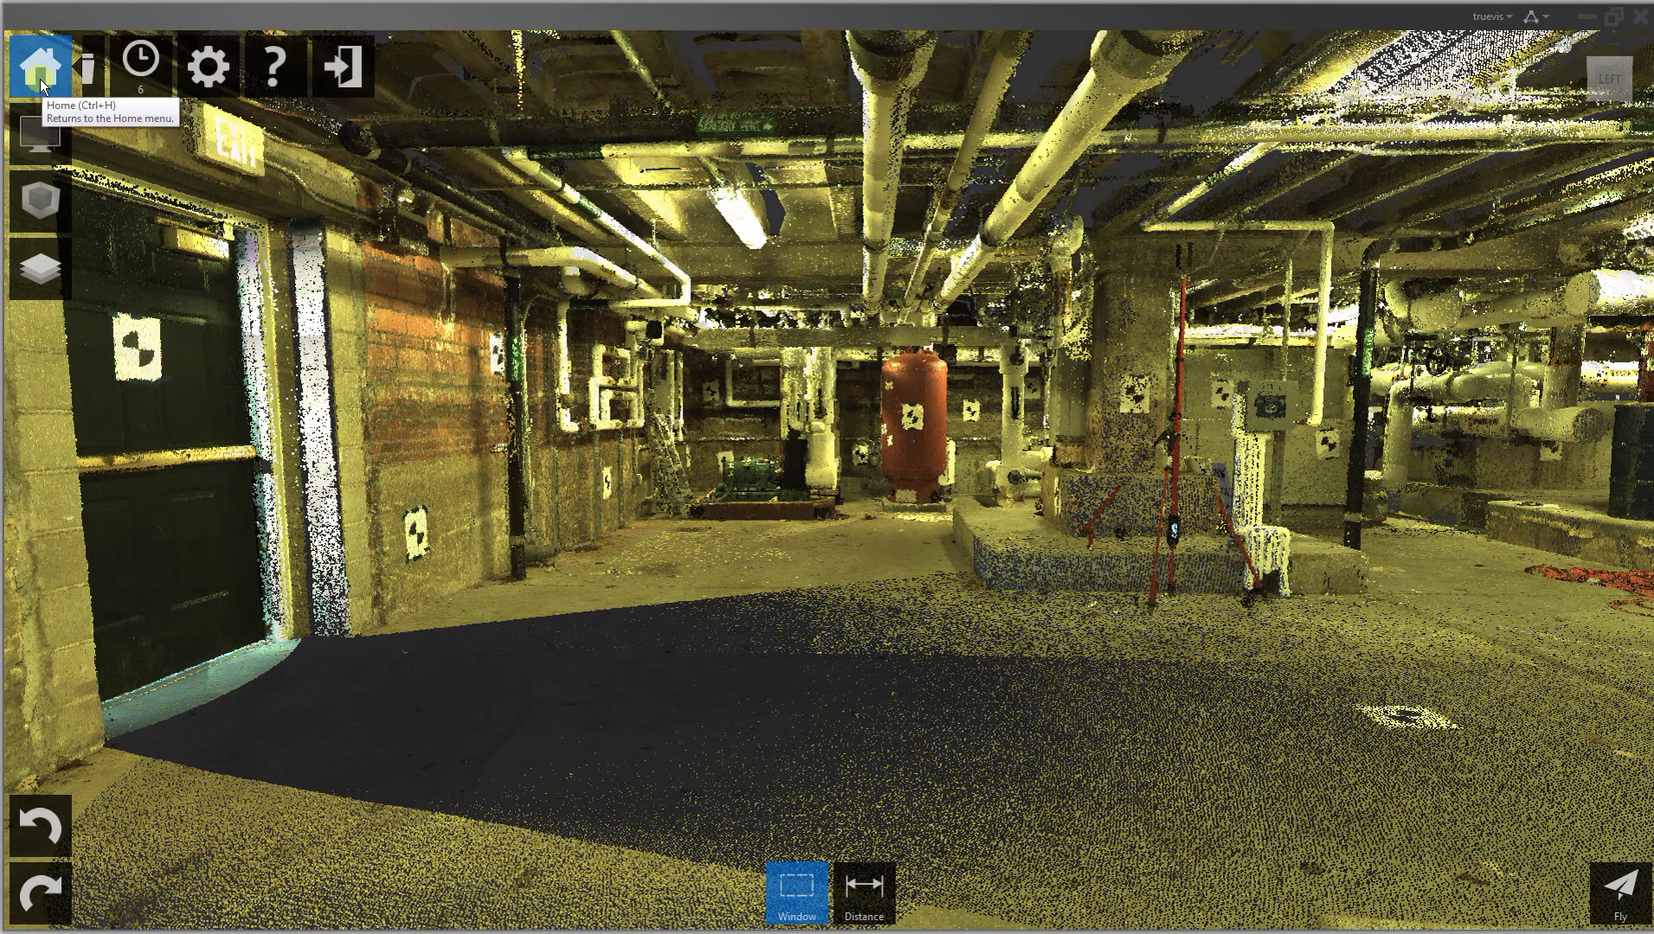
mouse_move(39, 134)
mouse_move(251, 147)
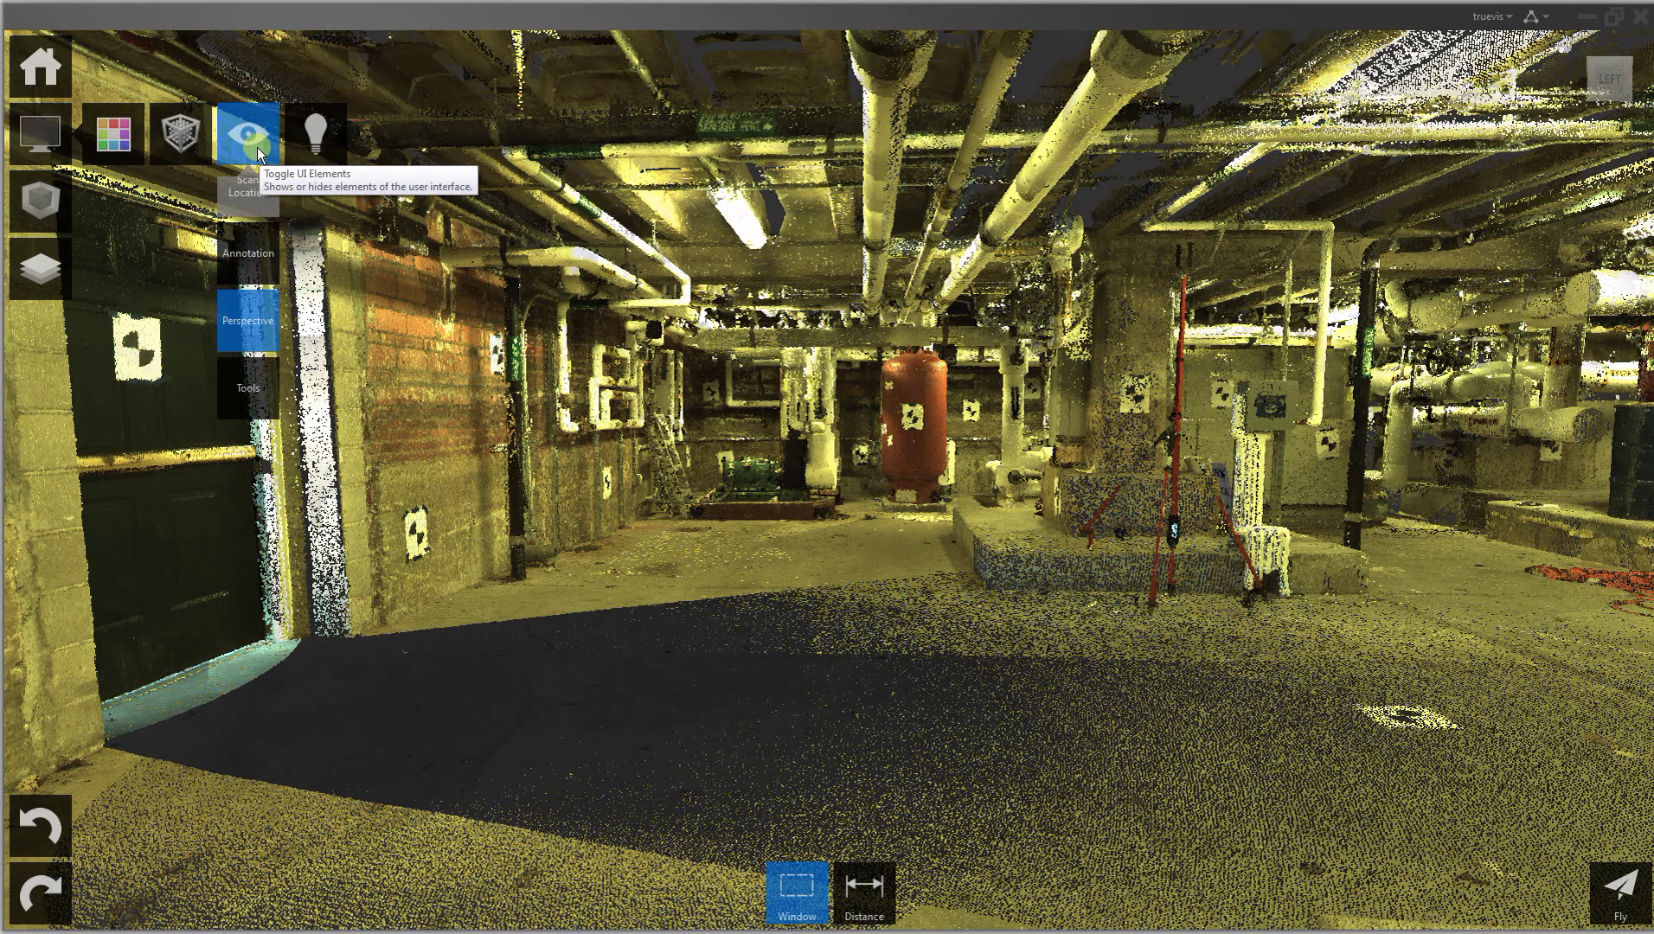
click(251, 344)
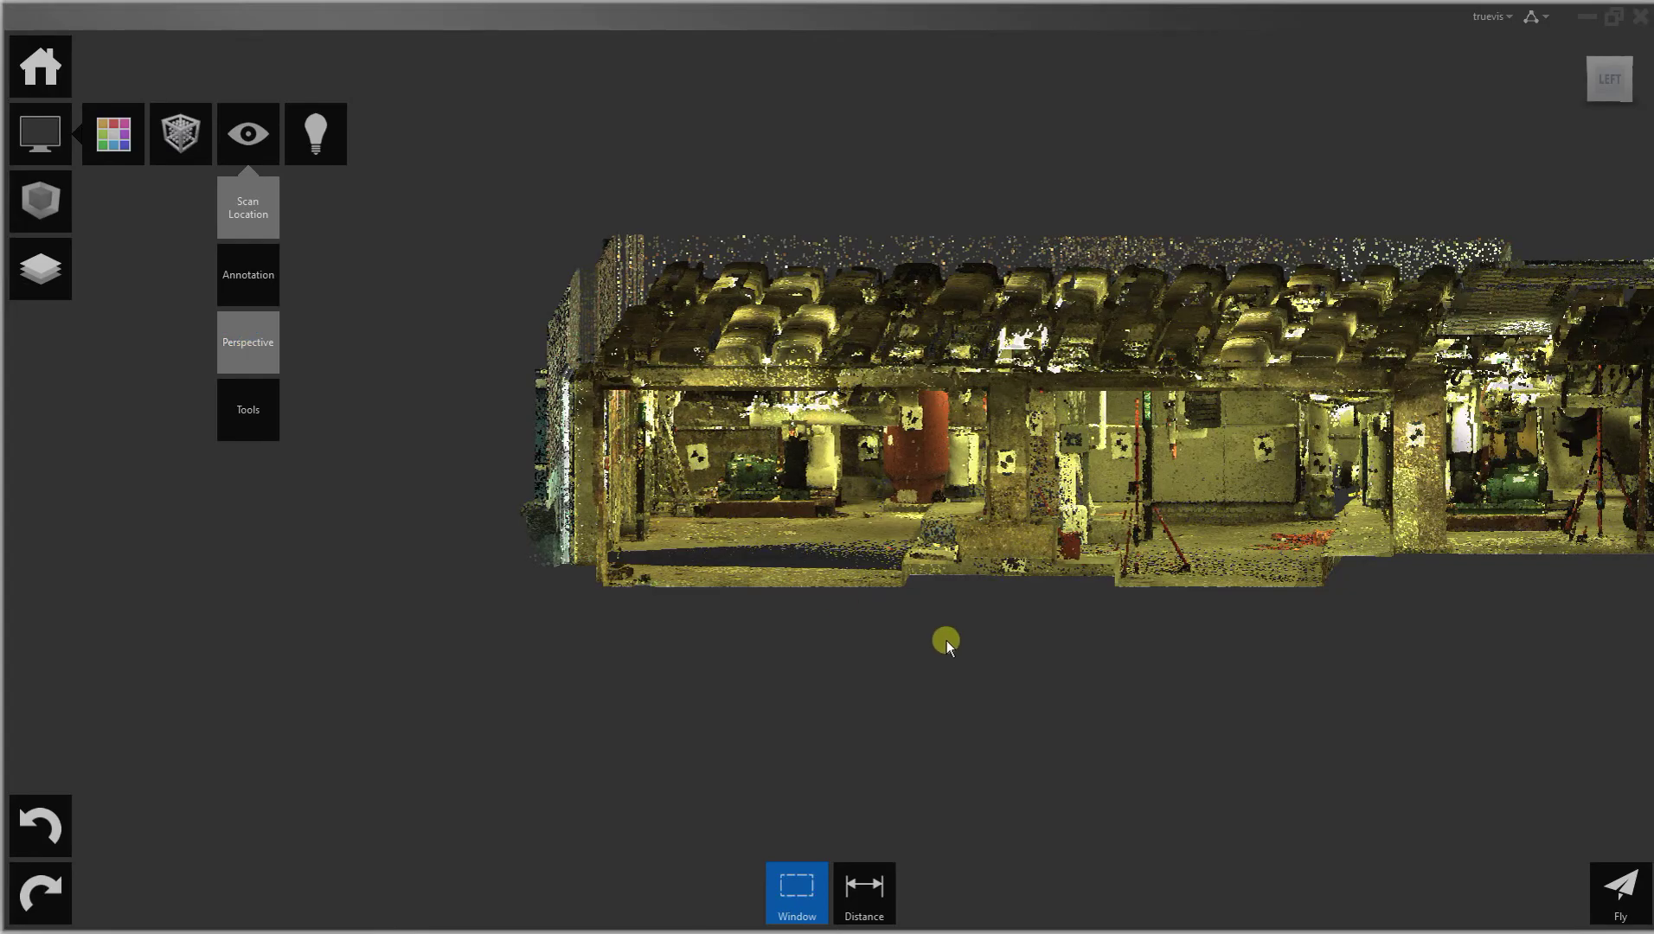
Examine the whole building point cloud in parallel projection, from the side and from a raised corner view.
middle_drag(946, 640, 862, 698)
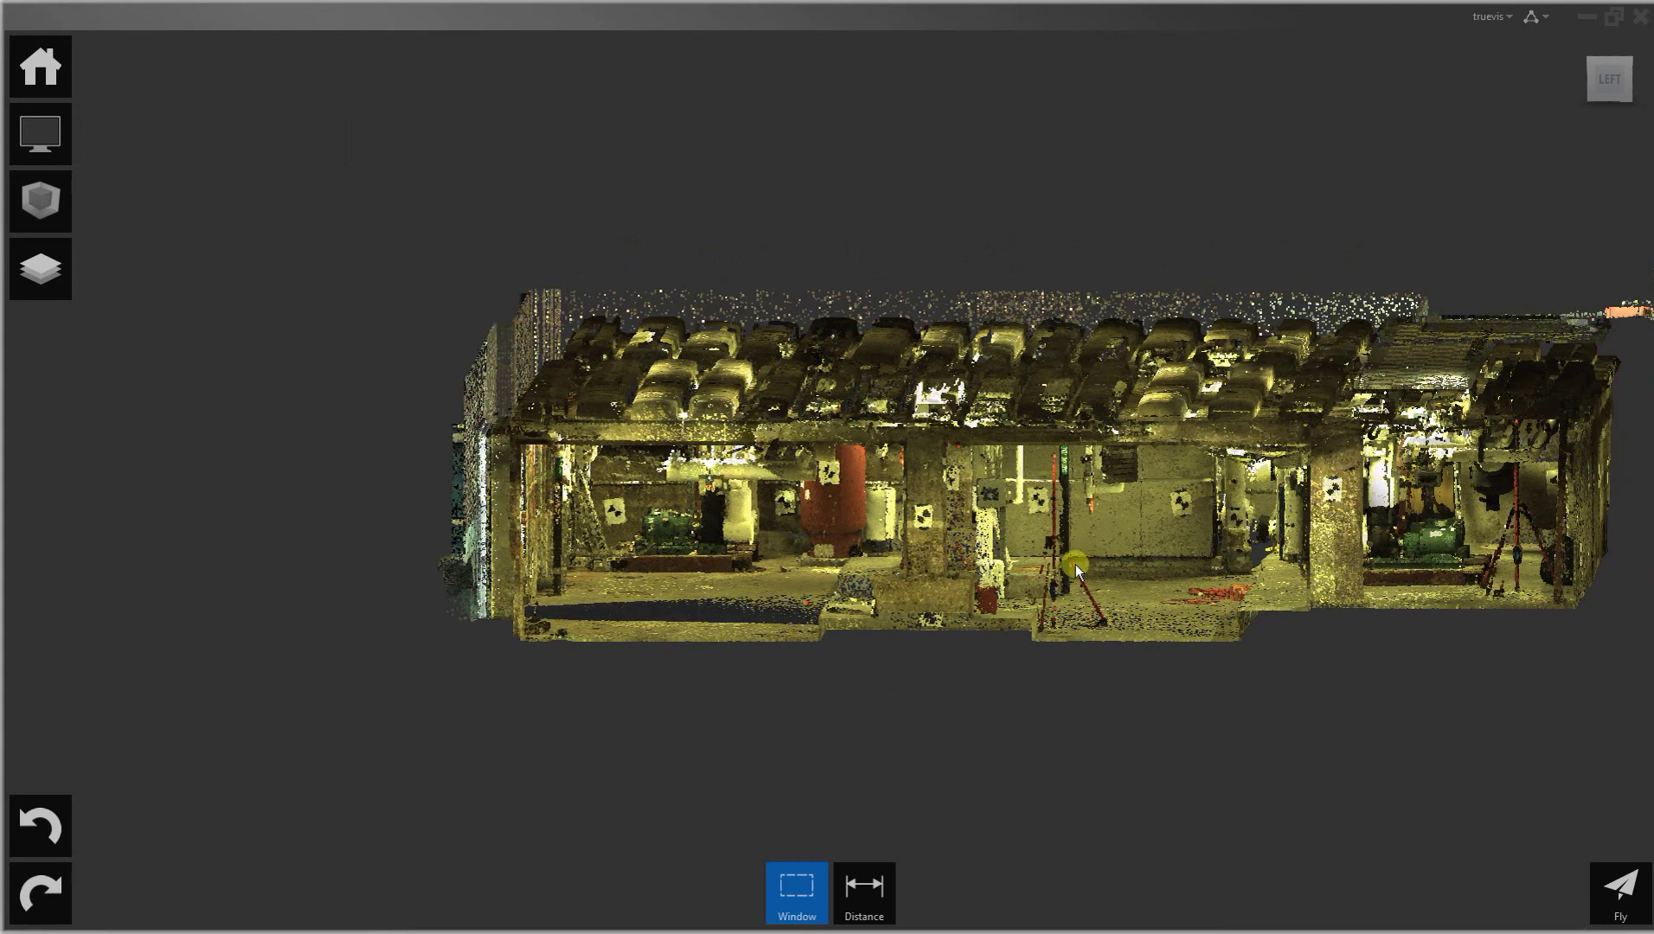
click(1578, 44)
drag(1003, 464, 1026, 582)
shift+middle_drag(1026, 582, 1349, 444)
drag(1350, 444, 768, 420)
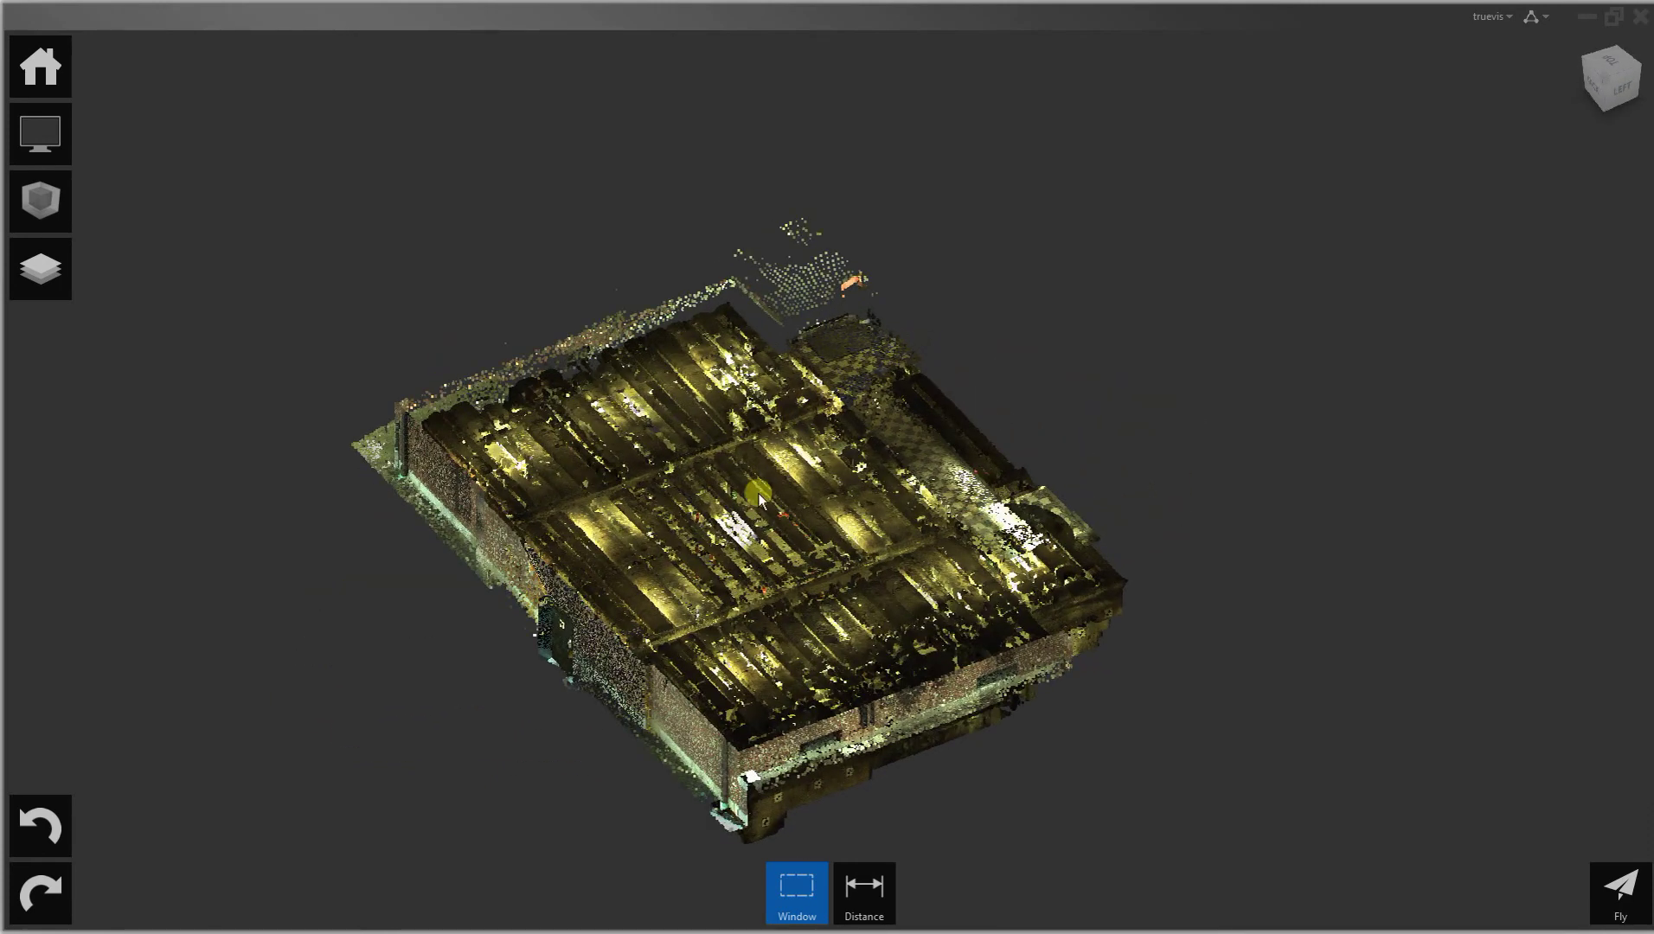
middle_drag(758, 494, 822, 394)
scroll(811, 507, up, 3)
scroll(810, 508, down, 3)
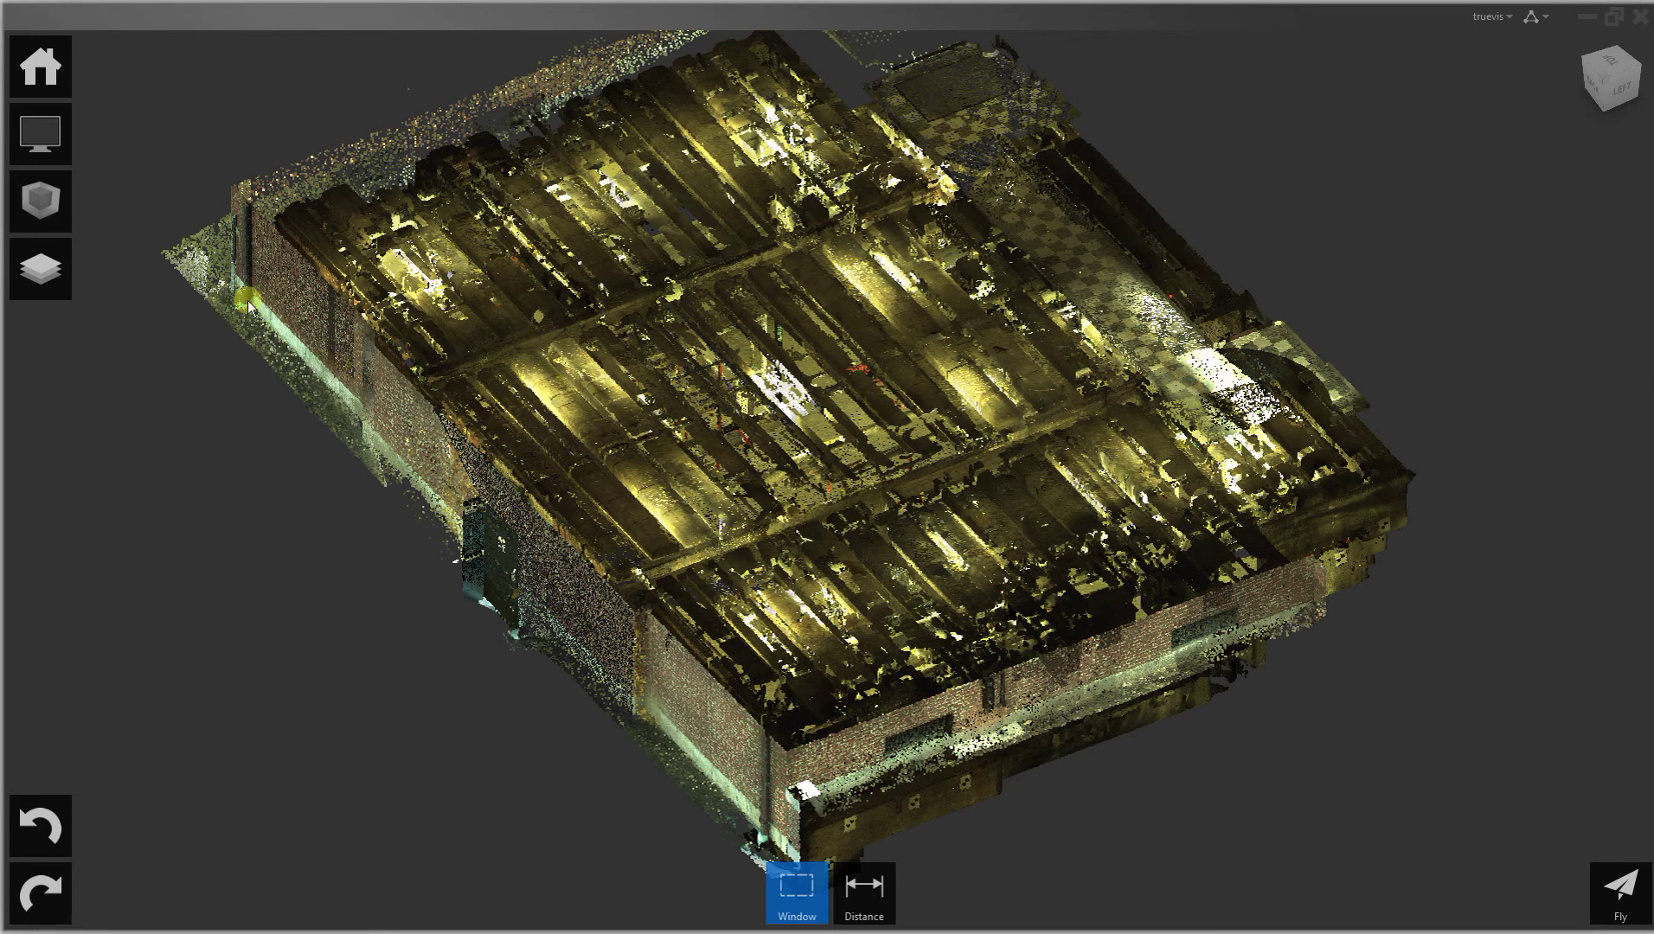
Start modifying the limit box and lower its top face to cut the ceiling off the point cloud.
click(46, 205)
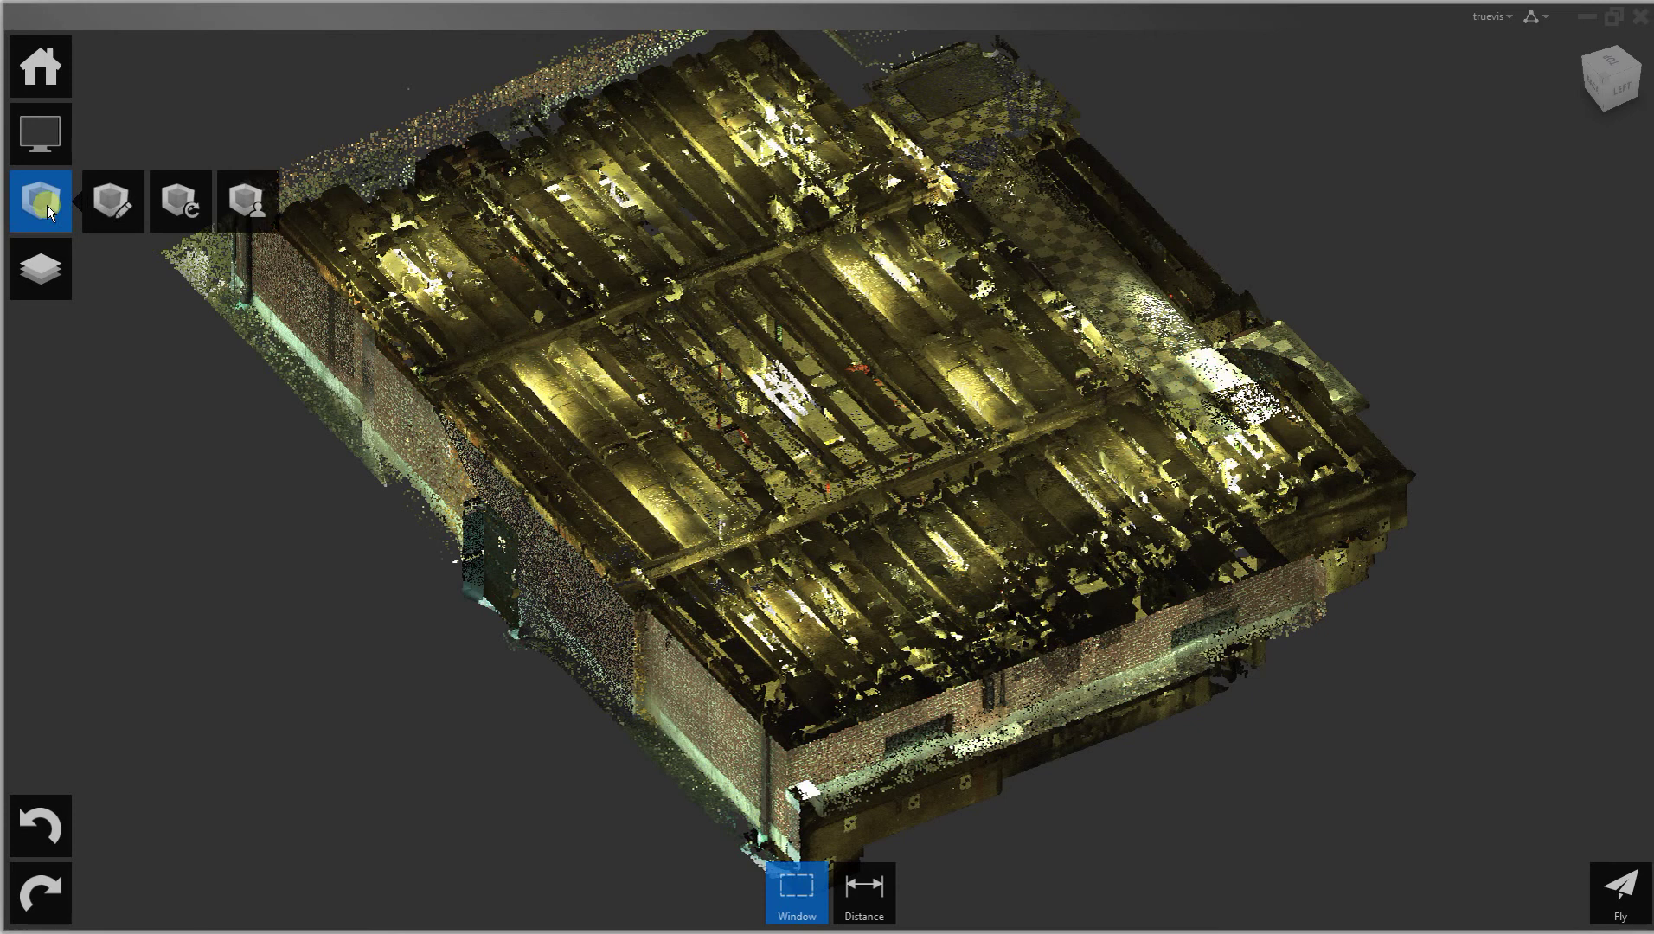
click(111, 213)
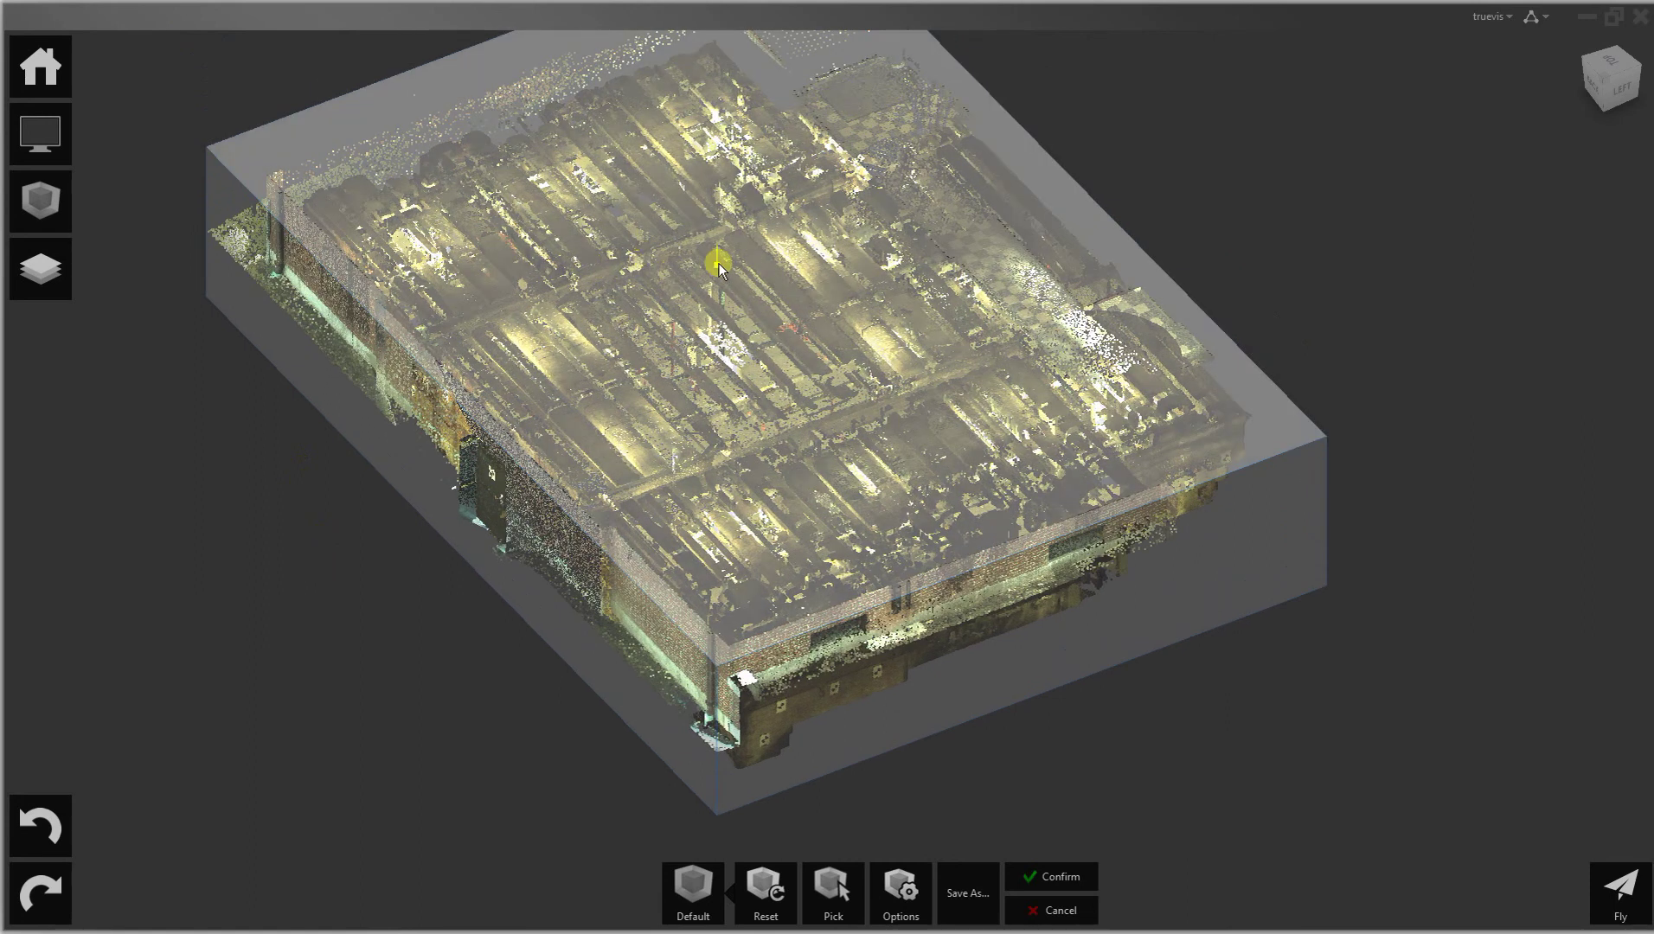
drag(719, 264, 716, 308)
Turn on Highlight Edges for the limit box and lower its top face slightly further.
click(899, 886)
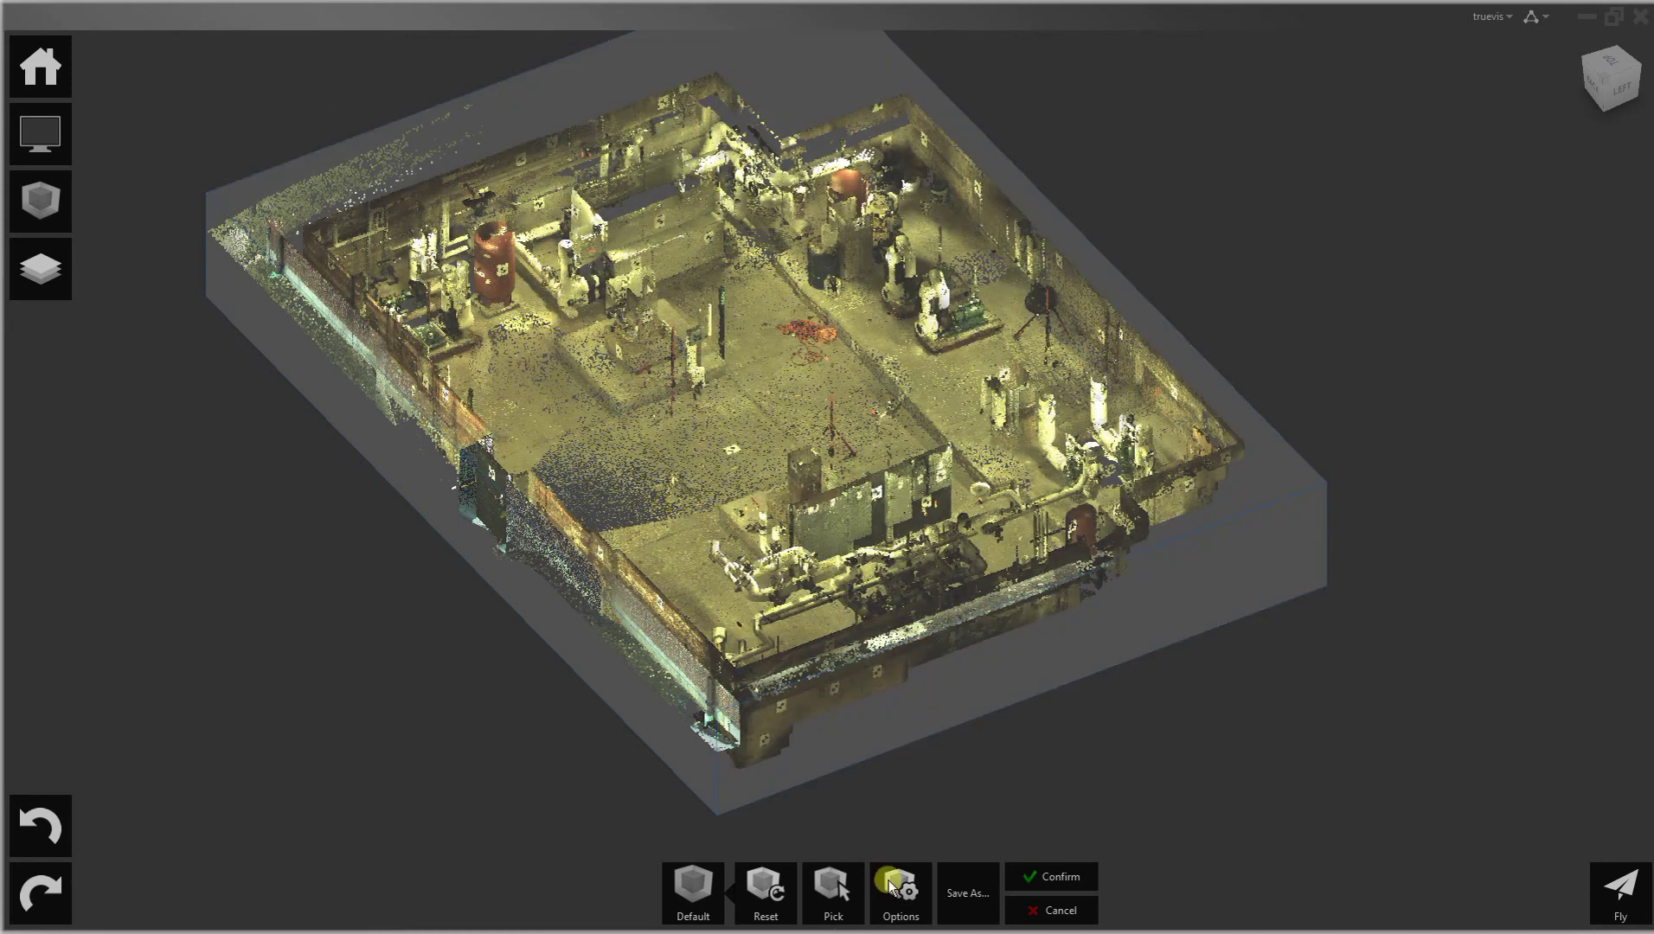
click(908, 749)
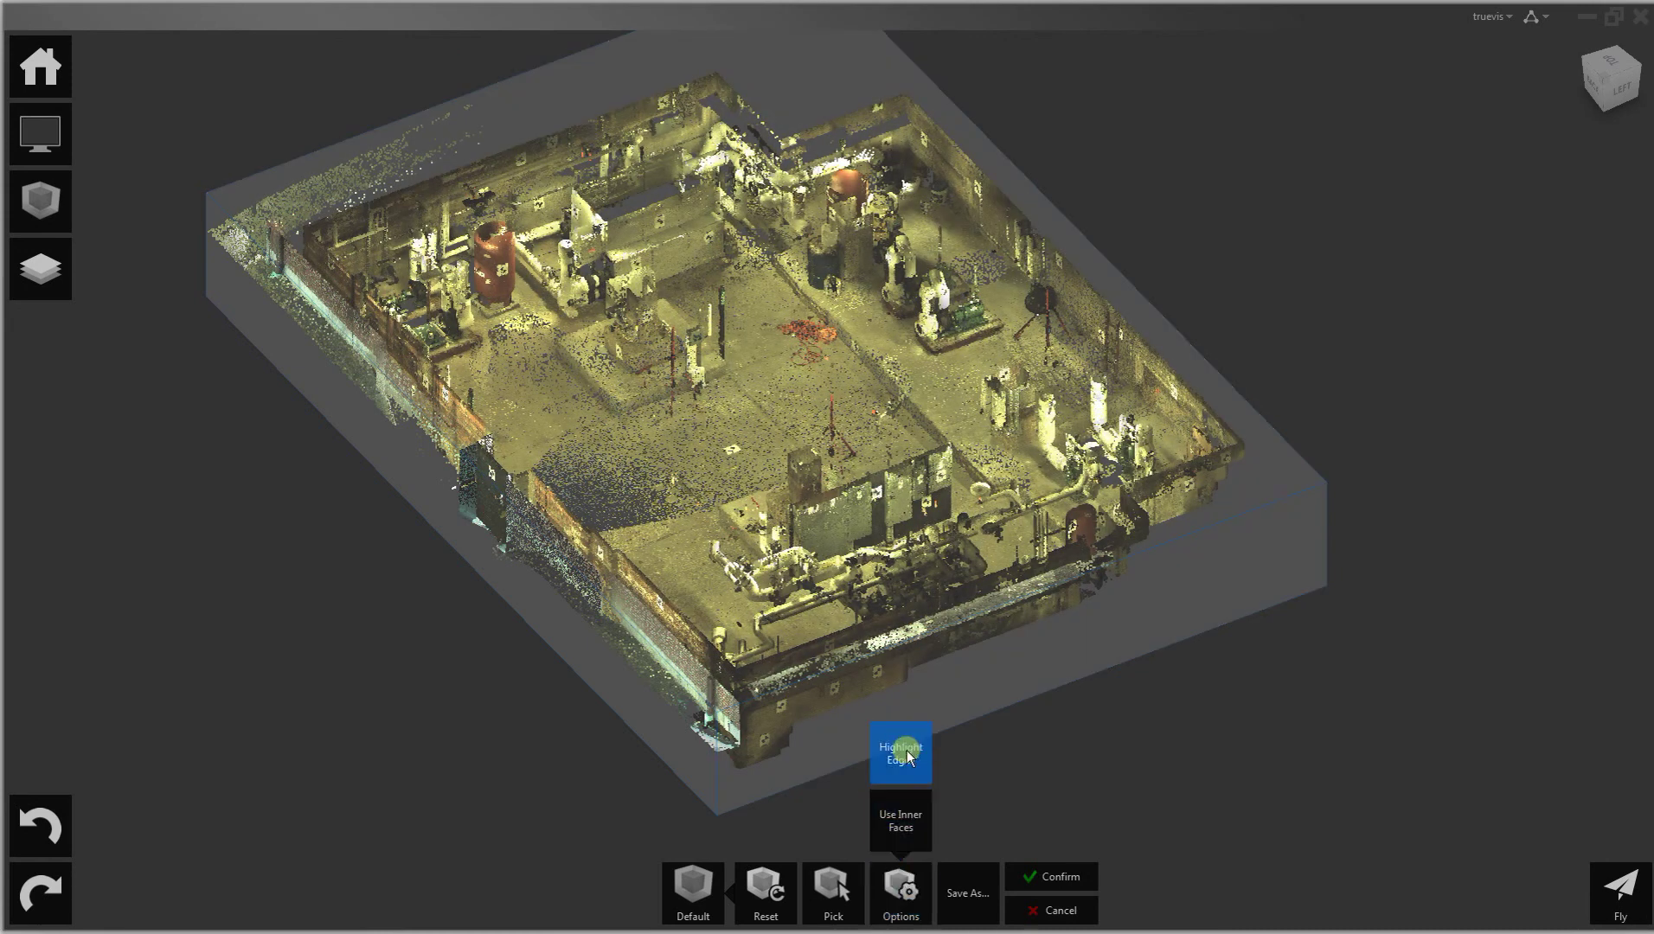
mouse_move(750, 399)
mouse_down()
mouse_move(757, 364)
mouse_move(761, 435)
mouse_move(762, 394)
mouse_move(764, 414)
mouse_up()
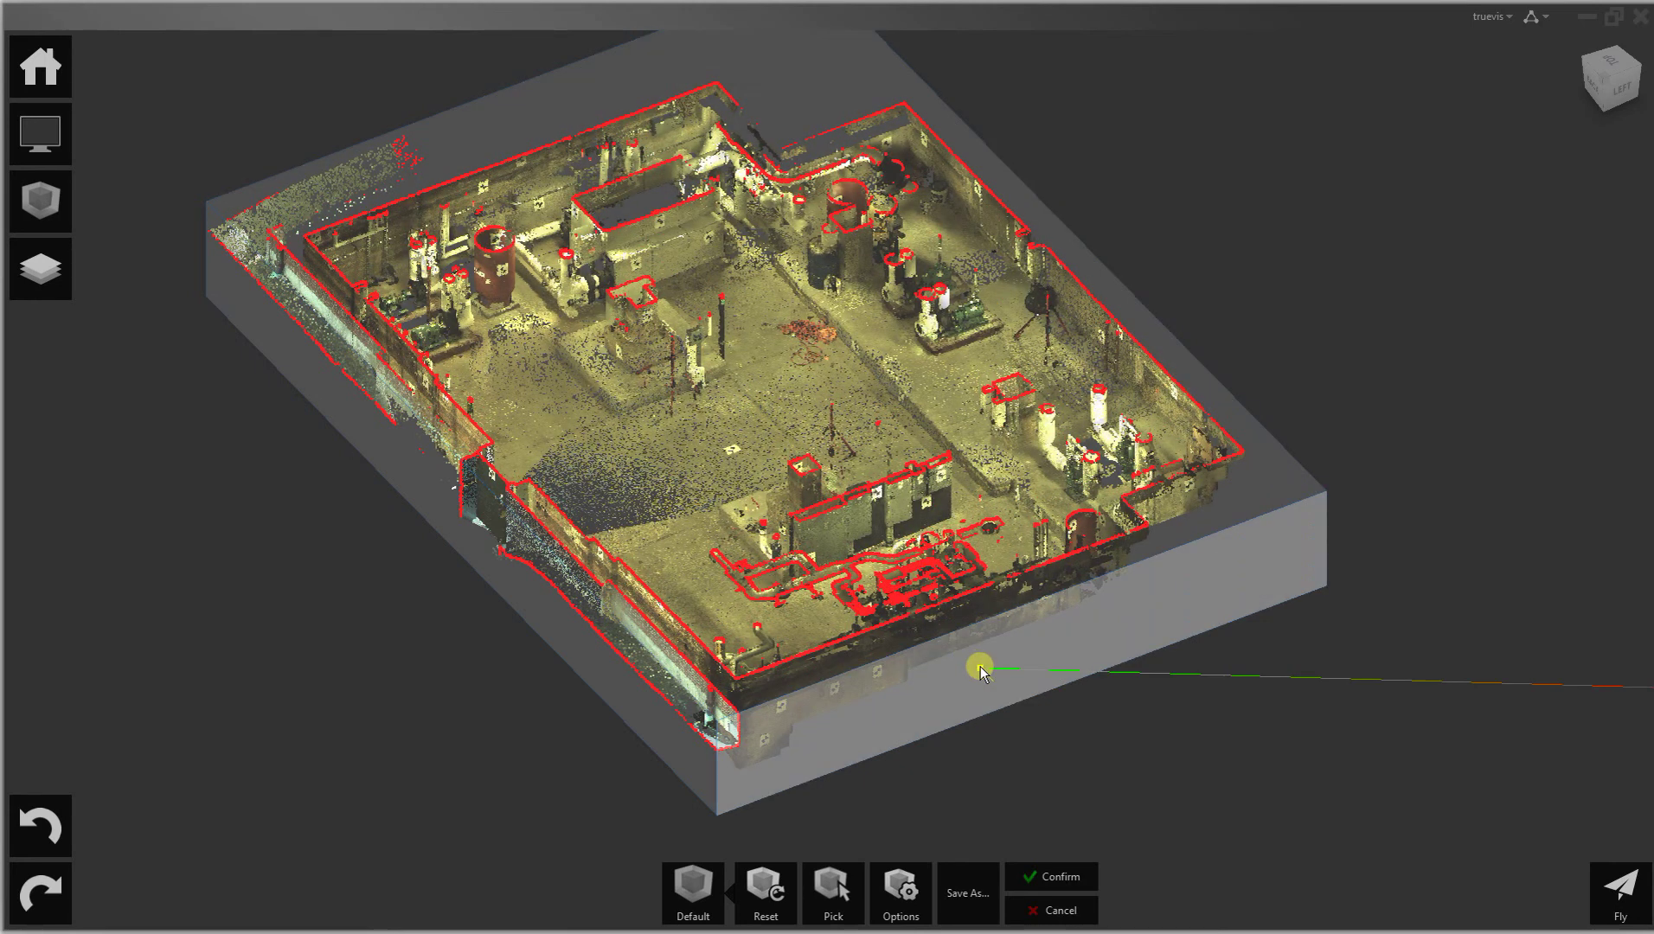
Pull in the limit box's side faces to isolate the corner with the red tank and green pumps, and accept the box.
drag(979, 665, 612, 317)
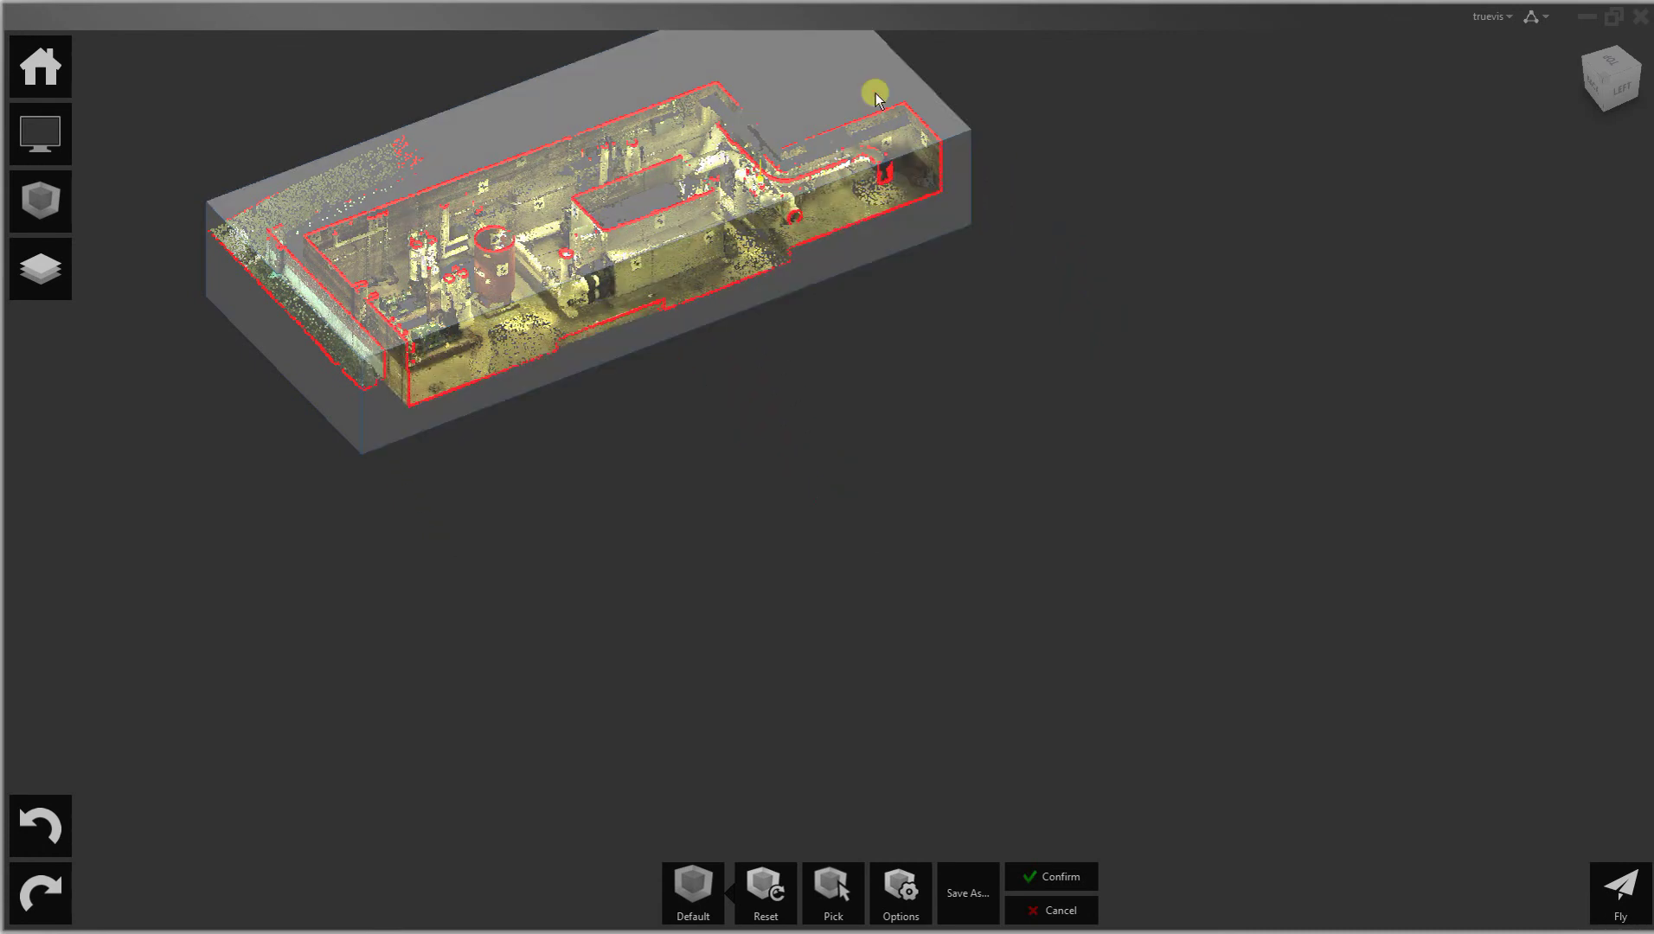
drag(1104, 338, 654, 616)
drag(1188, 496, 811, 355)
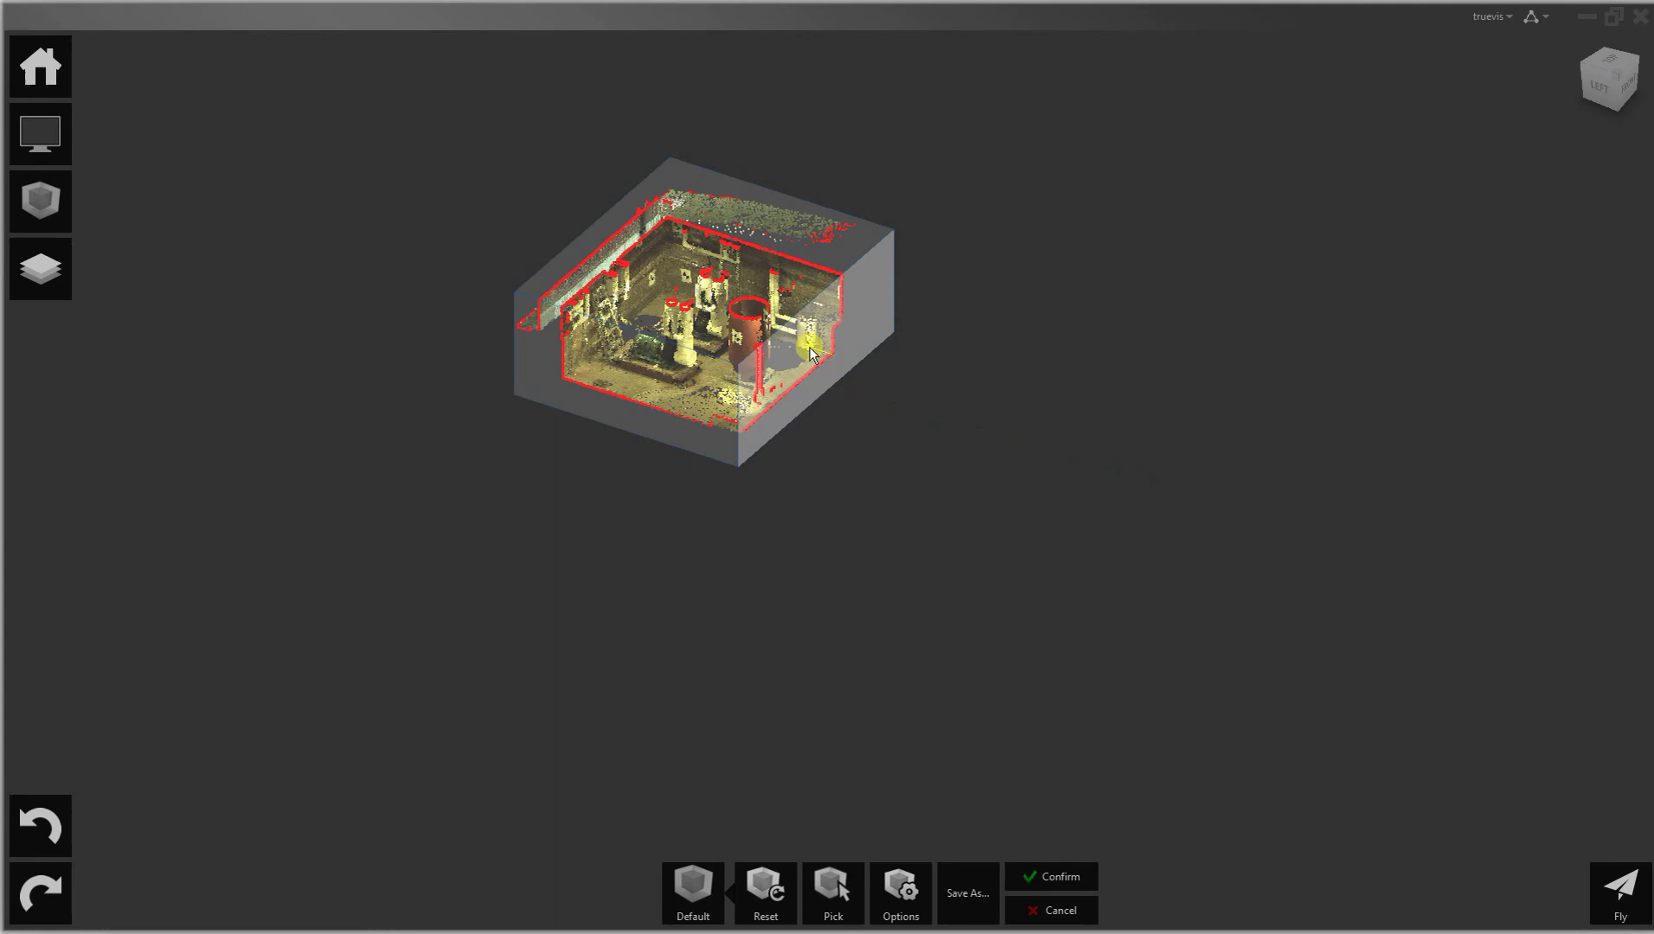
click(1042, 875)
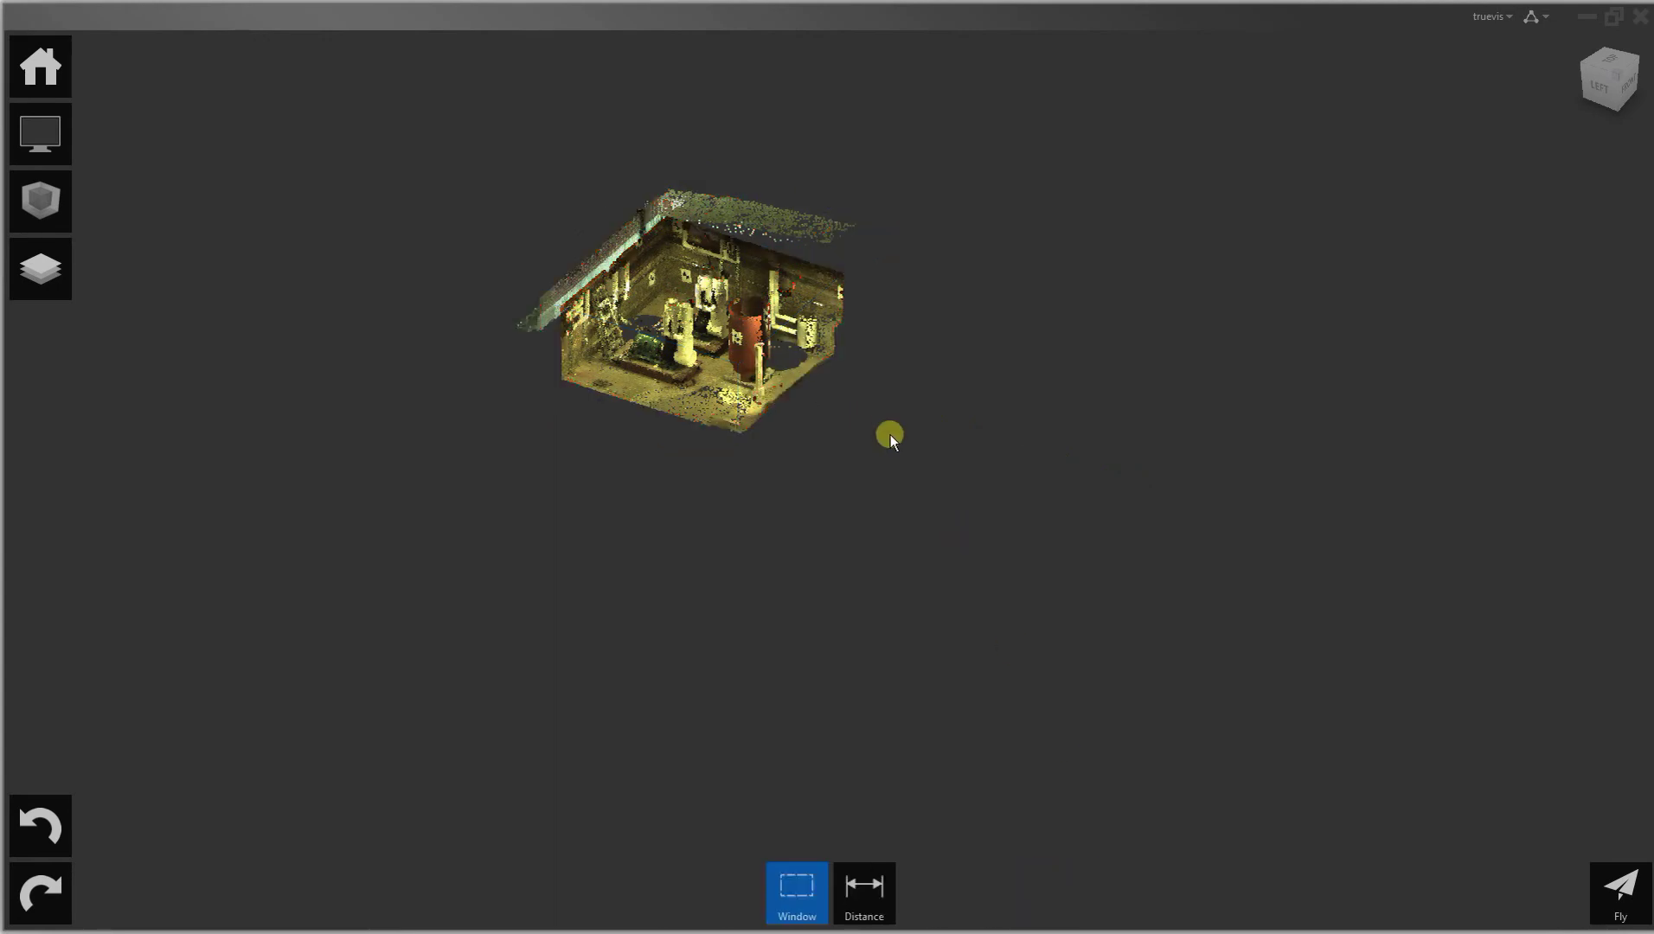
Place a Distance measurement along the long floor edge of the green pump's base in the isolated corner.
middle_drag(890, 435, 1003, 596)
scroll(826, 474, up, 2)
scroll(707, 410, up, 3)
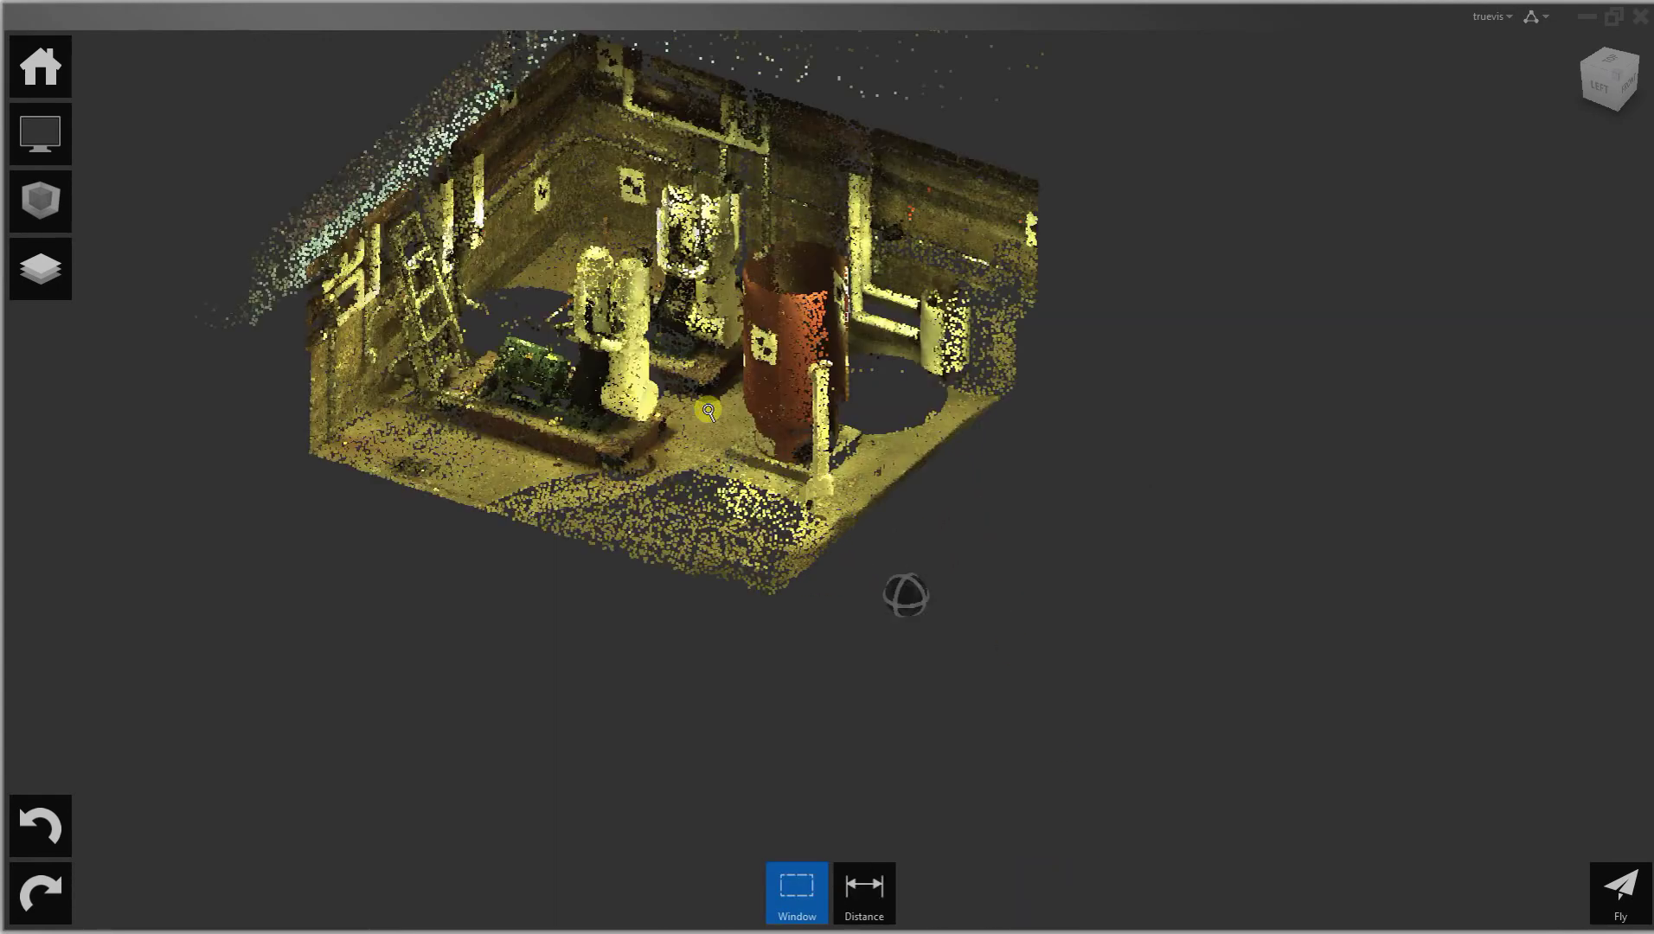
middle_drag(468, 289, 812, 423)
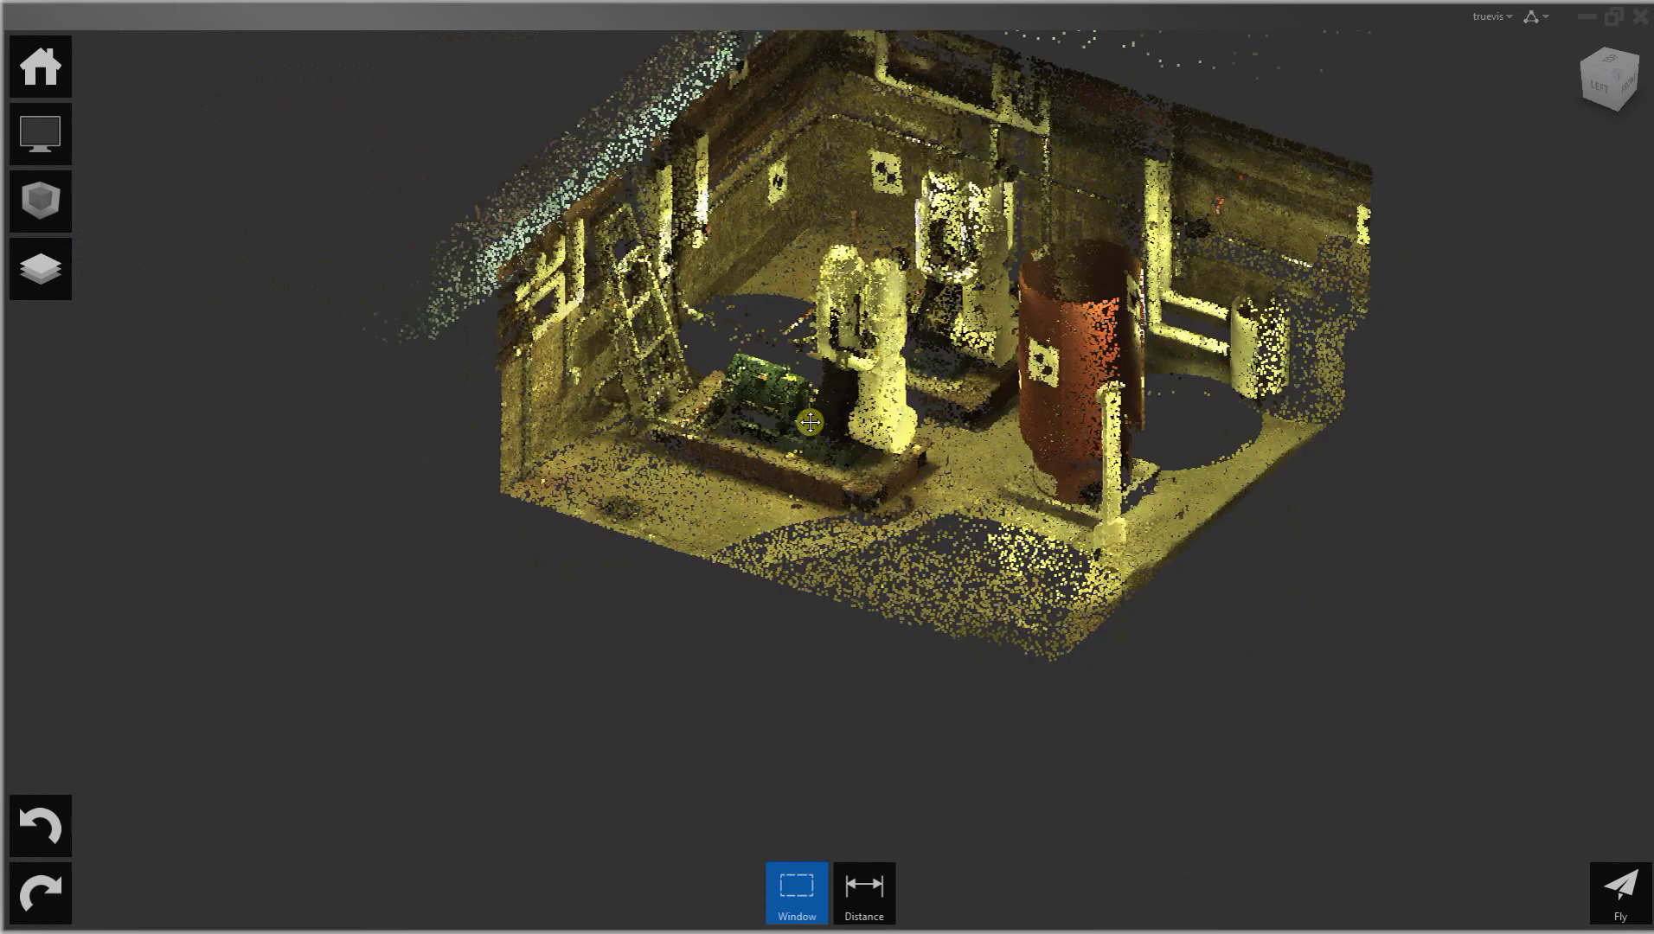
drag(1201, 552, 1051, 819)
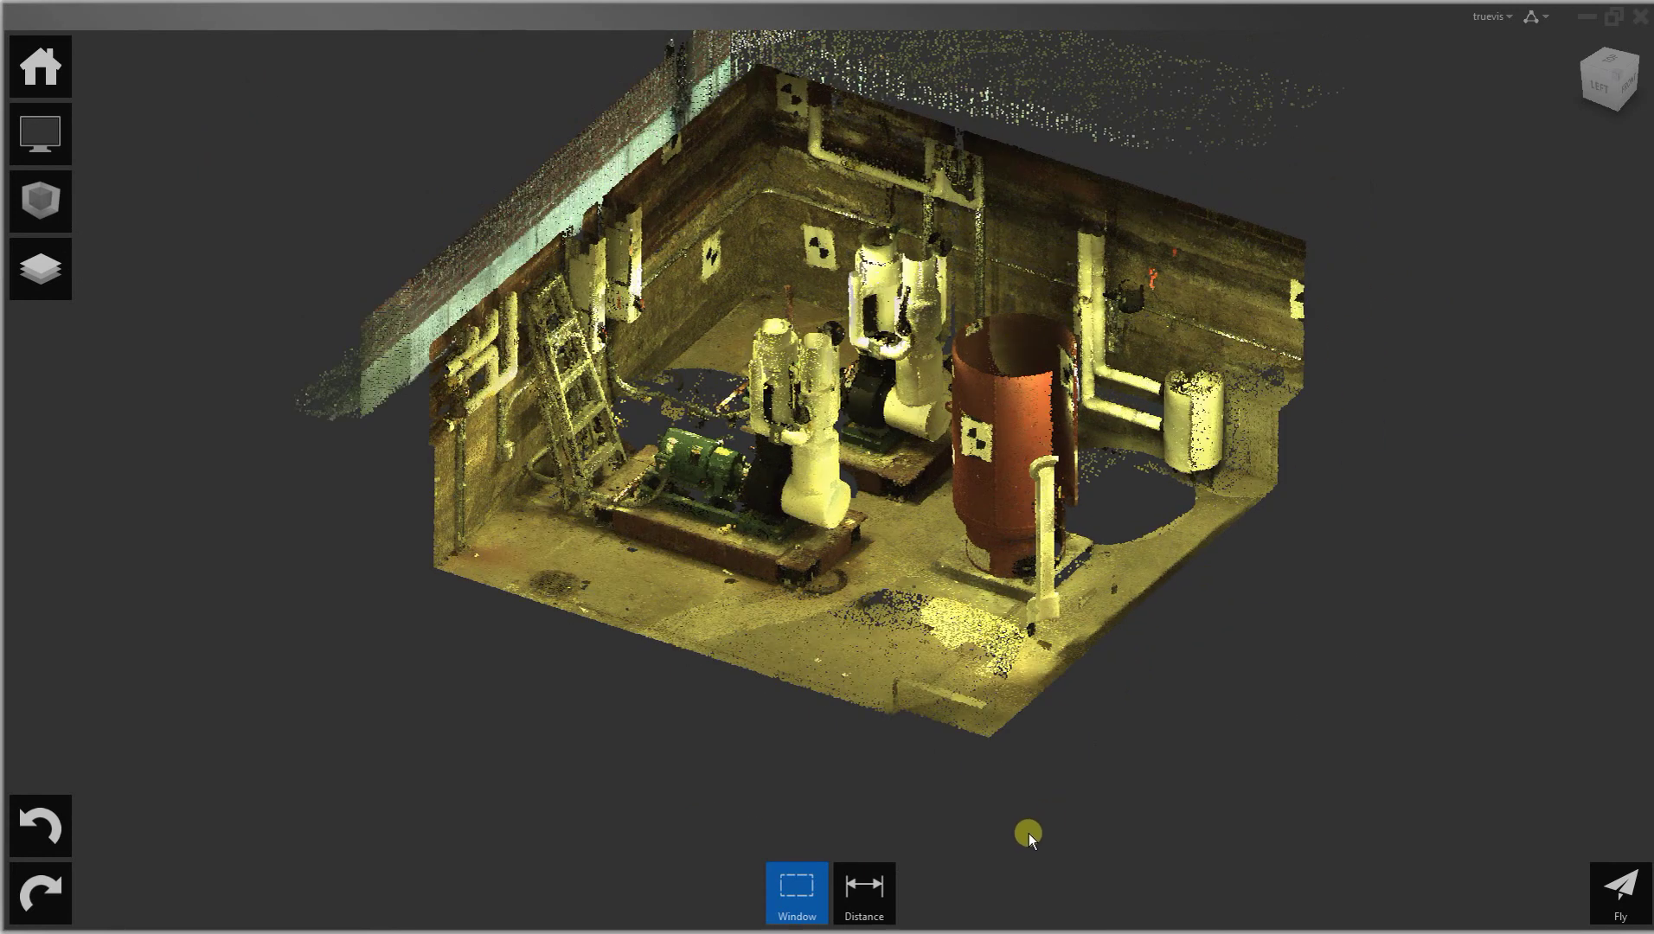
click(863, 887)
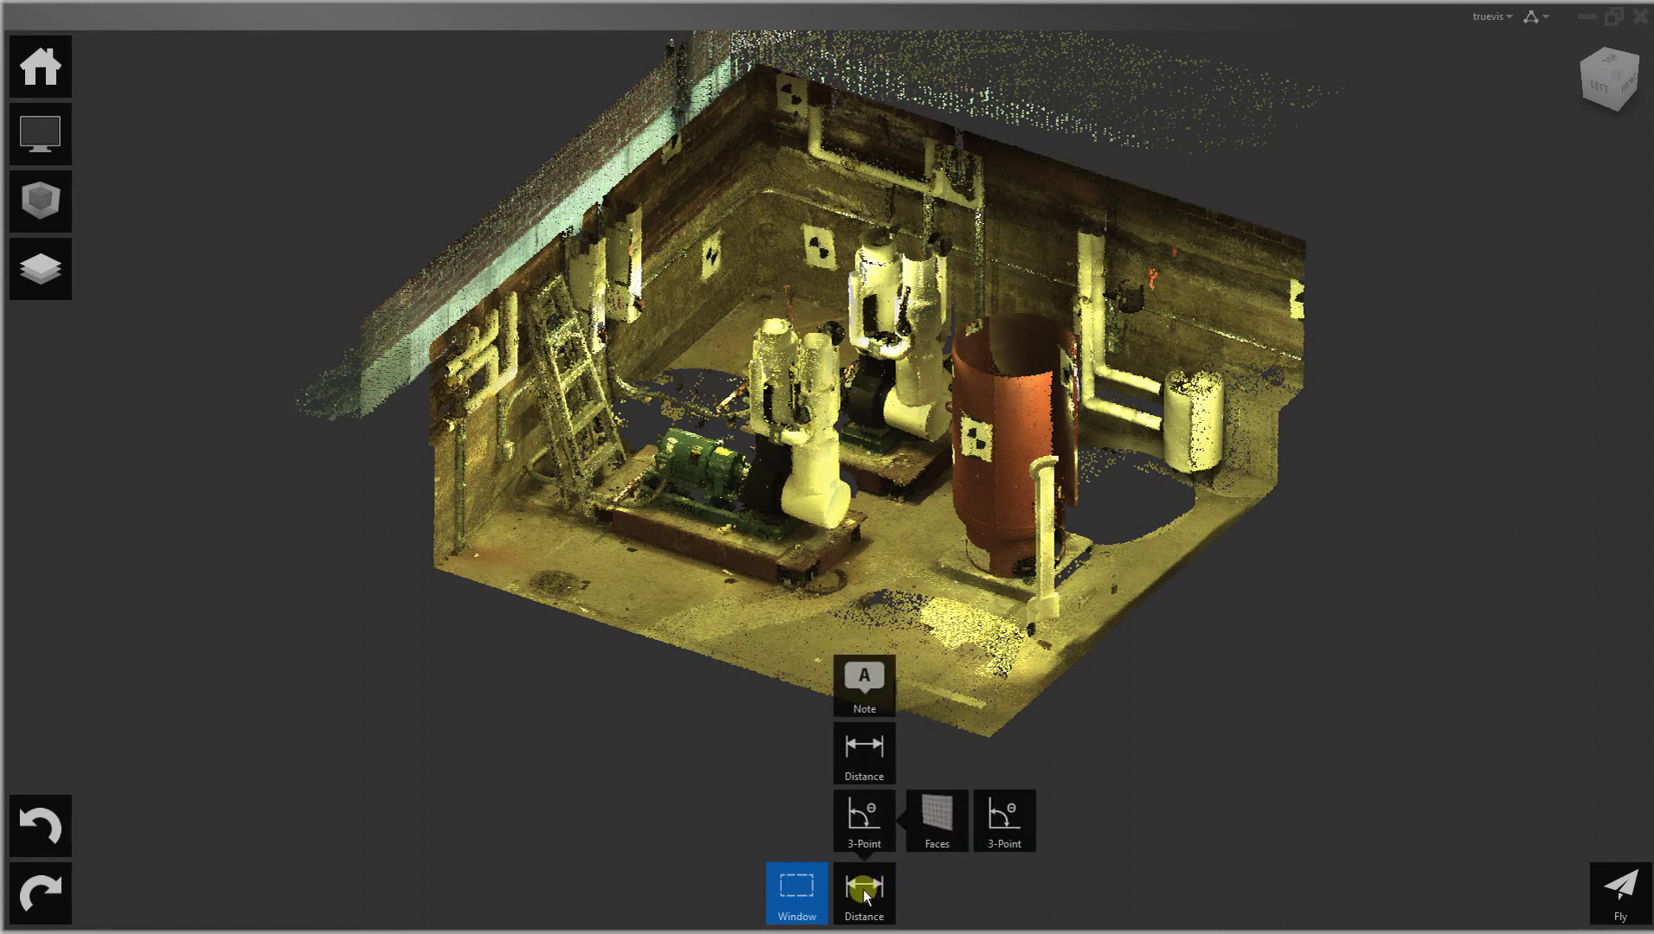
click(872, 773)
scroll(649, 563, down, 5)
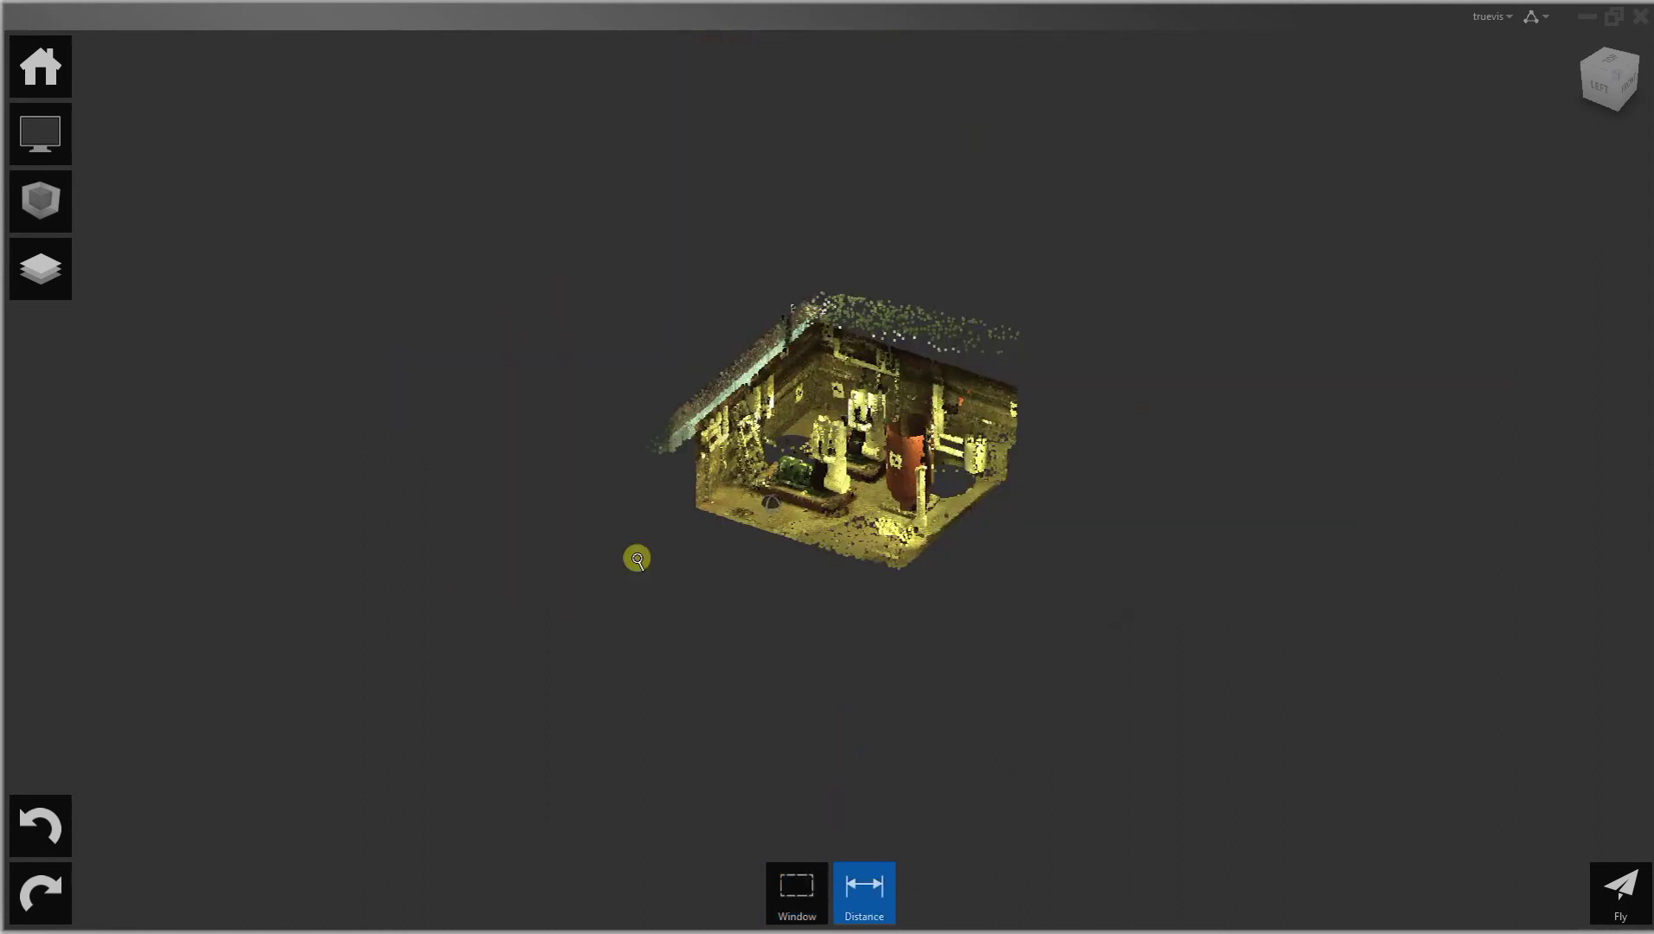
scroll(831, 522, up, 6)
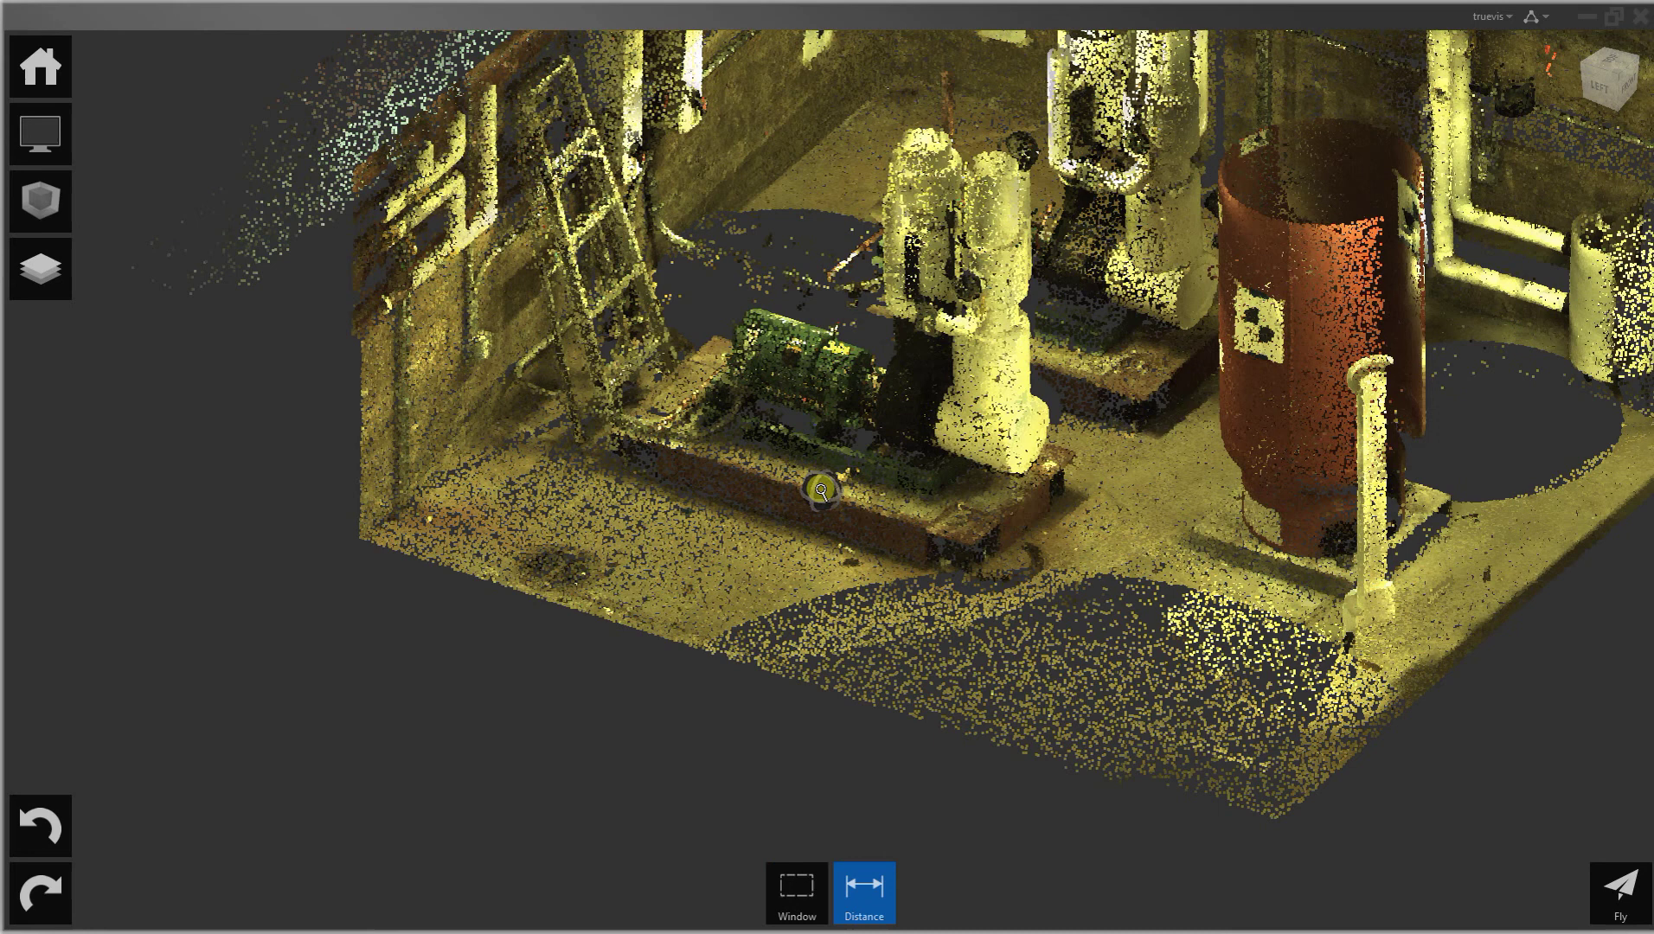
scroll(821, 490, up, 3)
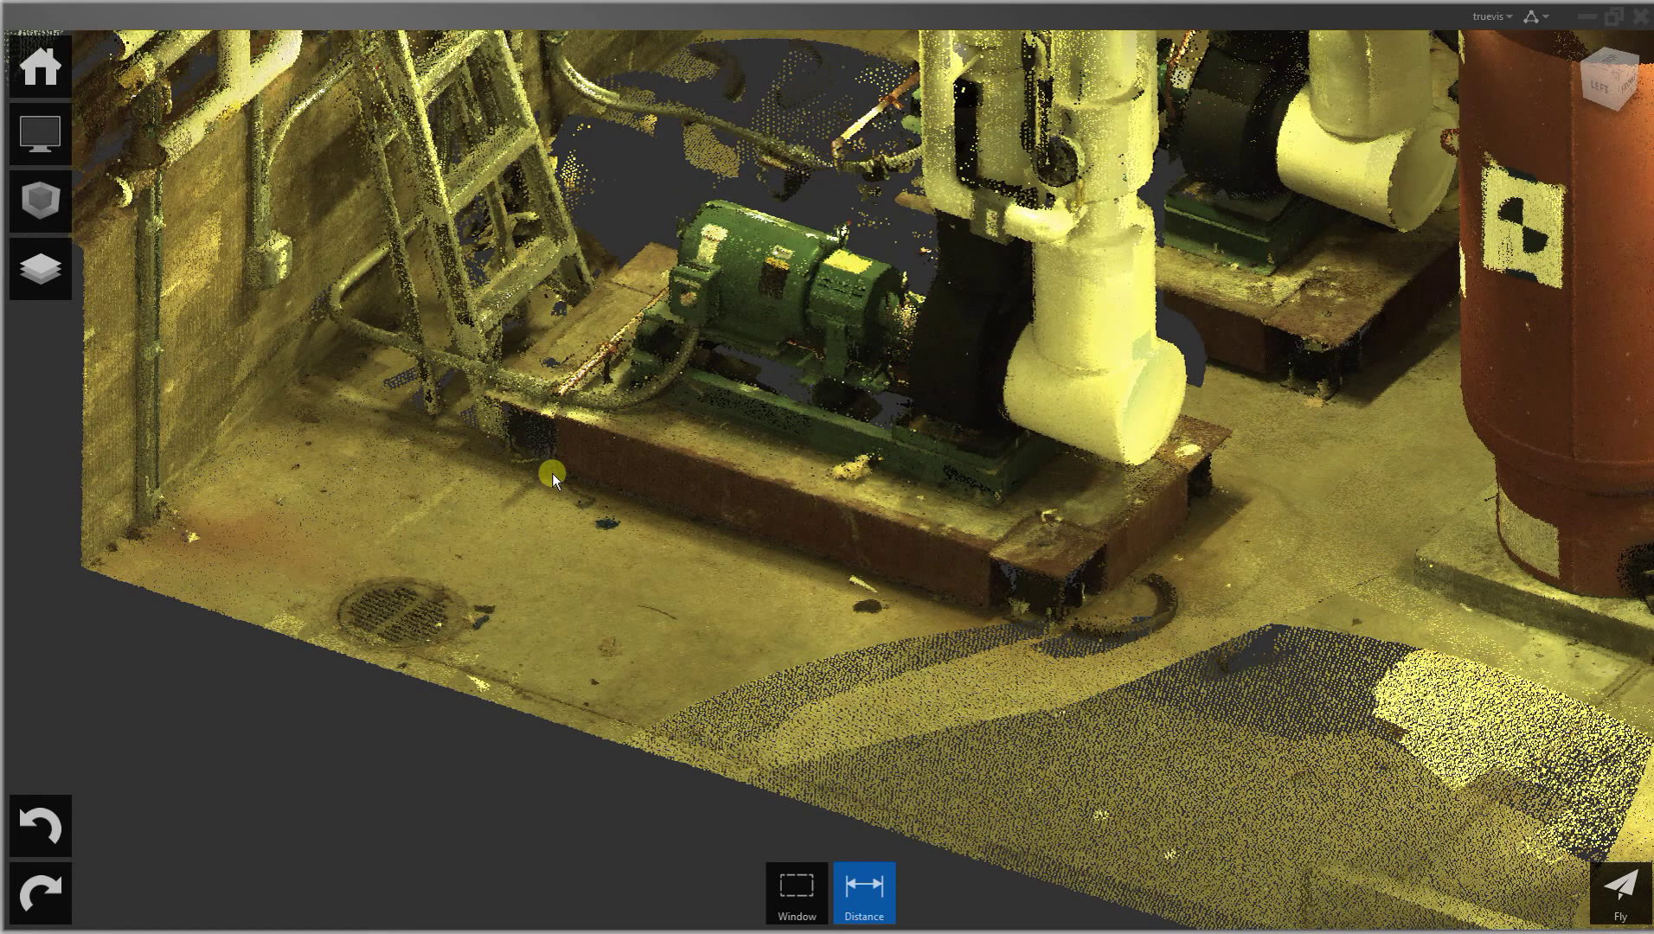
click(987, 617)
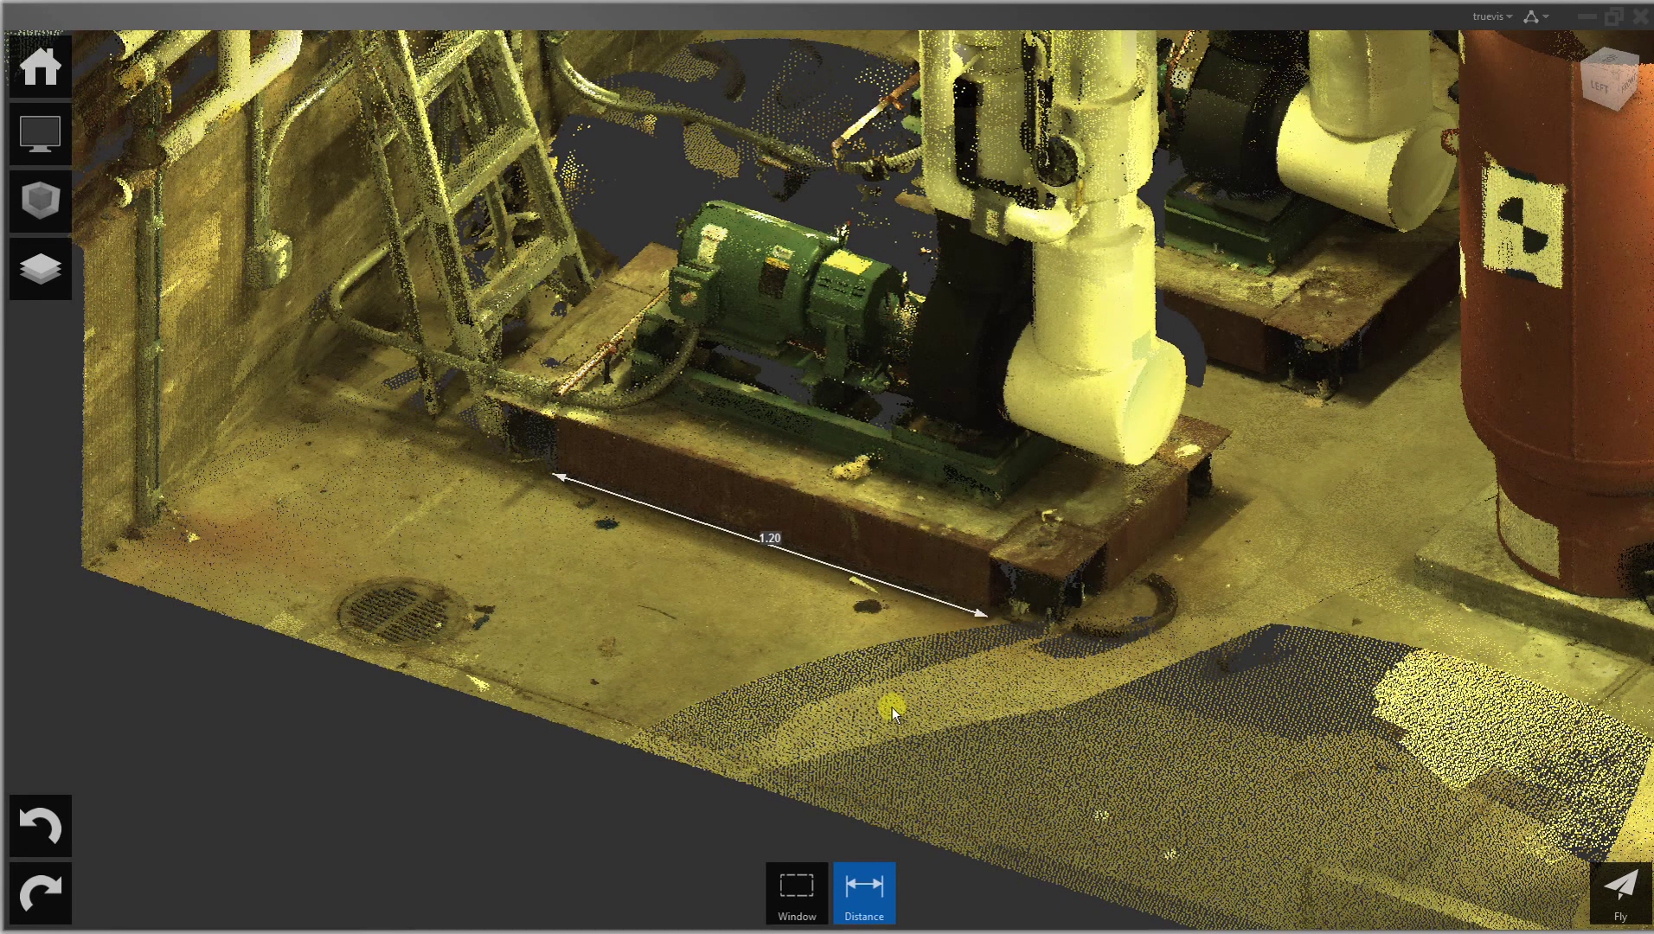
Place Distance measurements along two adjacent sides of the red tank's concrete base.
middle_drag(1268, 610, 1015, 588)
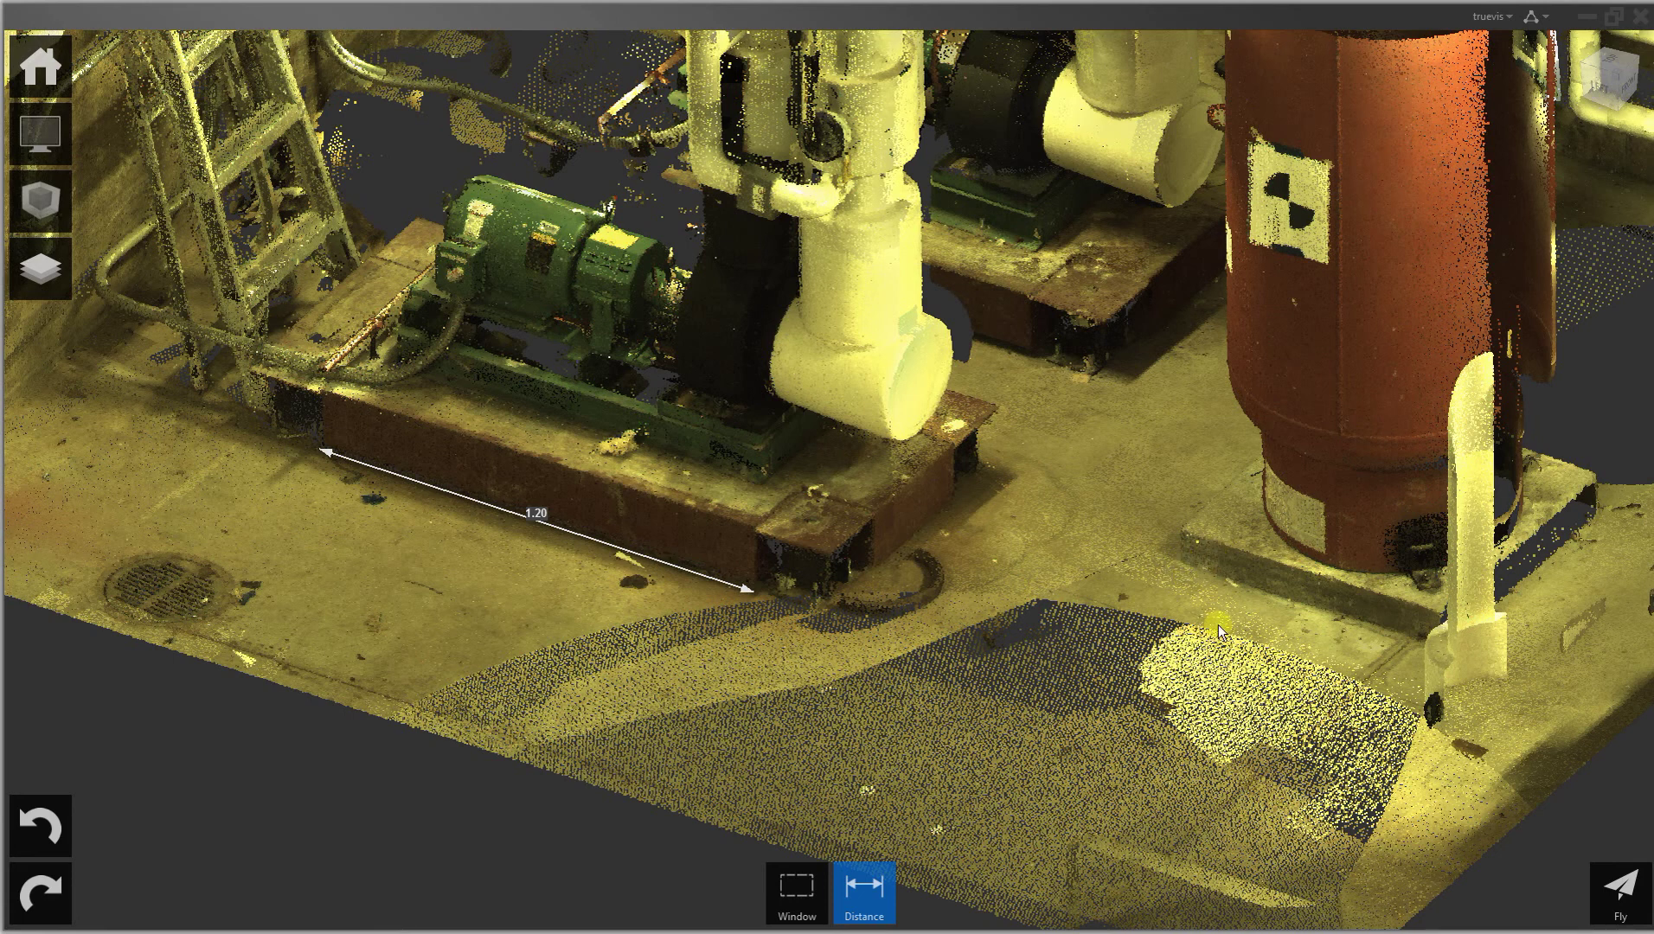
shift+middle_drag(1219, 625, 1171, 583)
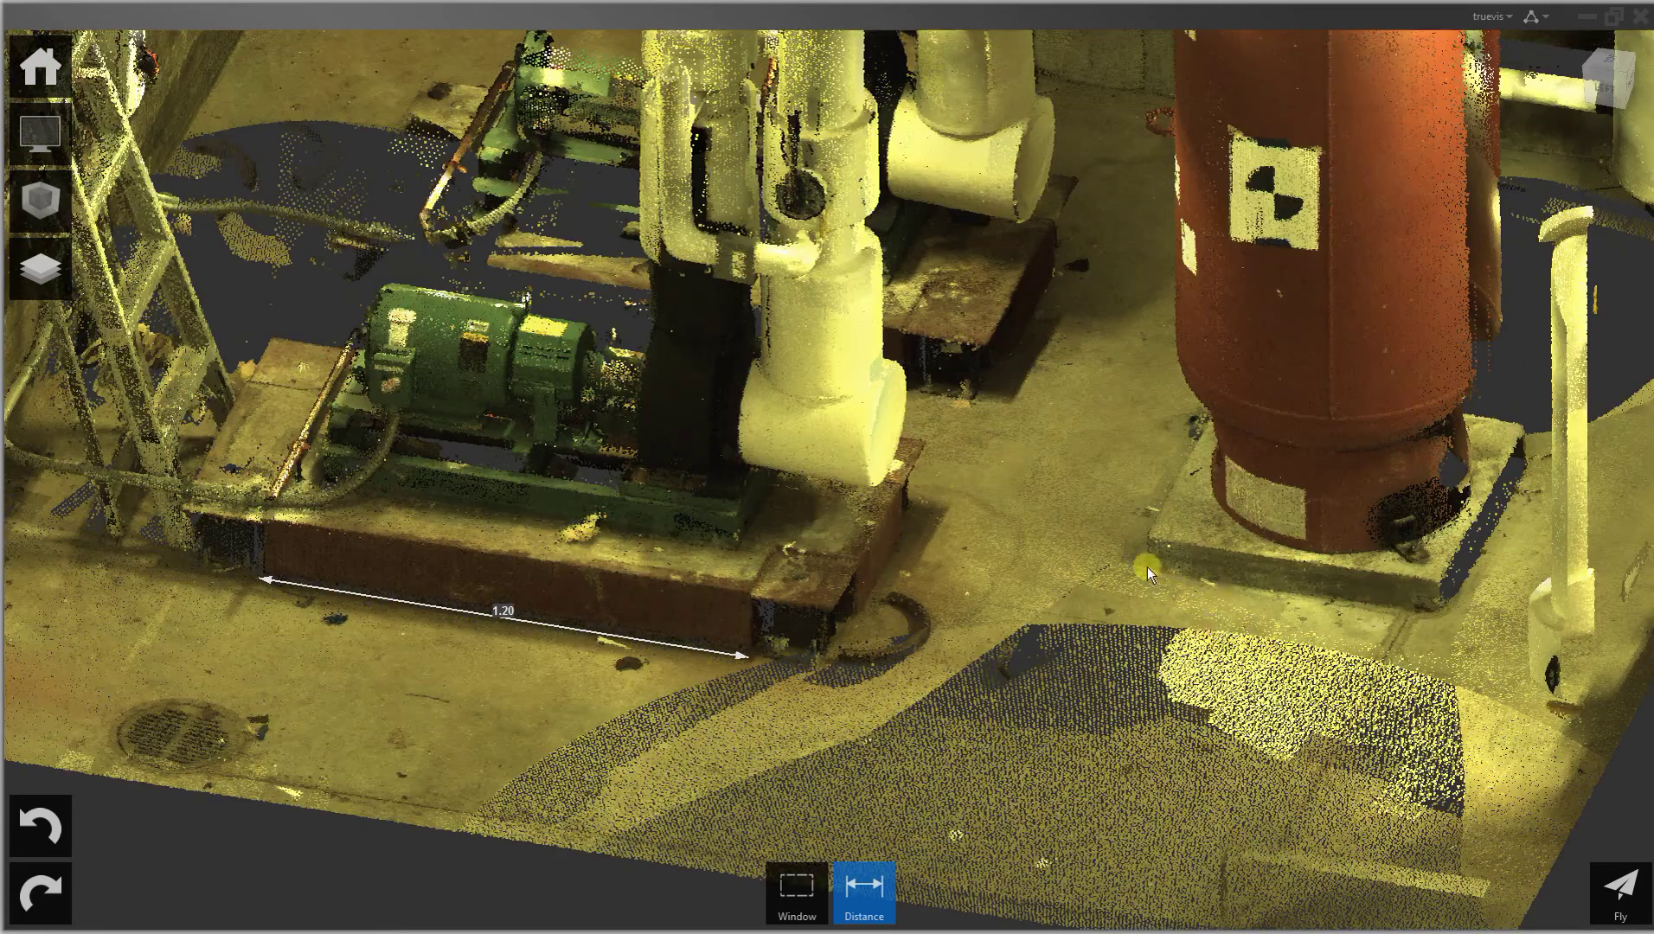
click(1147, 566)
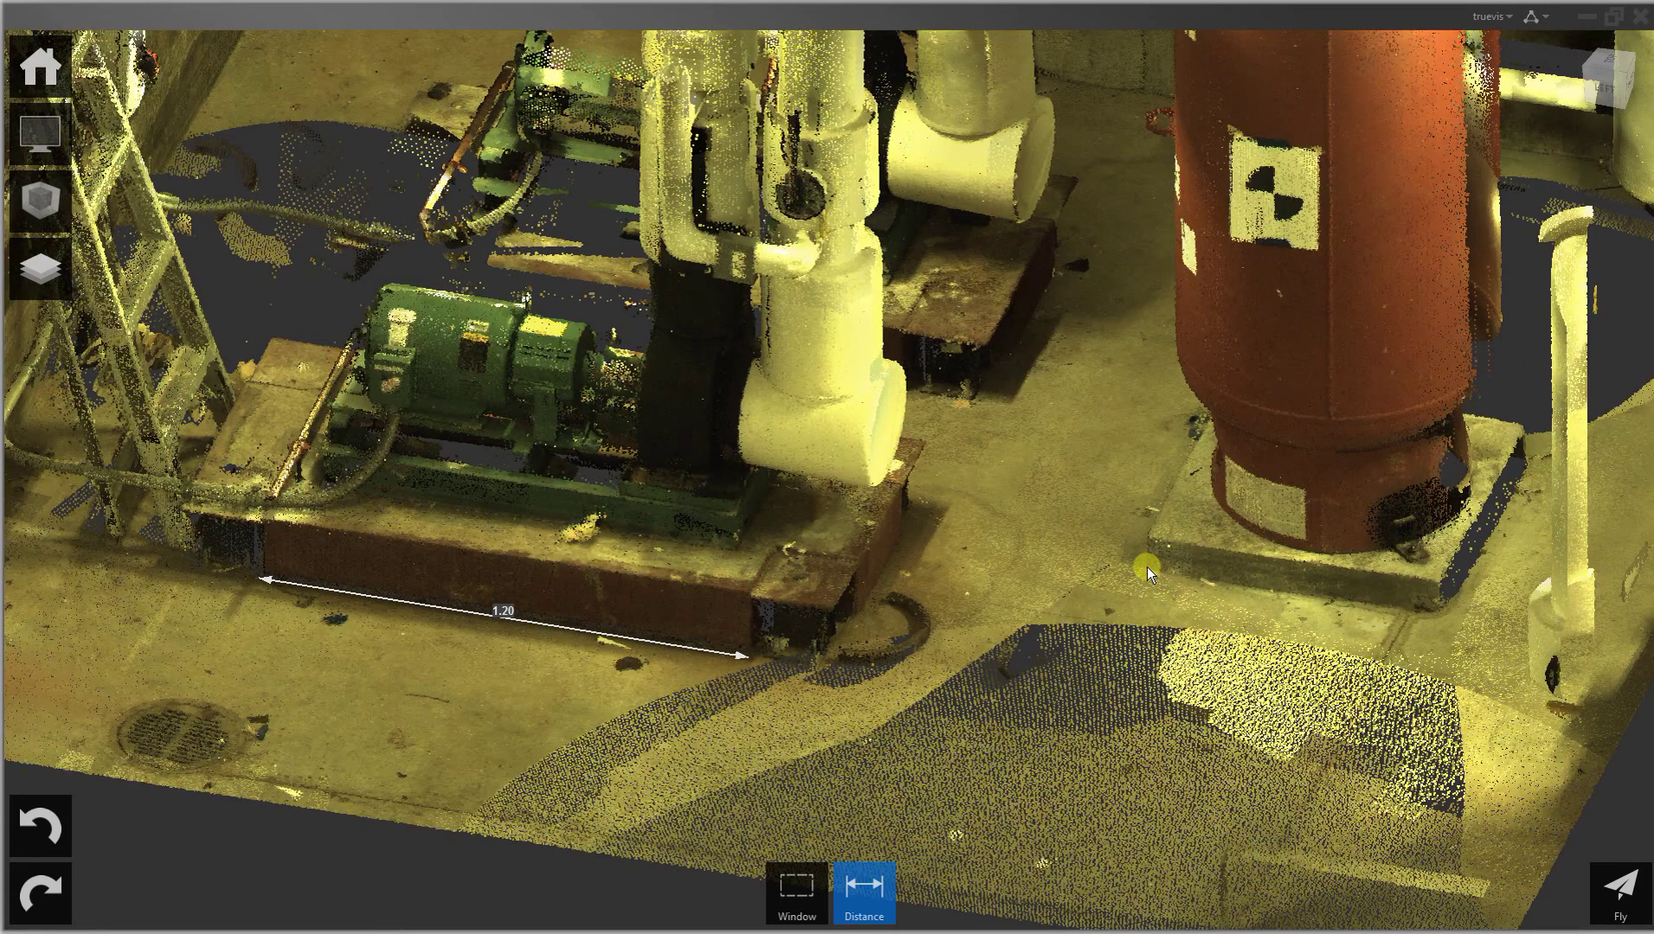
click(1434, 611)
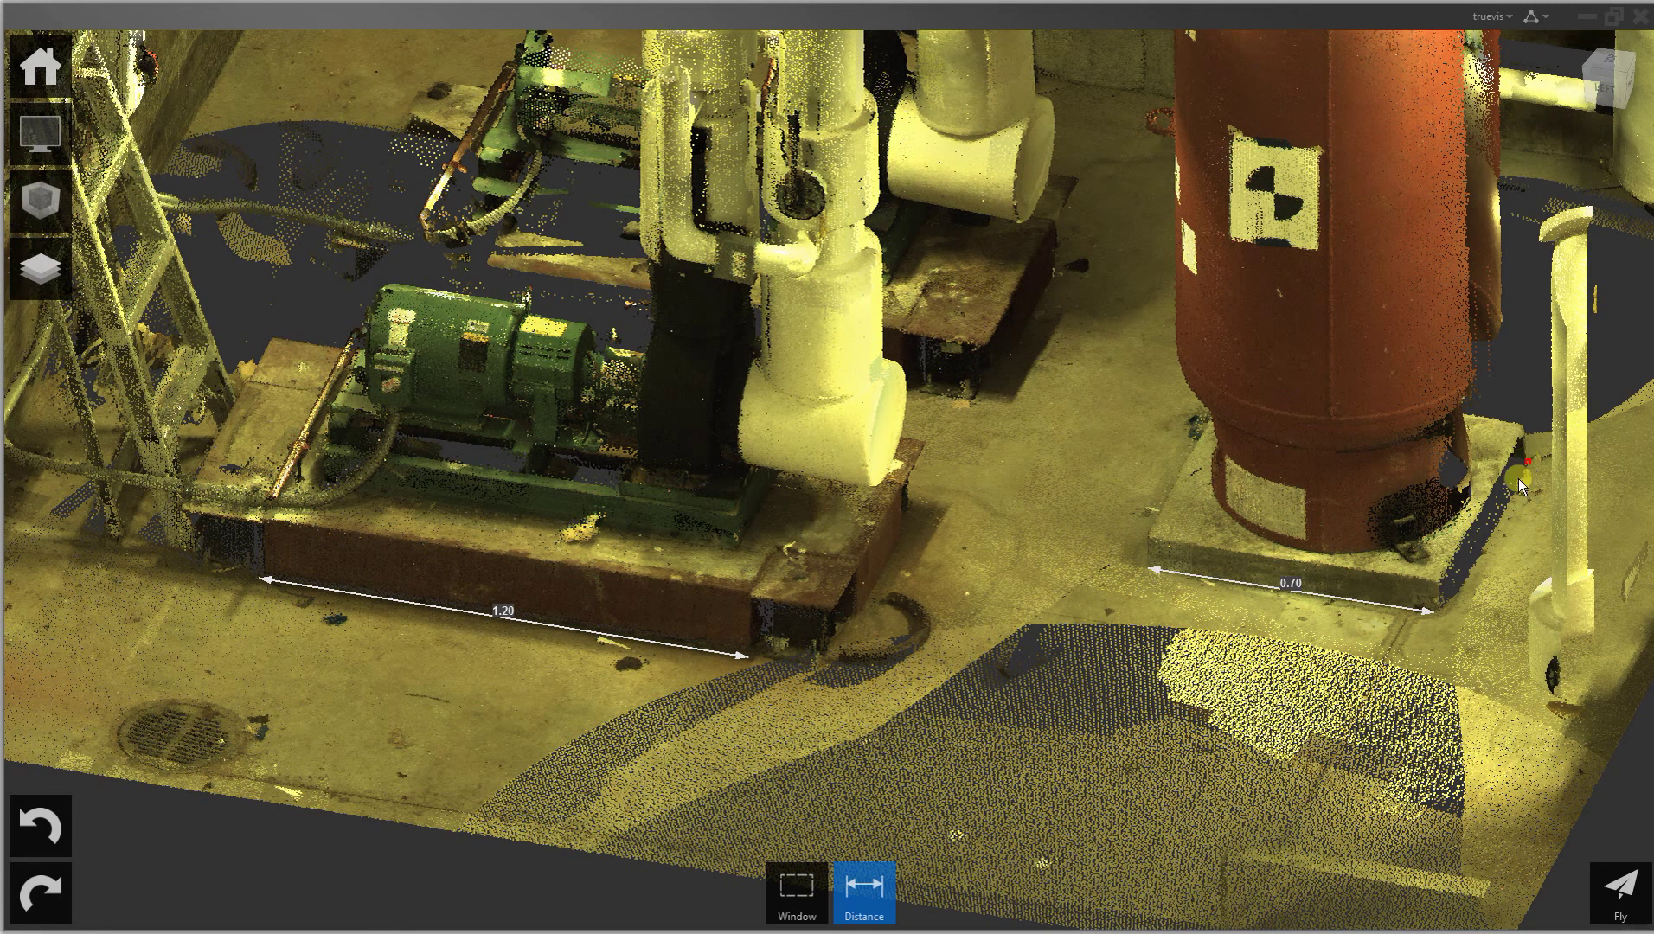
click(1441, 610)
middle_drag(1295, 614, 1227, 620)
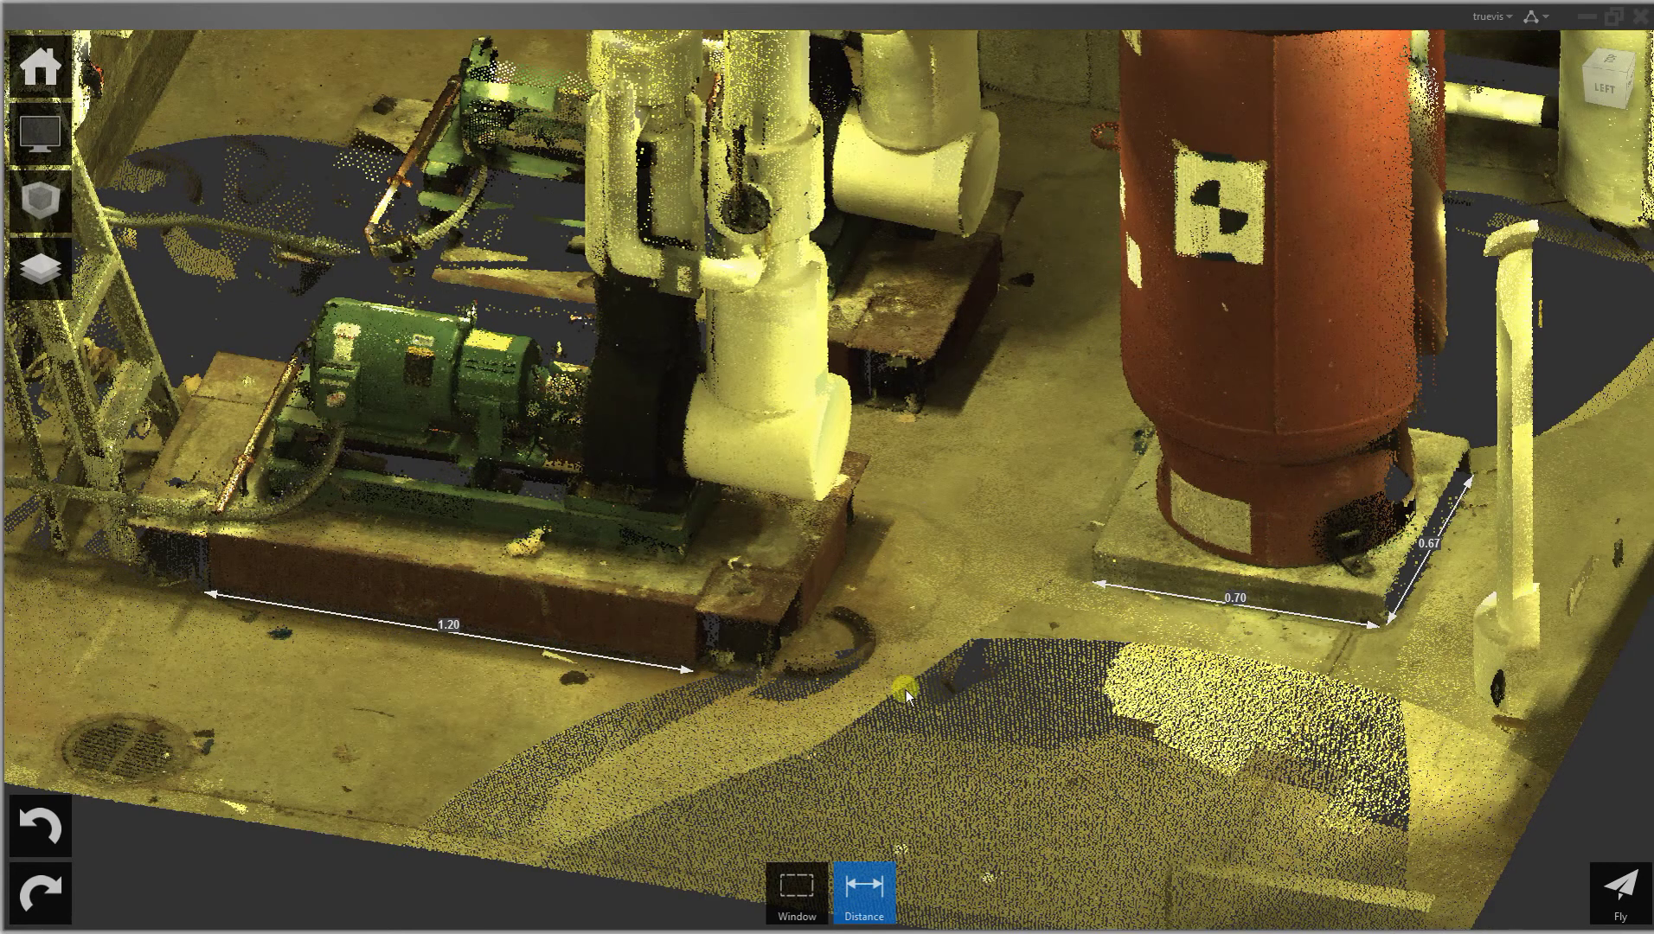
Delete the distance measurement on the green pump's base and both measurements on the red tank's concrete base.
key(Escape)
click(458, 628)
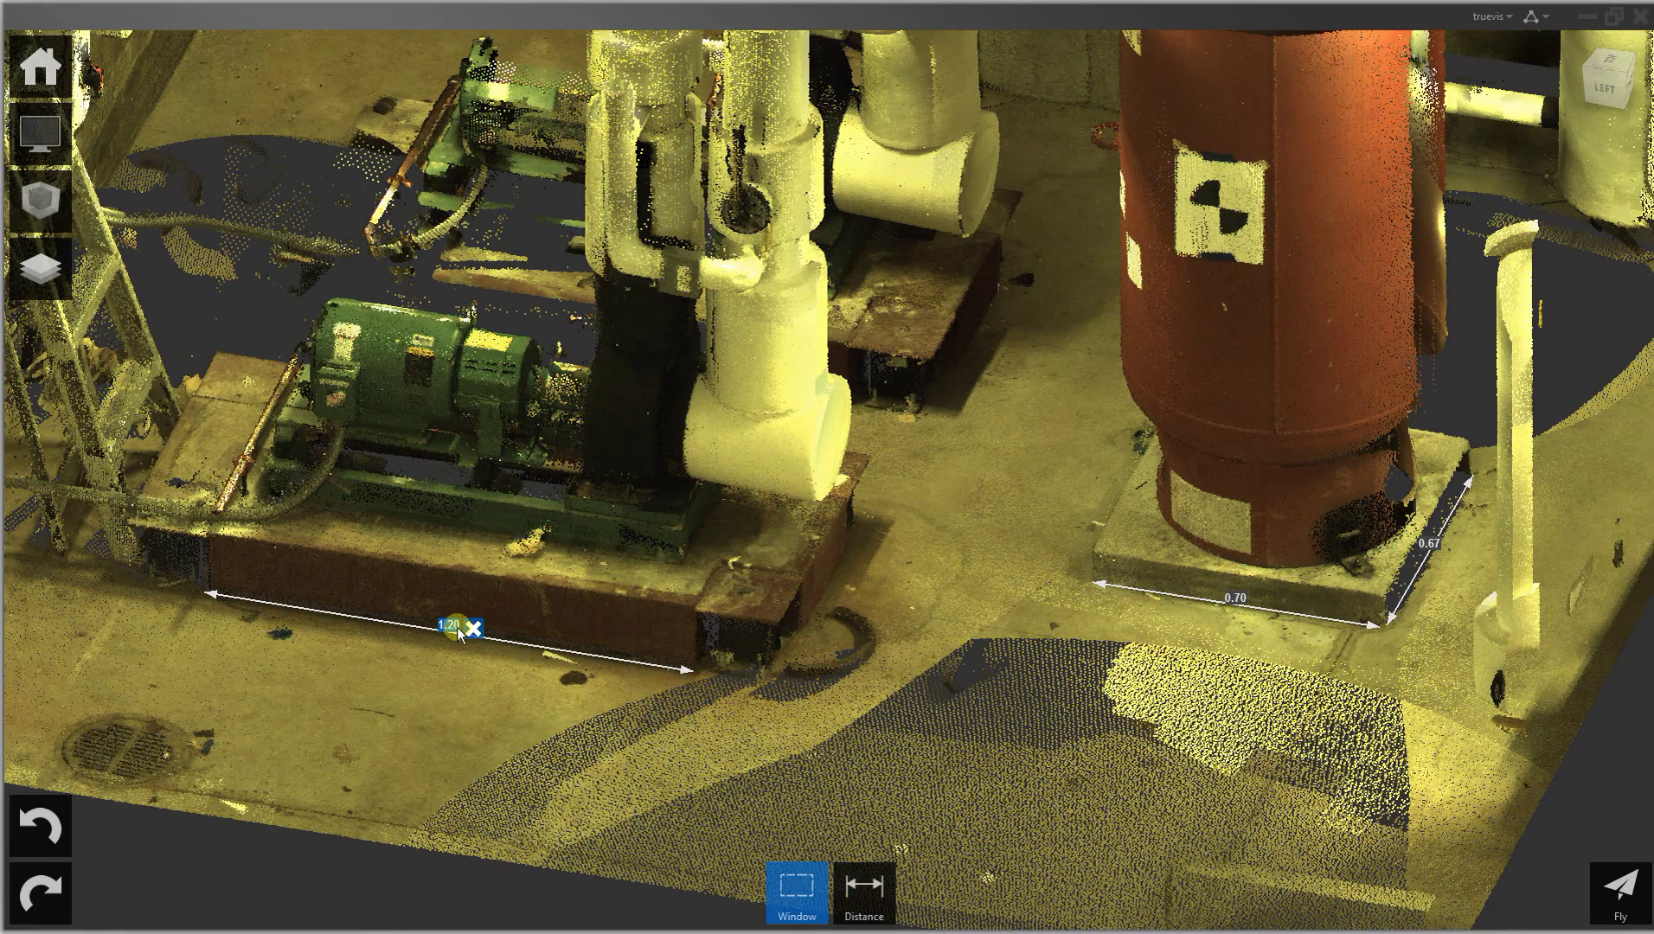
click(475, 629)
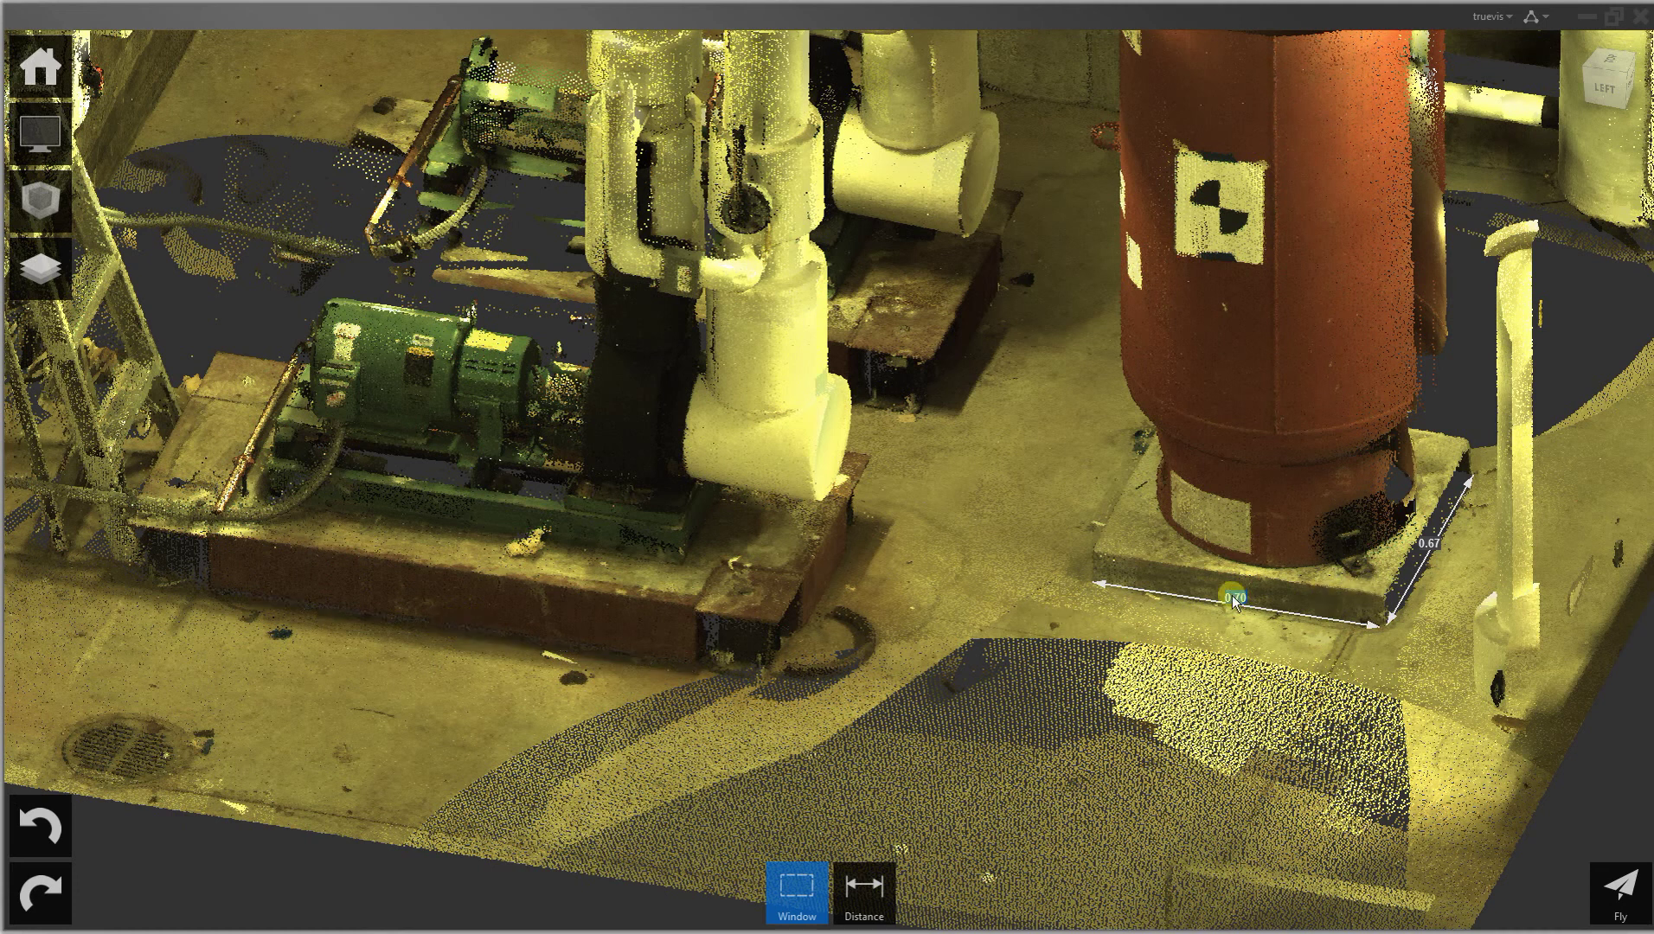
click(1263, 599)
click(1452, 547)
Examine the cropped corner with the red tank and green pumps from several angles and distances.
scroll(1080, 645, up, 3)
scroll(1080, 645, down, 3)
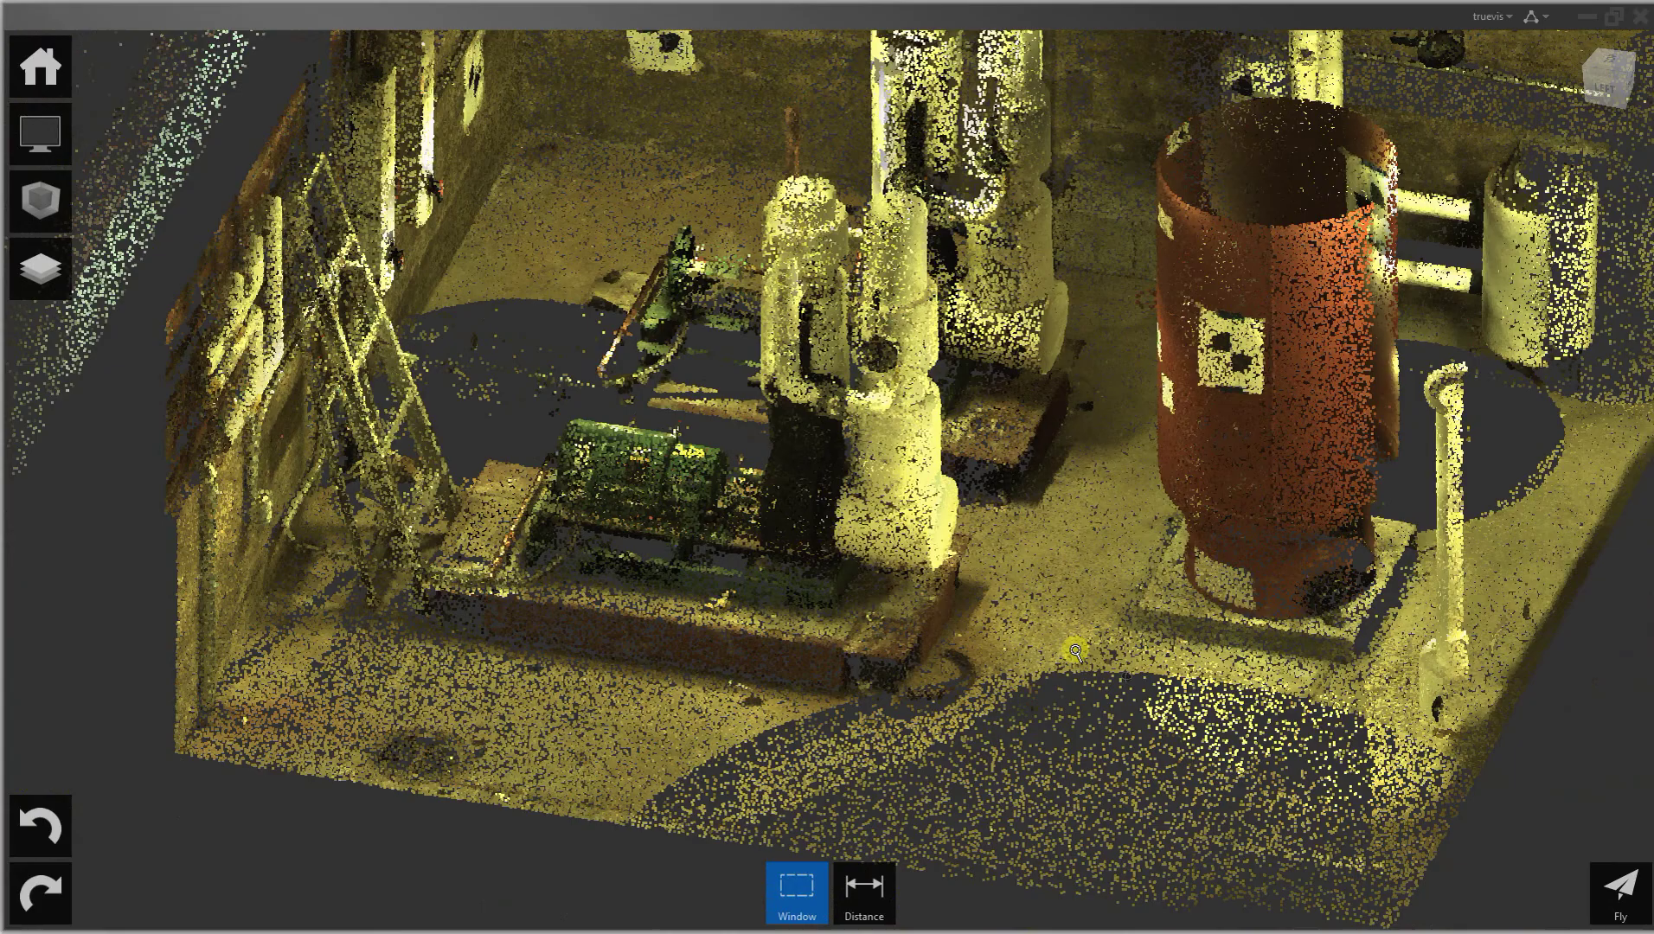
scroll(1229, 702, up, 1)
drag(1229, 701, 1314, 676)
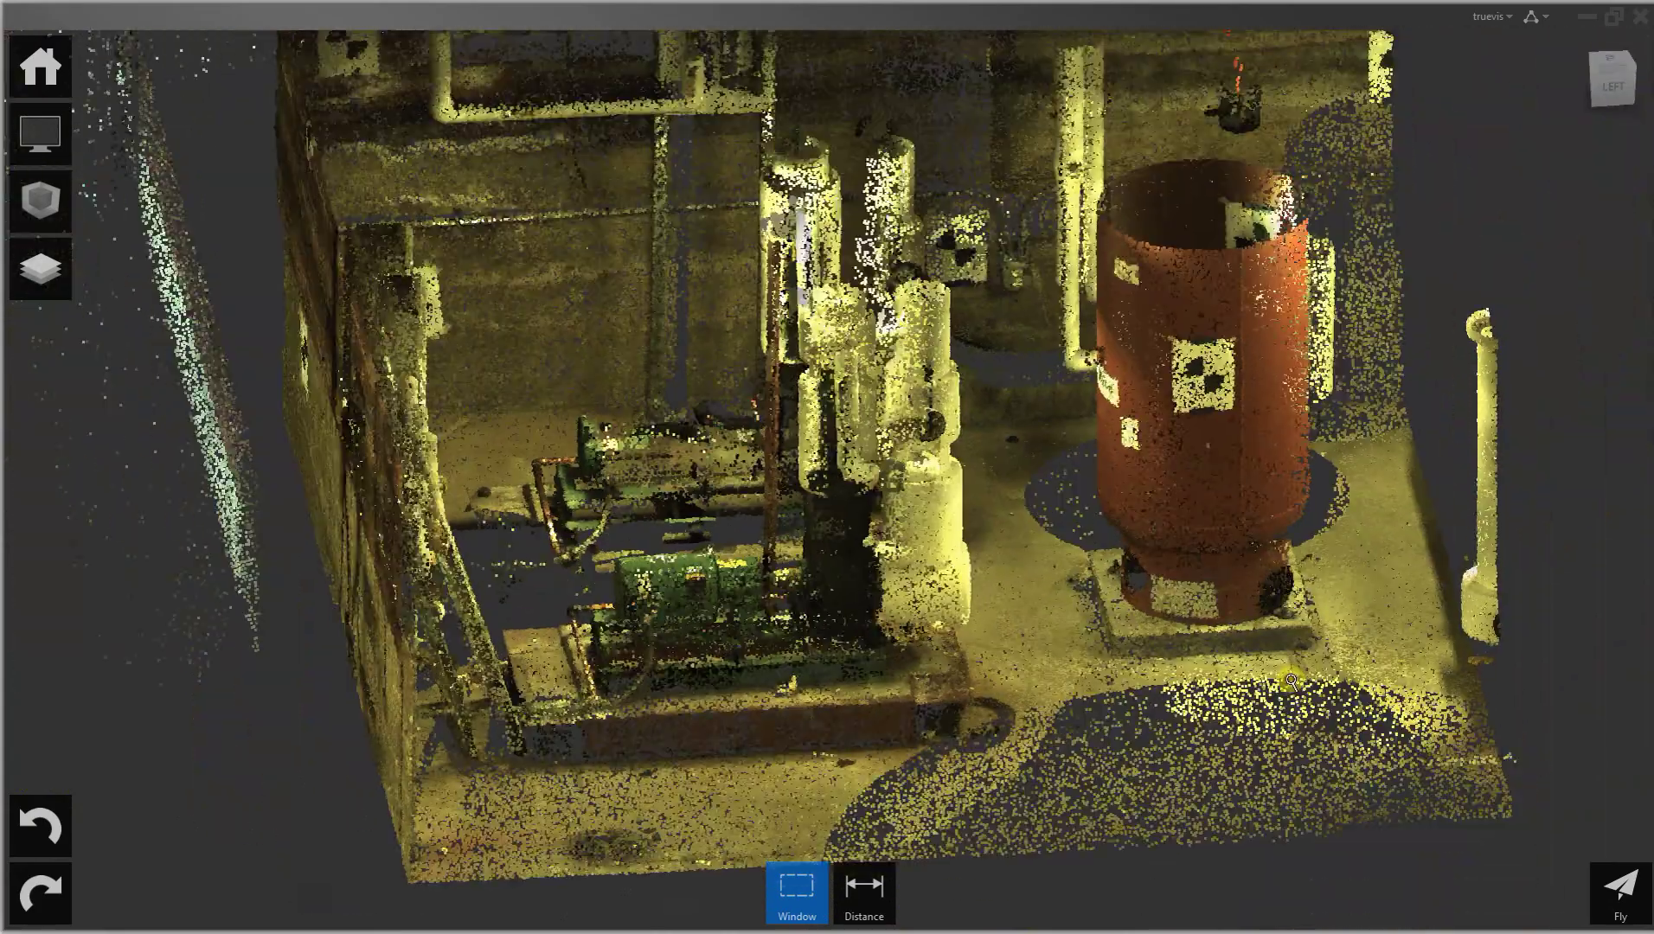
middle_drag(1288, 682, 1068, 700)
scroll(1068, 701, up, 3)
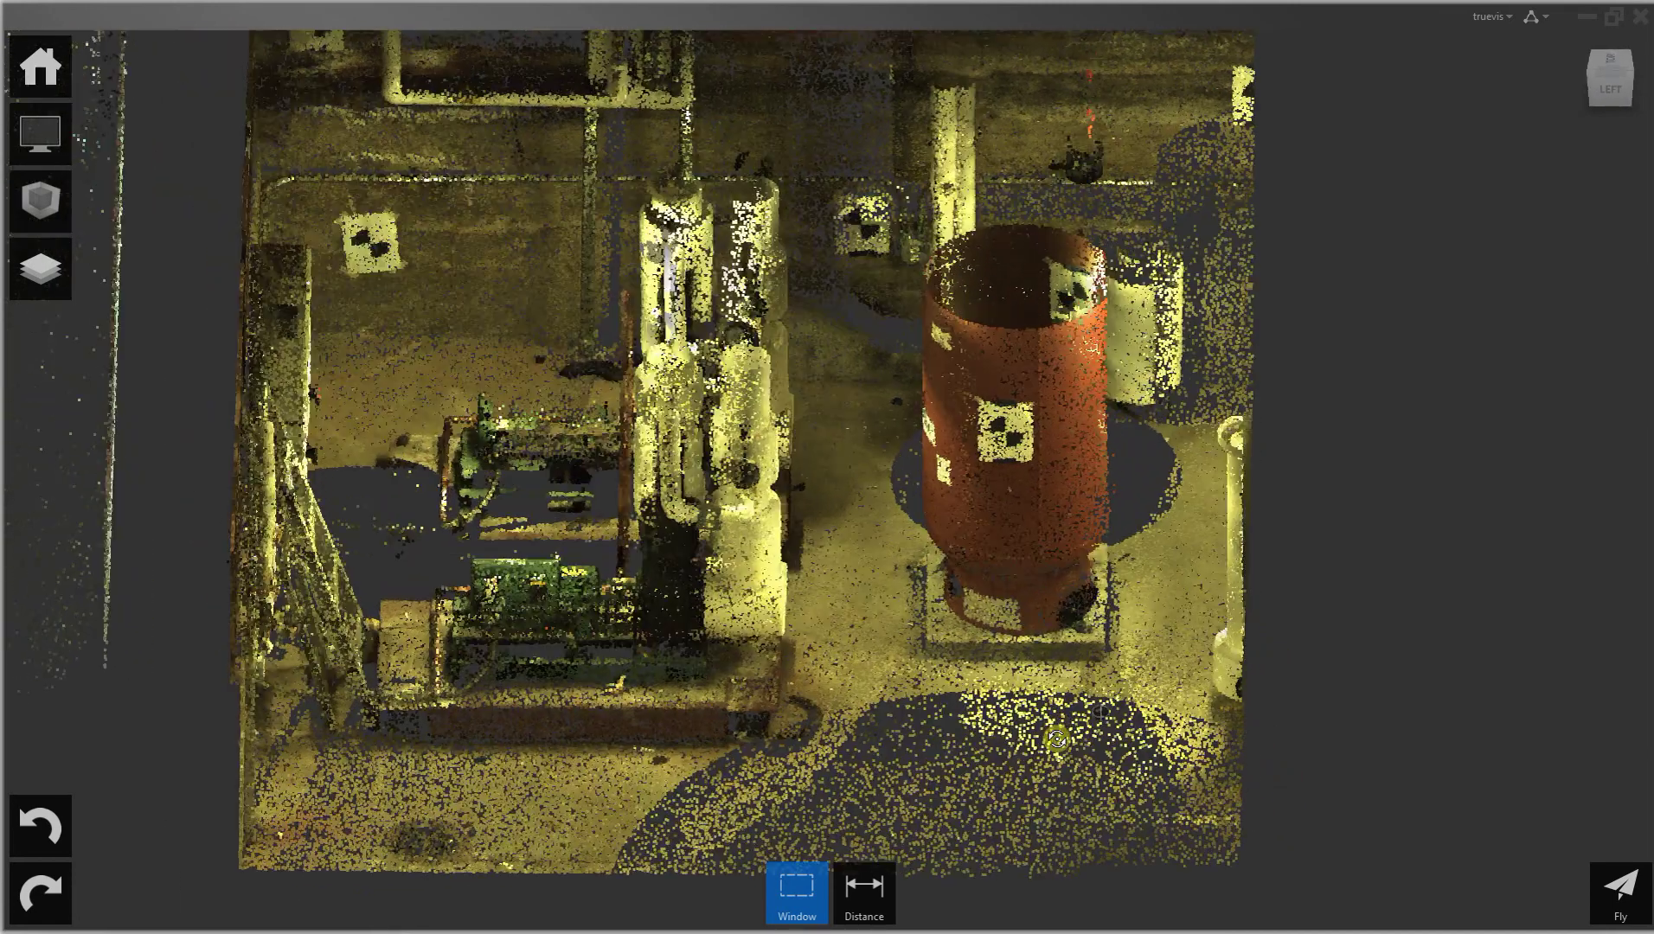
middle_drag(1062, 733, 1075, 748)
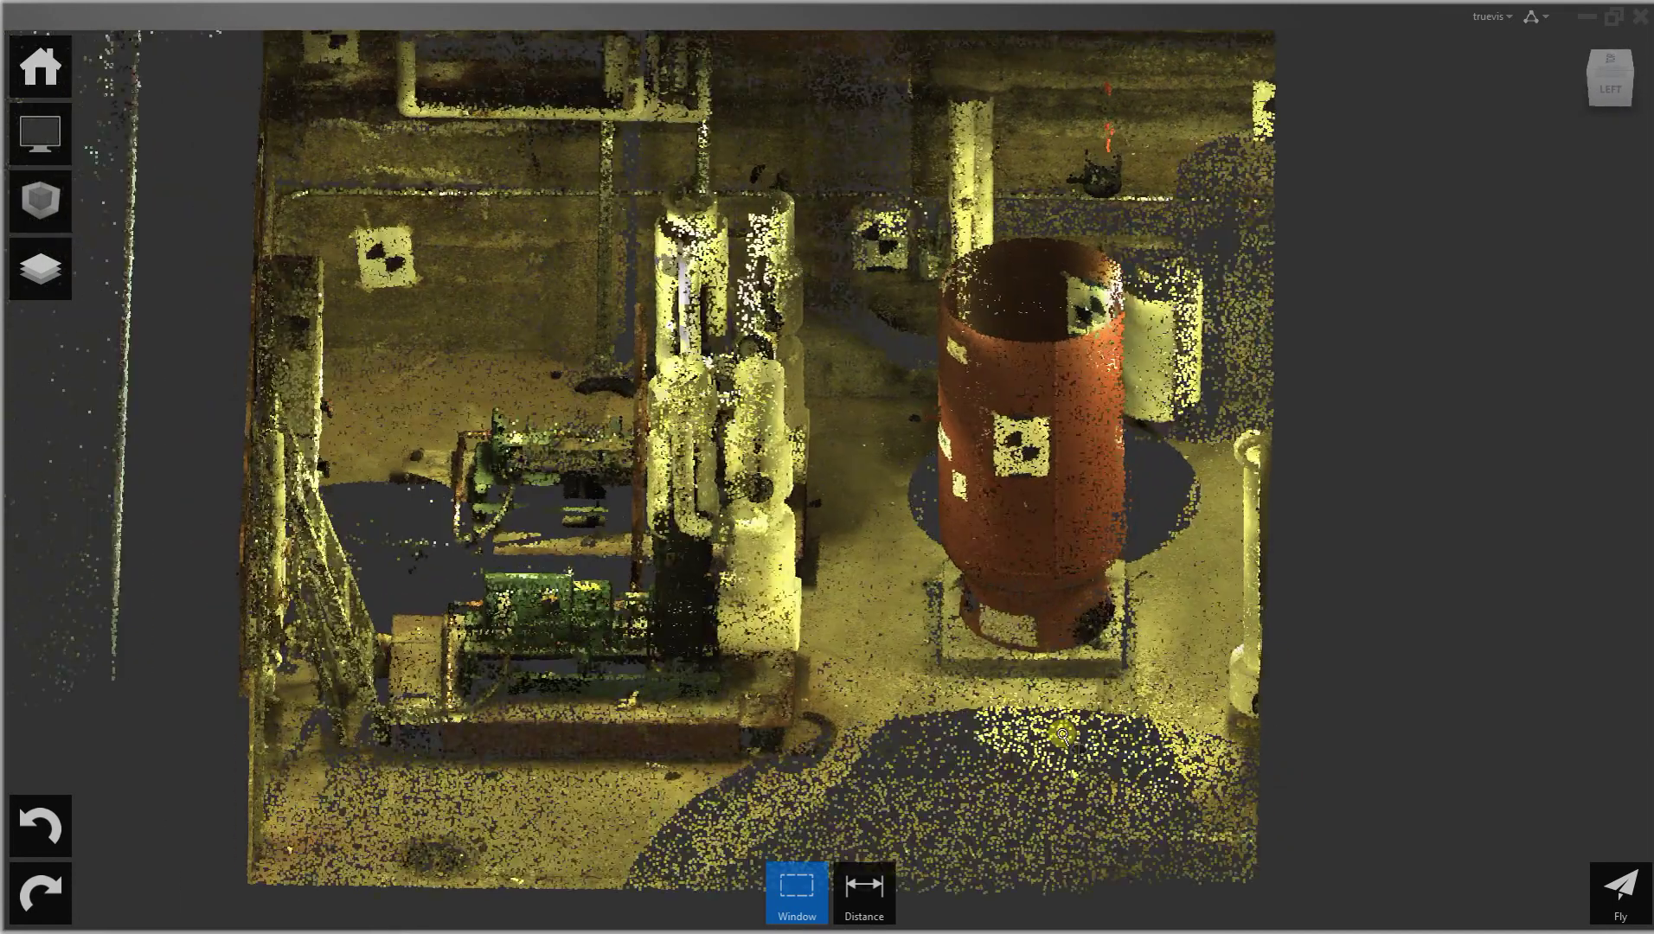
scroll(1063, 726, down, 1)
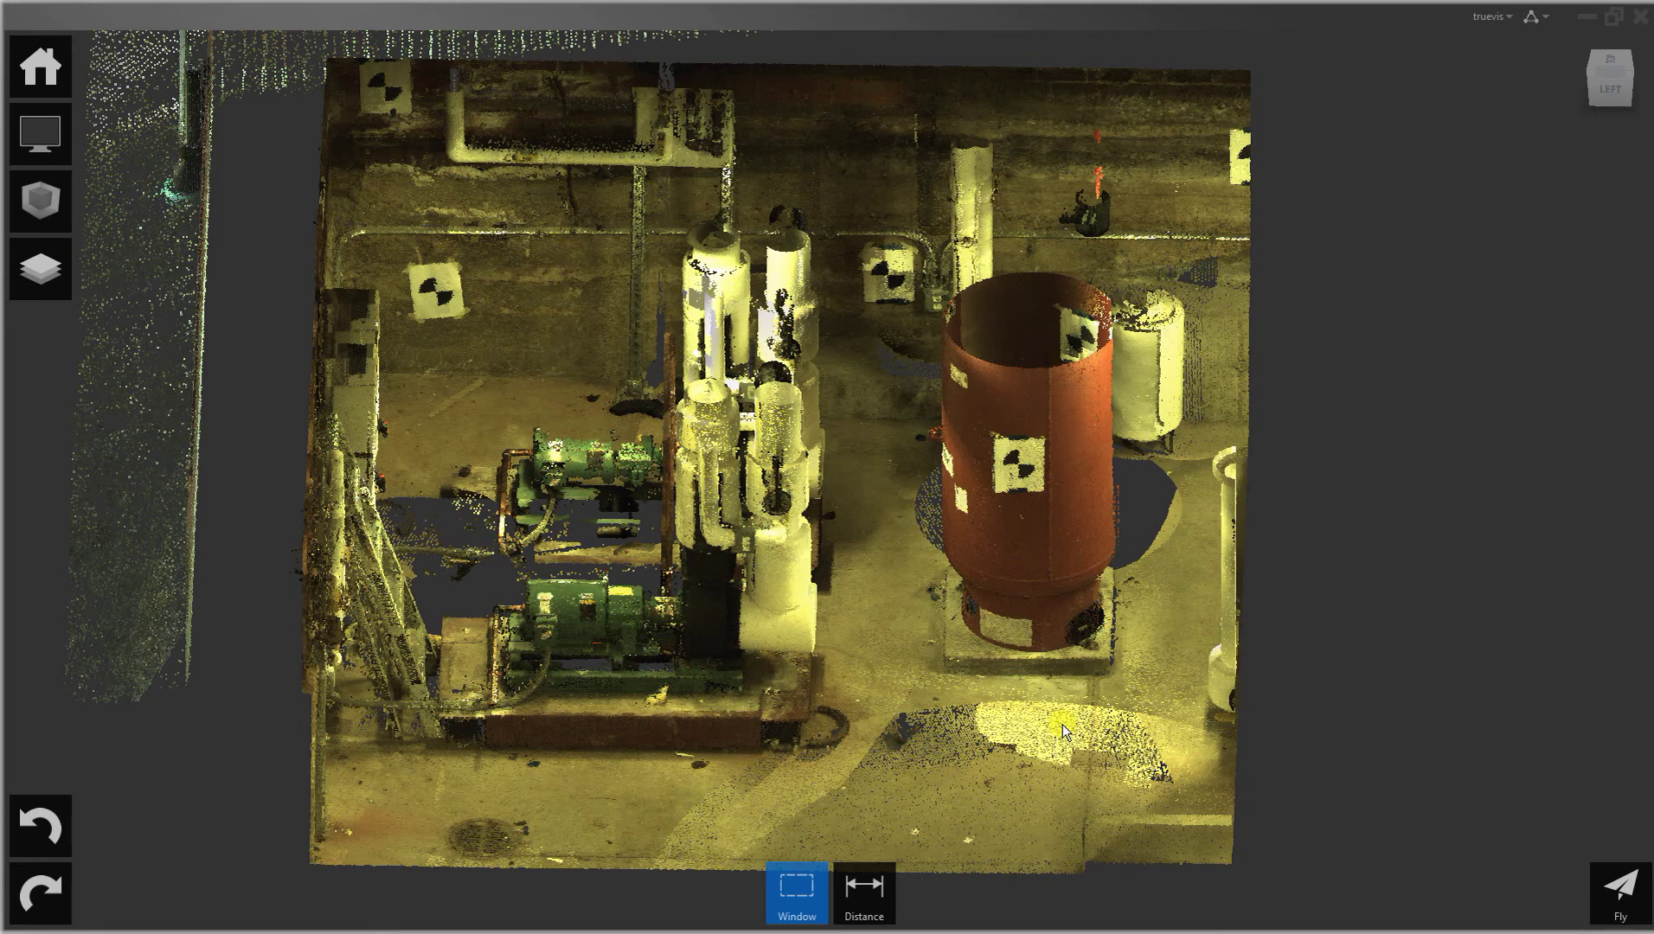
drag(1062, 723, 939, 748)
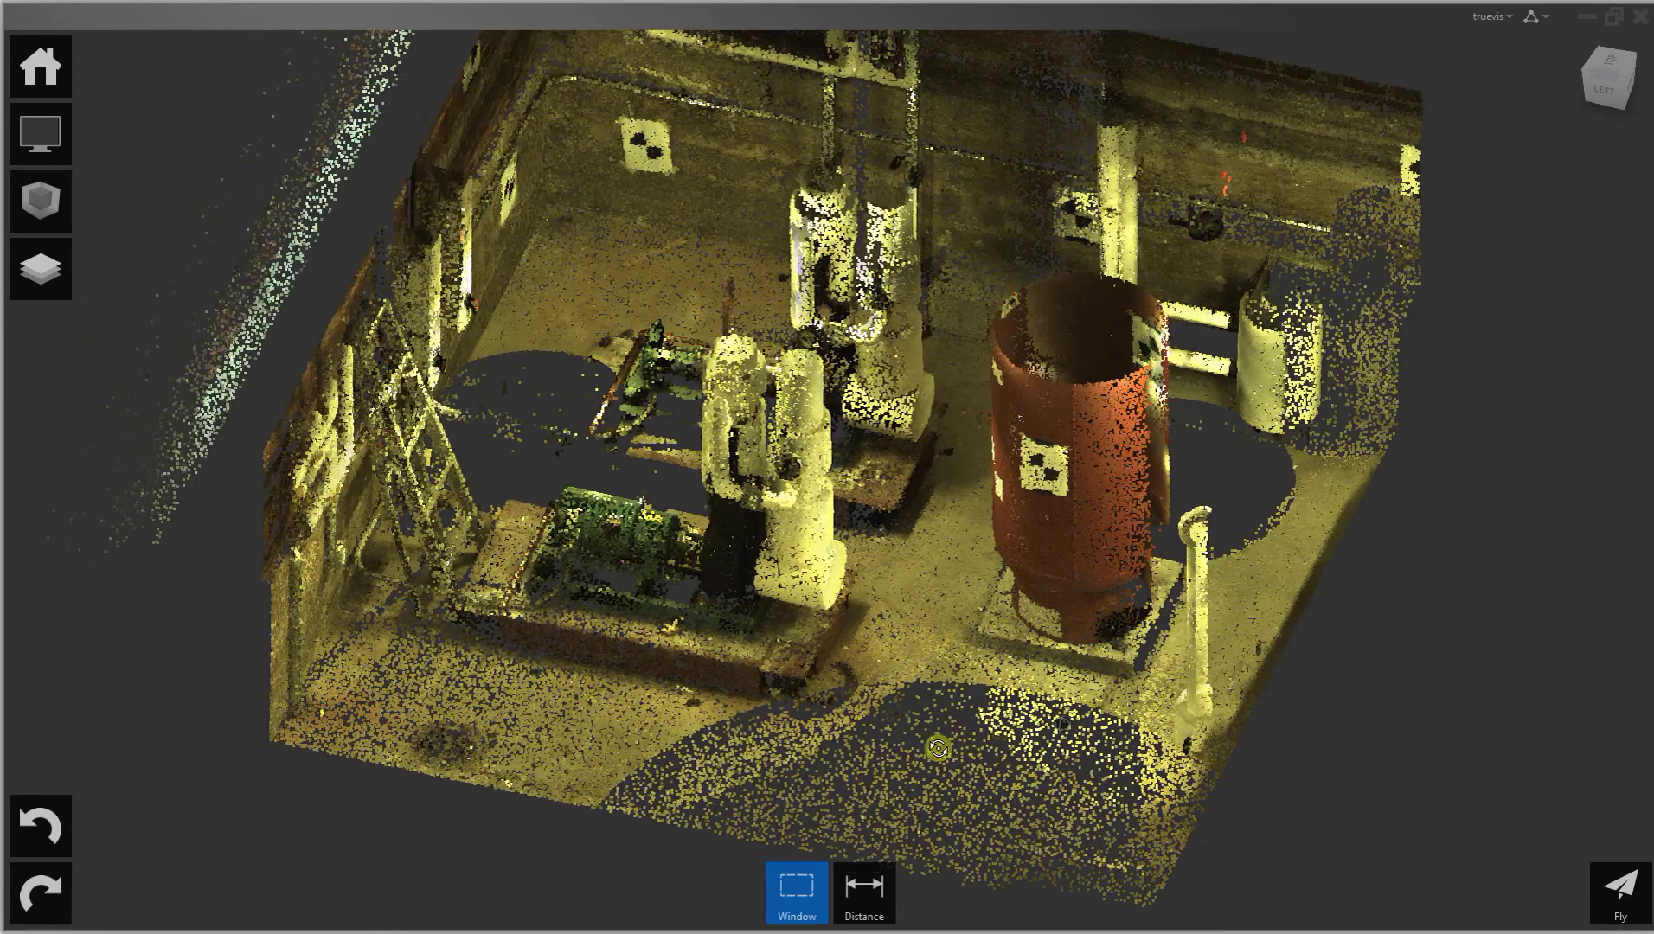
middle_drag(945, 664, 822, 694)
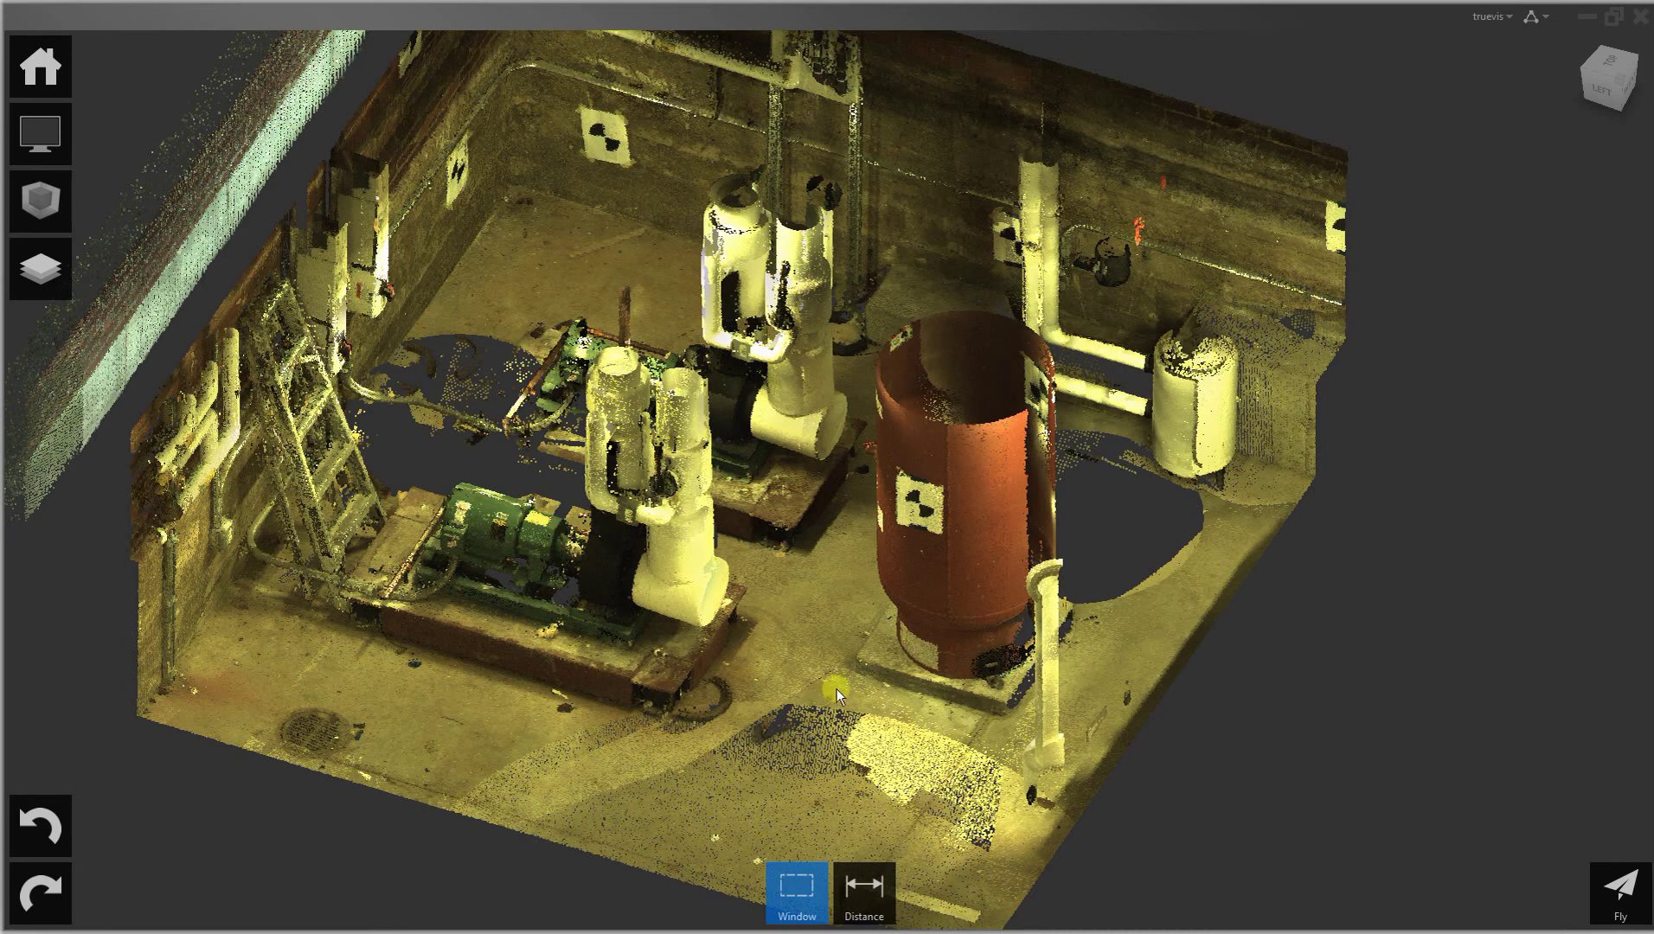
scroll(857, 670, up, 3)
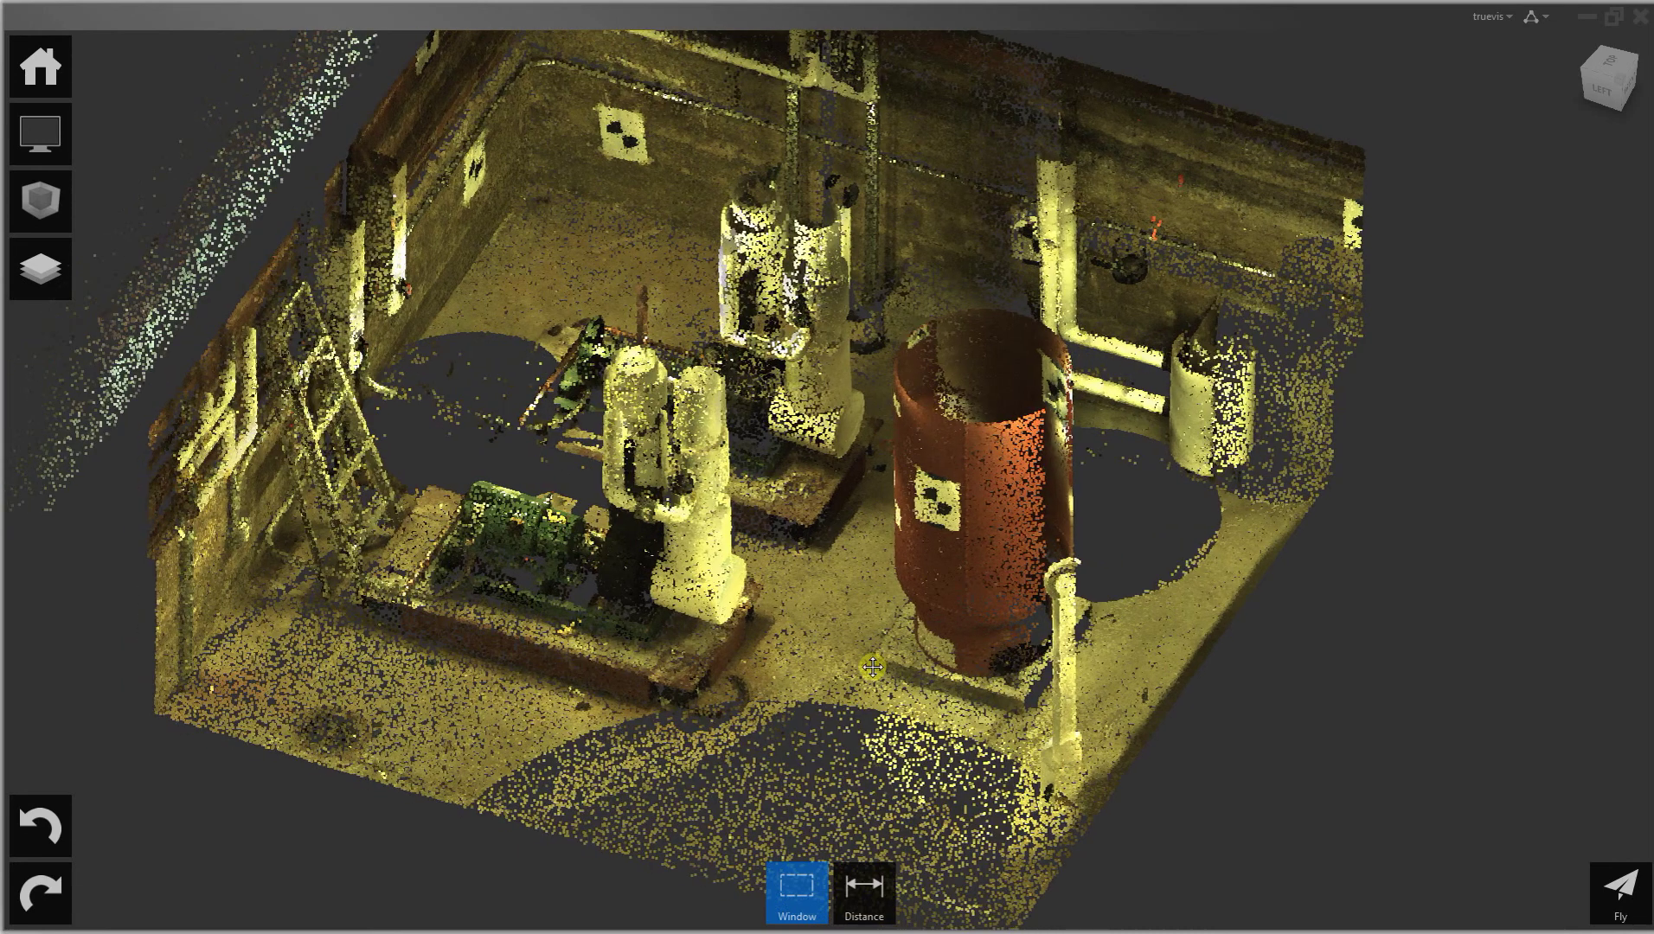
scroll(1030, 737, down, 3)
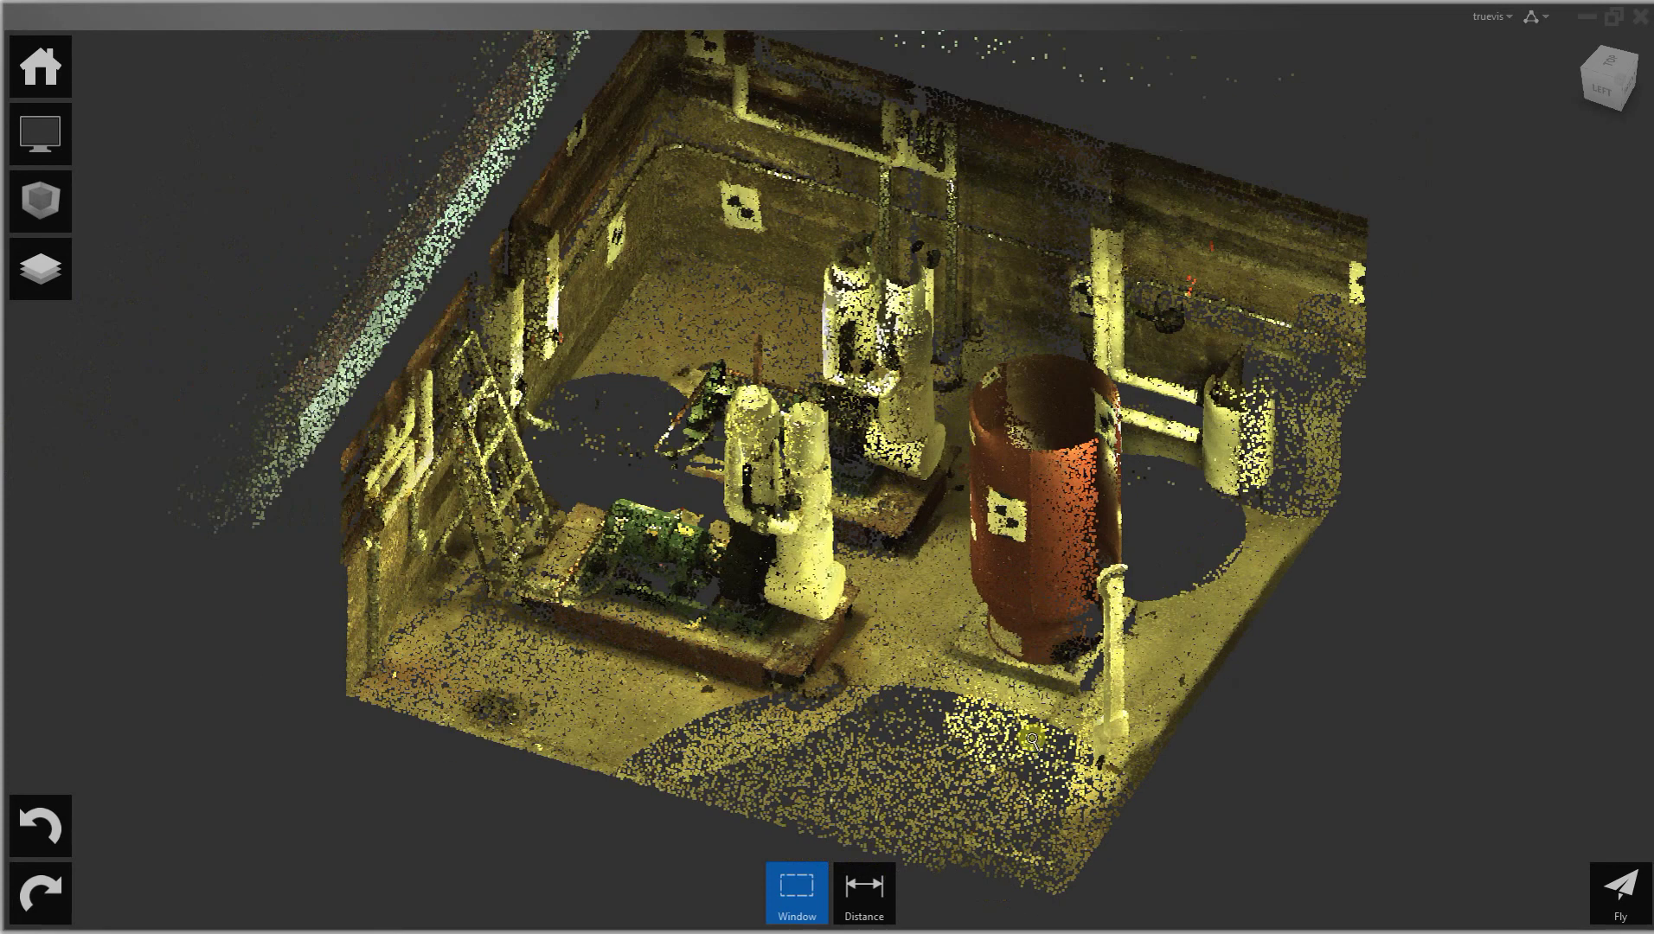
mouse_move(1258, 768)
middle_down()
mouse_move(1066, 763)
mouse_move(1192, 708)
middle_up()
scroll(1192, 709, down, 1)
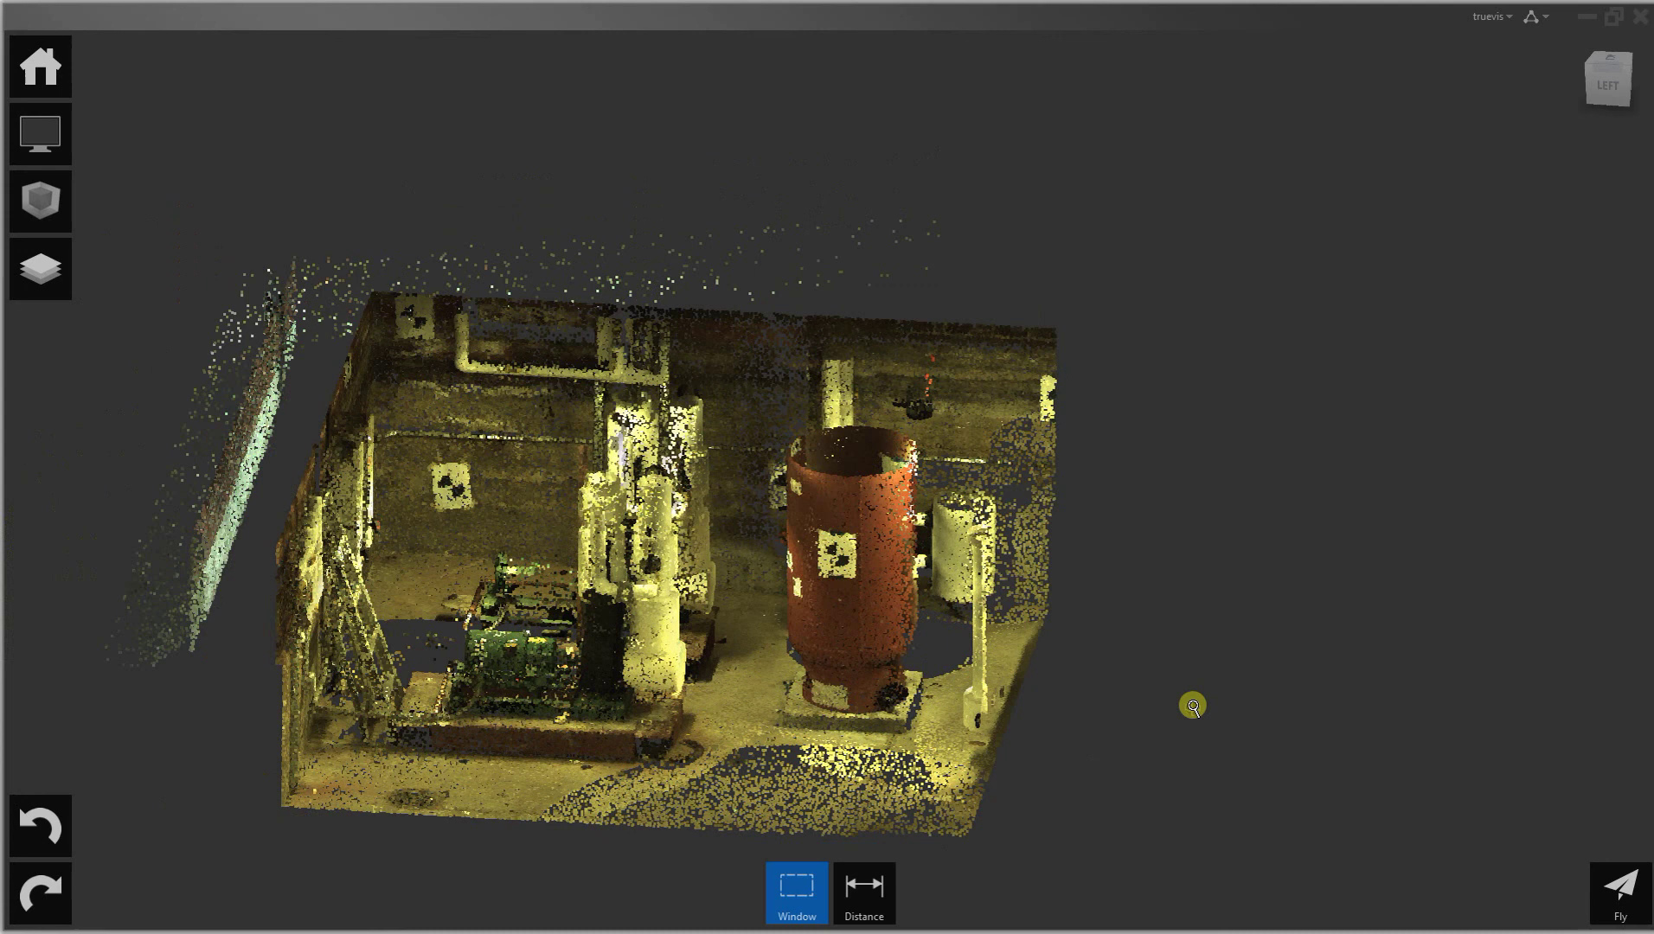
Edit the limit box, raise its top face to include the overhead pipes and the red tank's top, and accept the box.
mouse_move(40, 203)
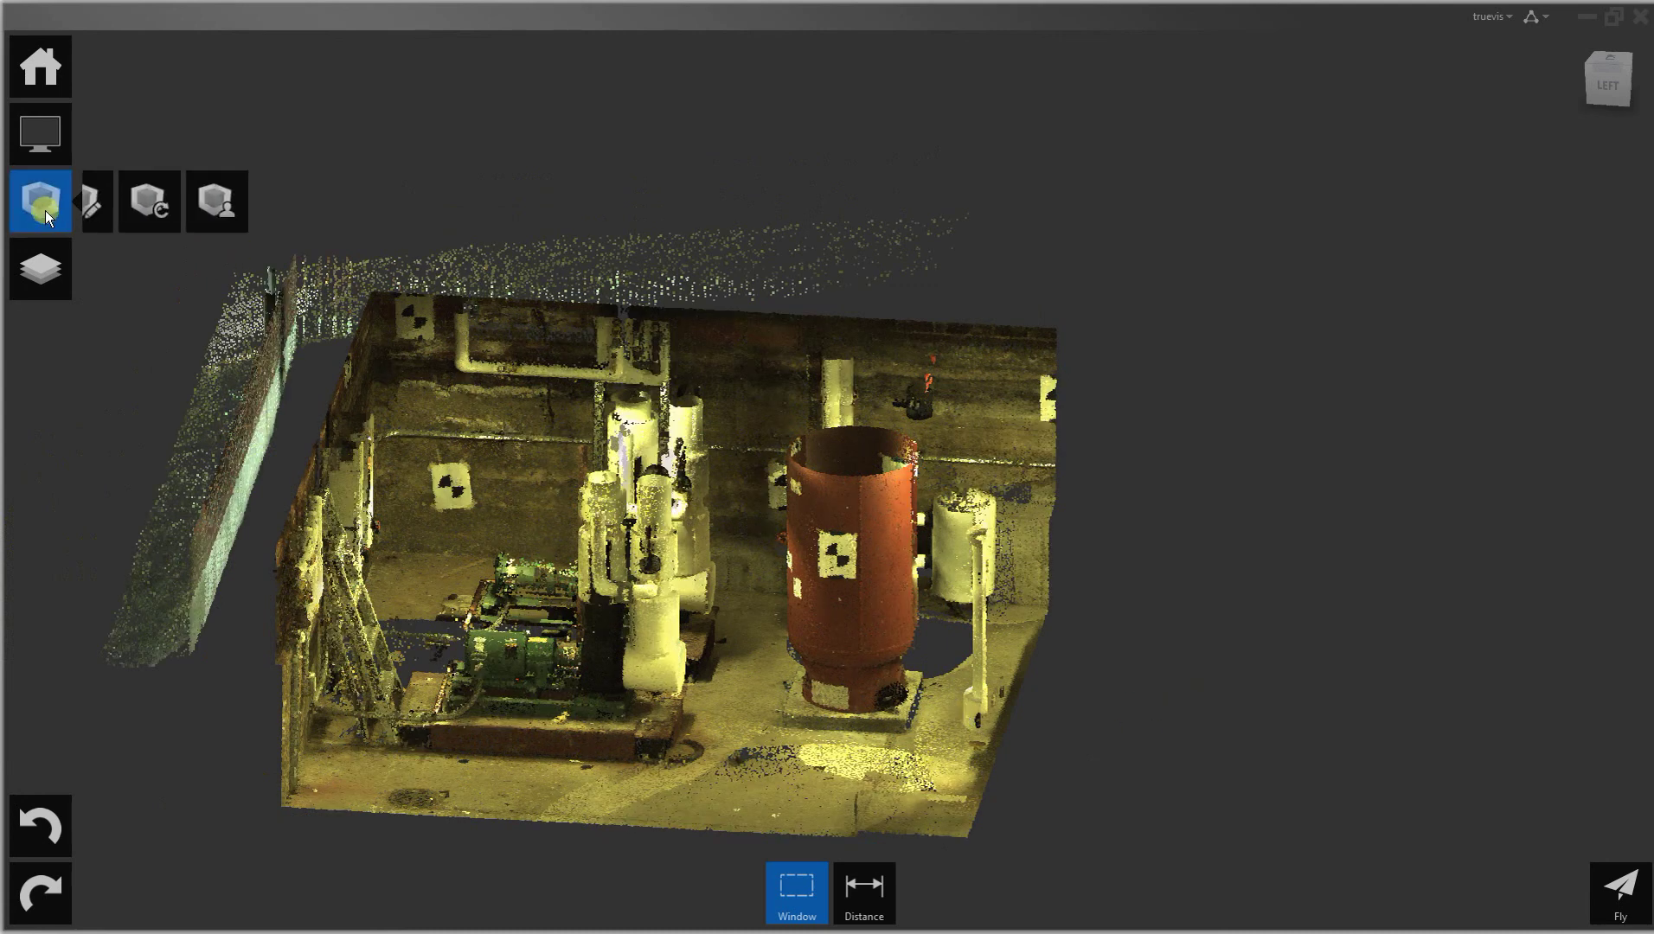
click(117, 203)
scroll(710, 394, up, 1)
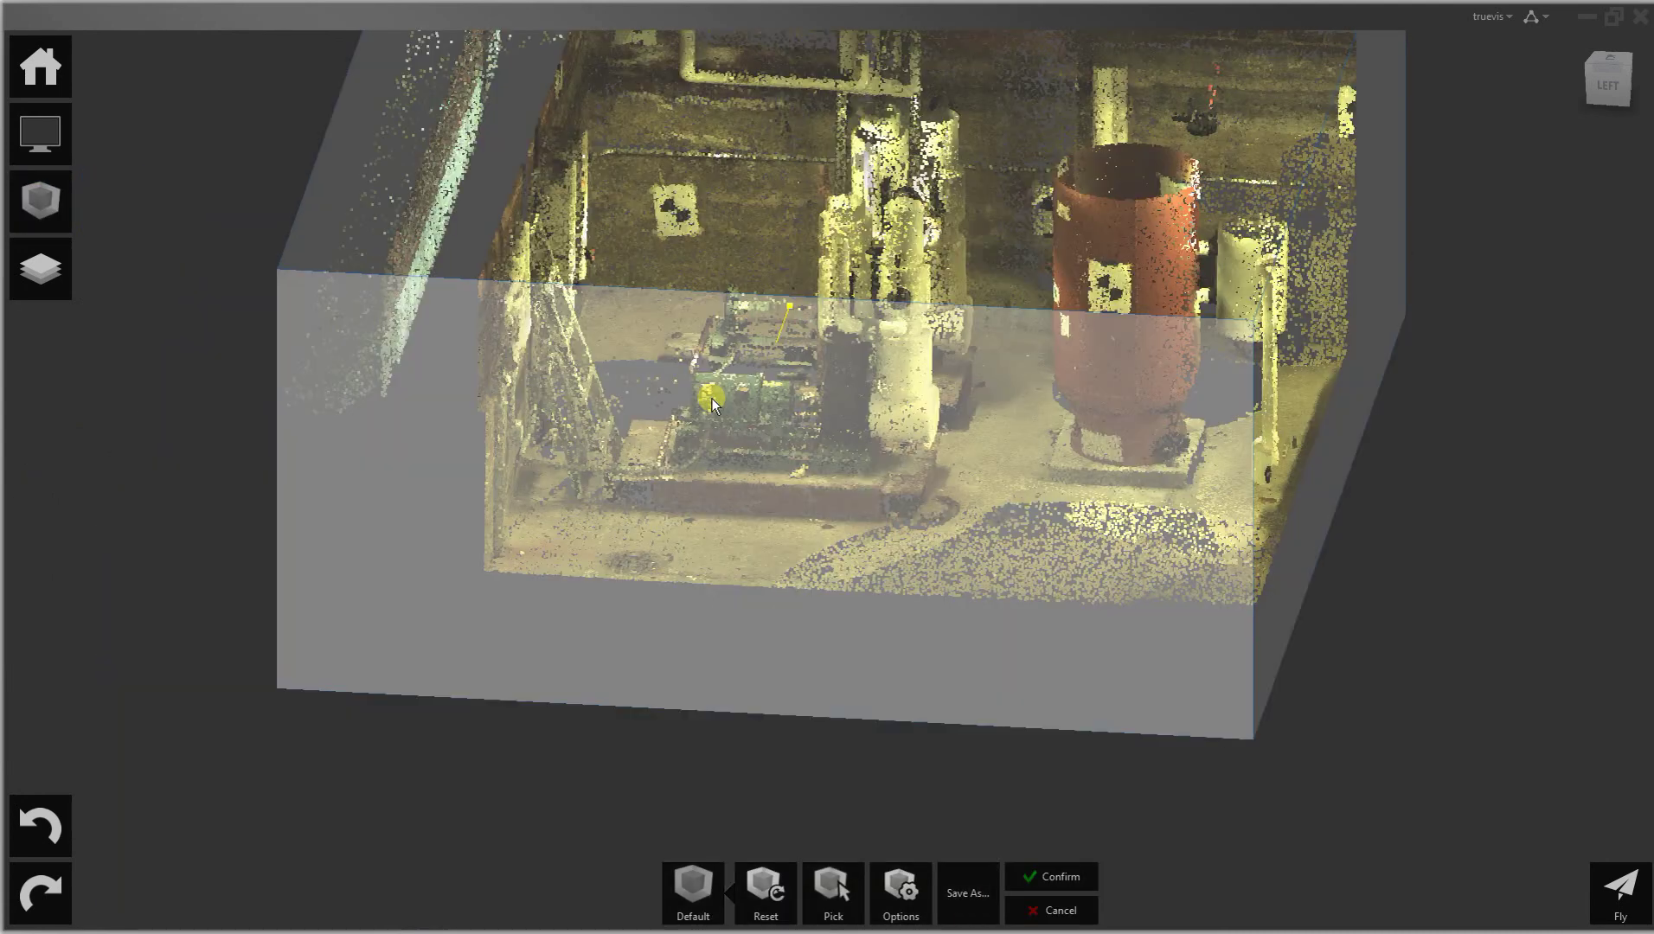
middle_drag(816, 345, 738, 711)
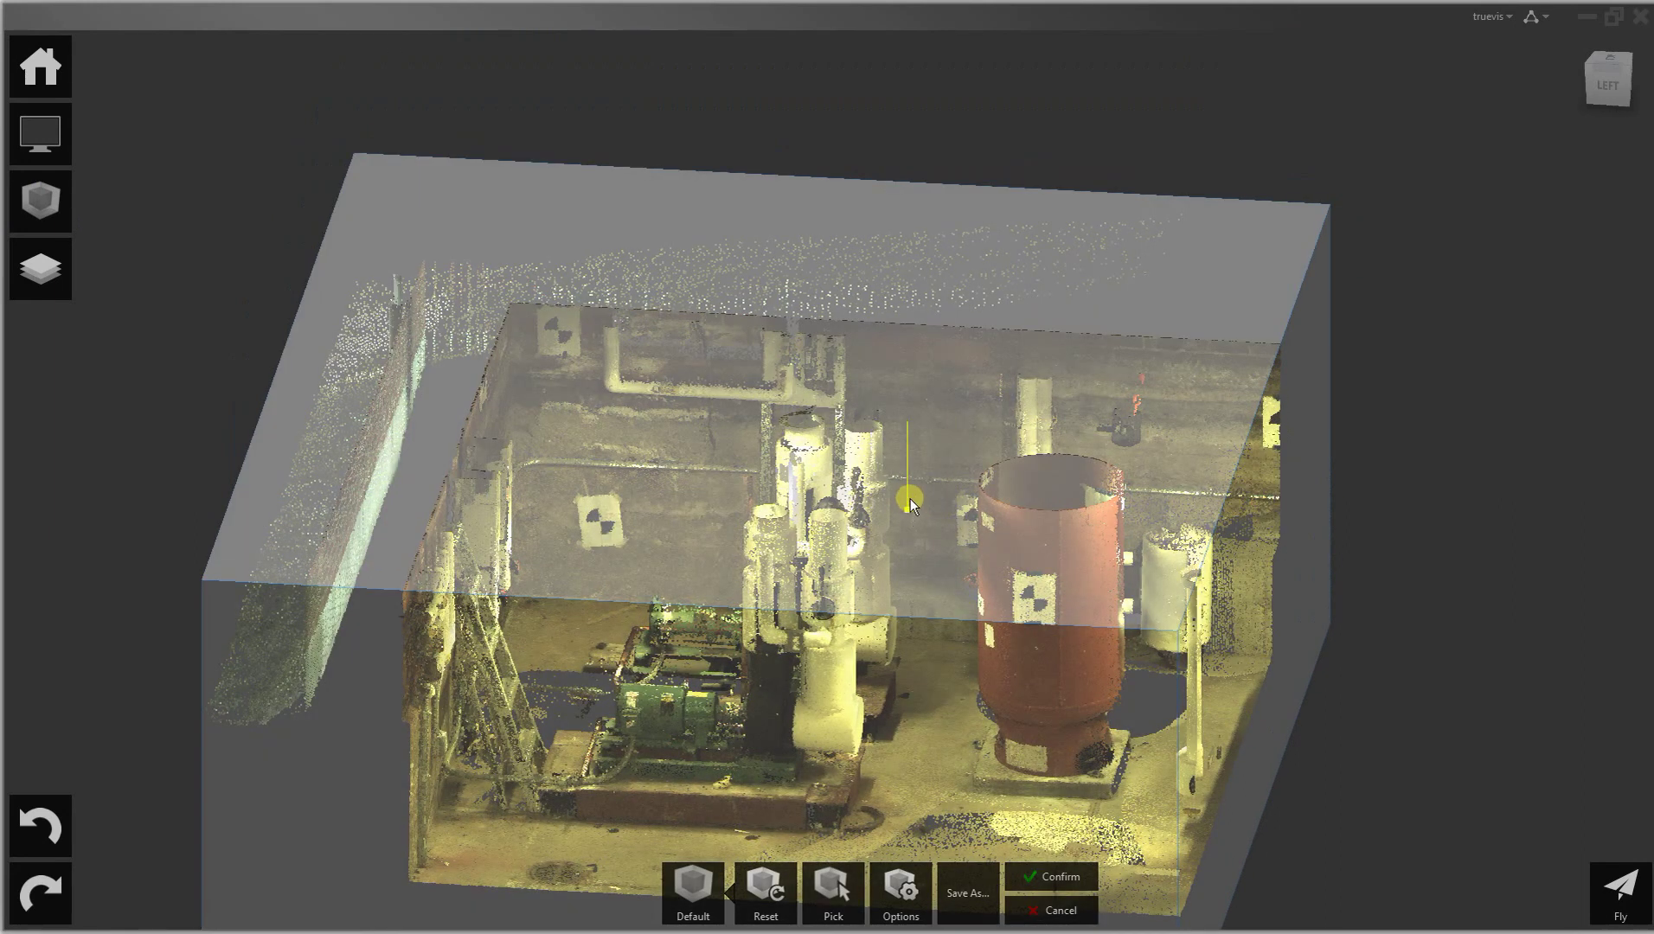
drag(910, 499, 918, 254)
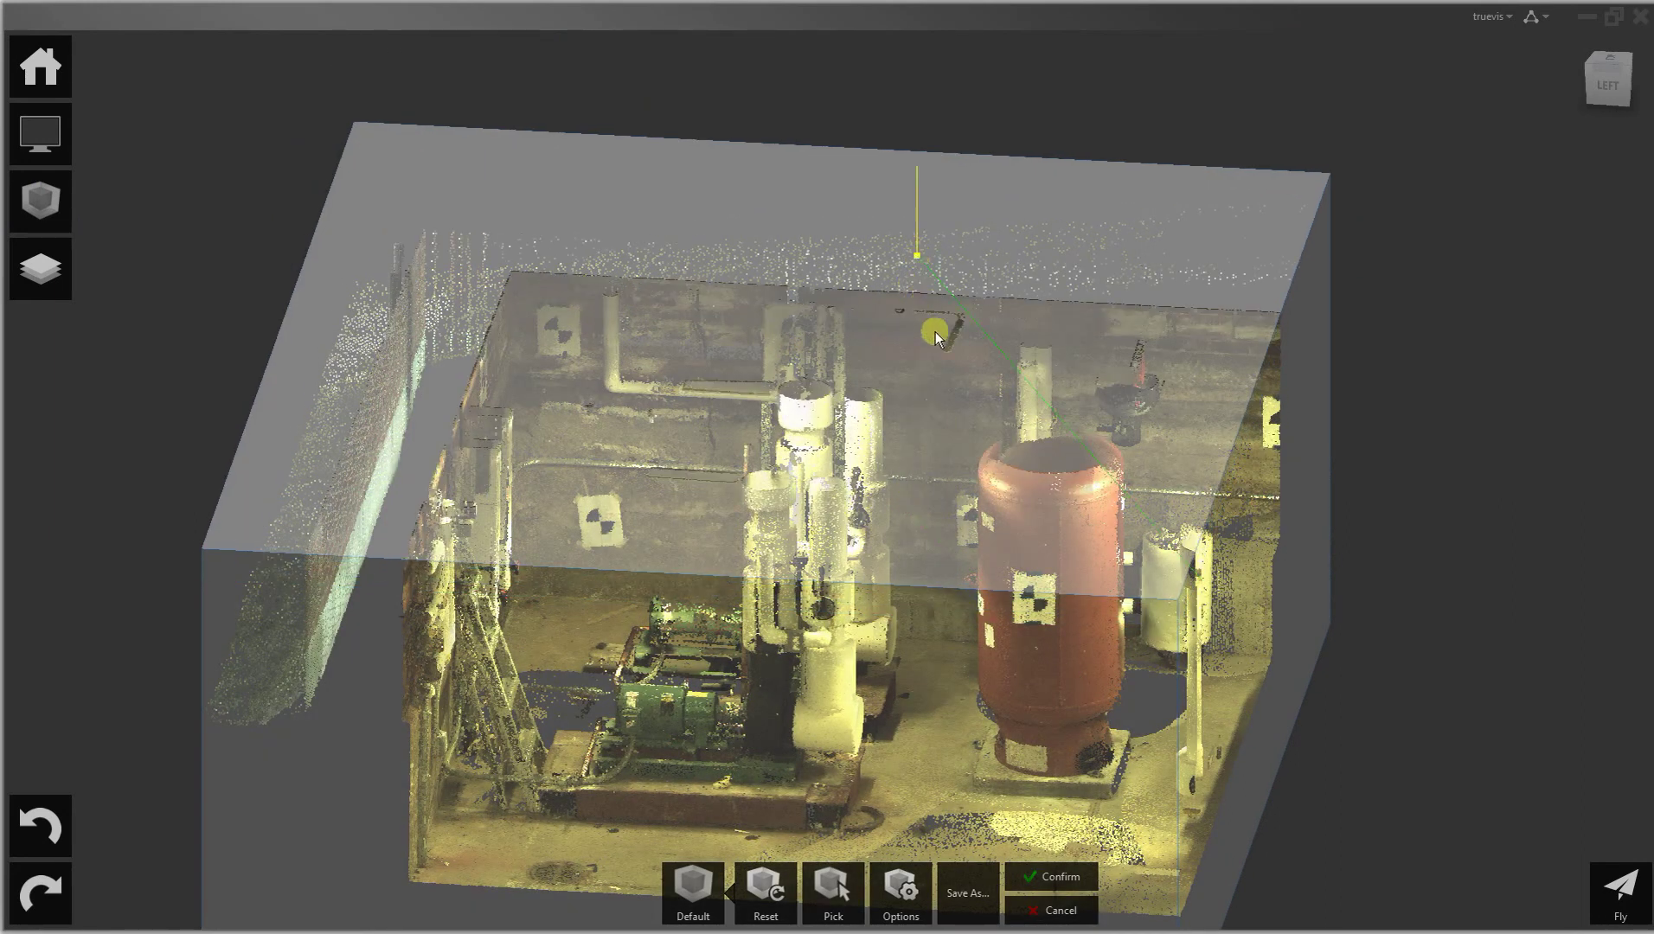
scroll(940, 375, down, 2)
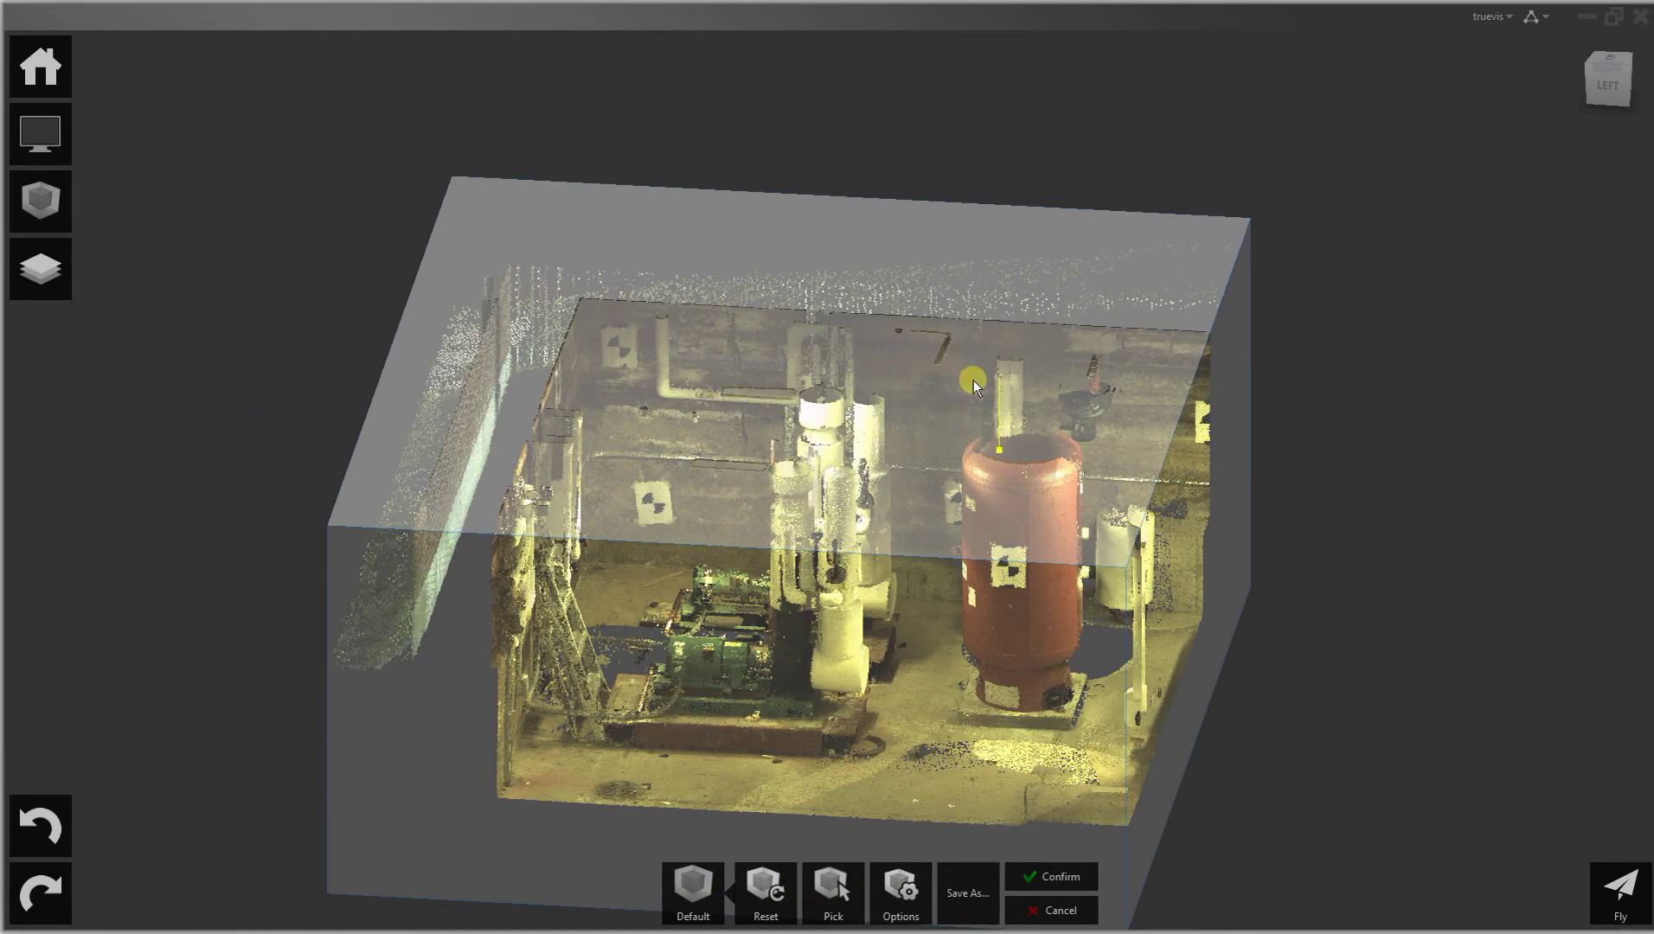
drag(977, 322, 977, 258)
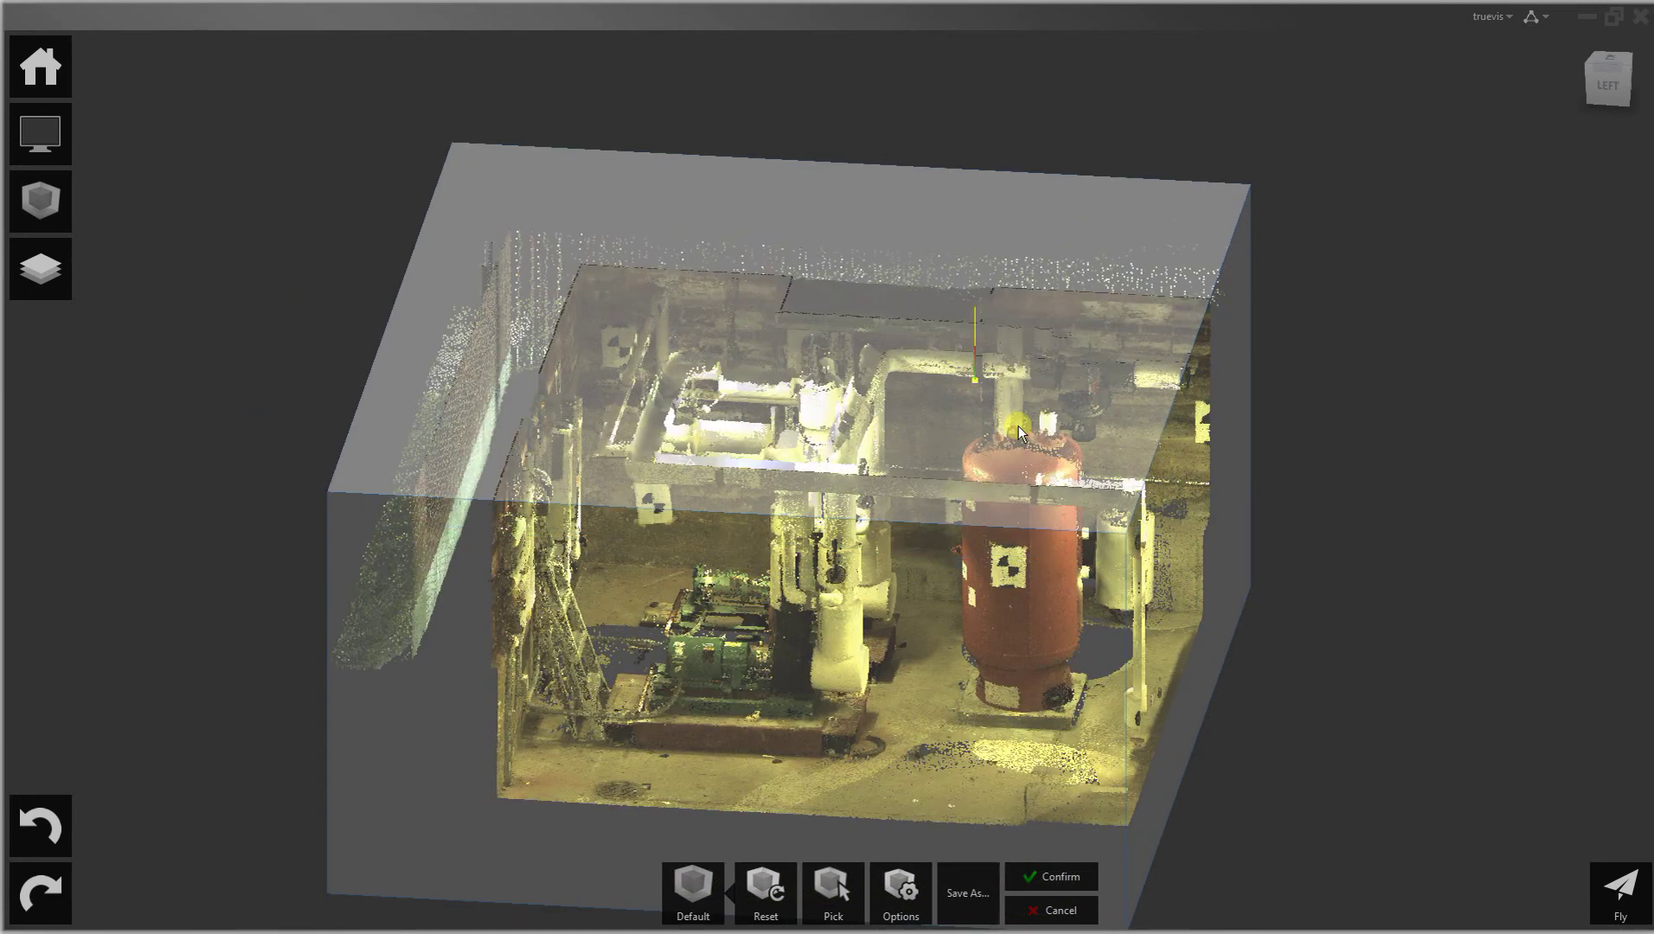
middle_drag(1040, 426, 1110, 402)
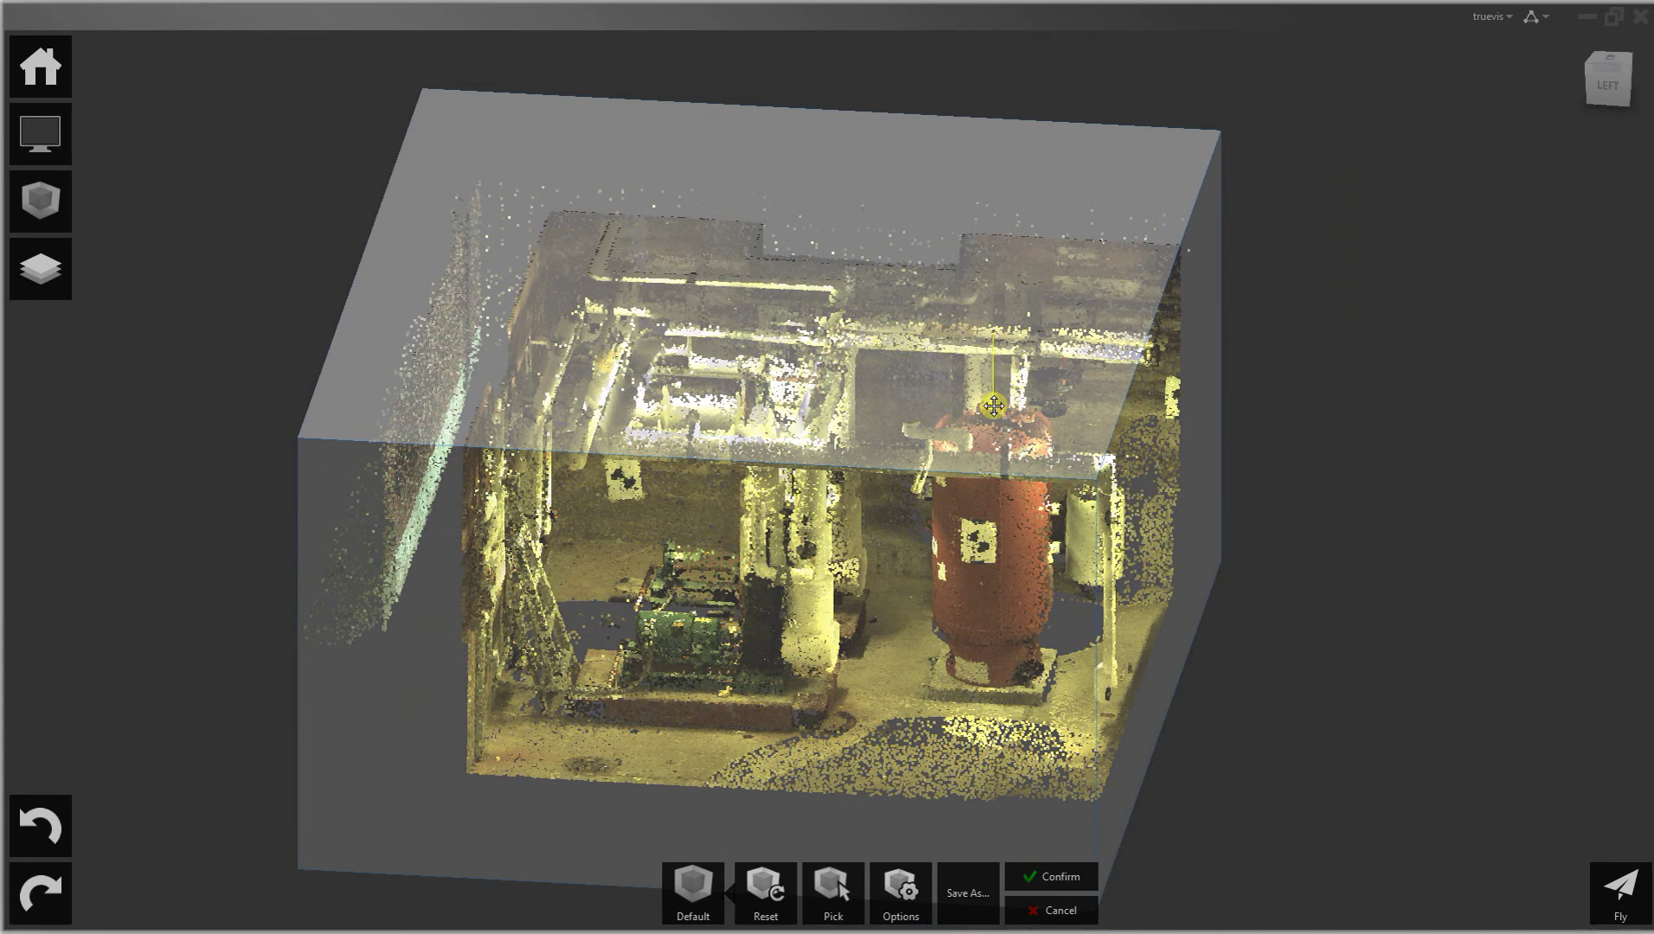
drag(993, 407, 868, 471)
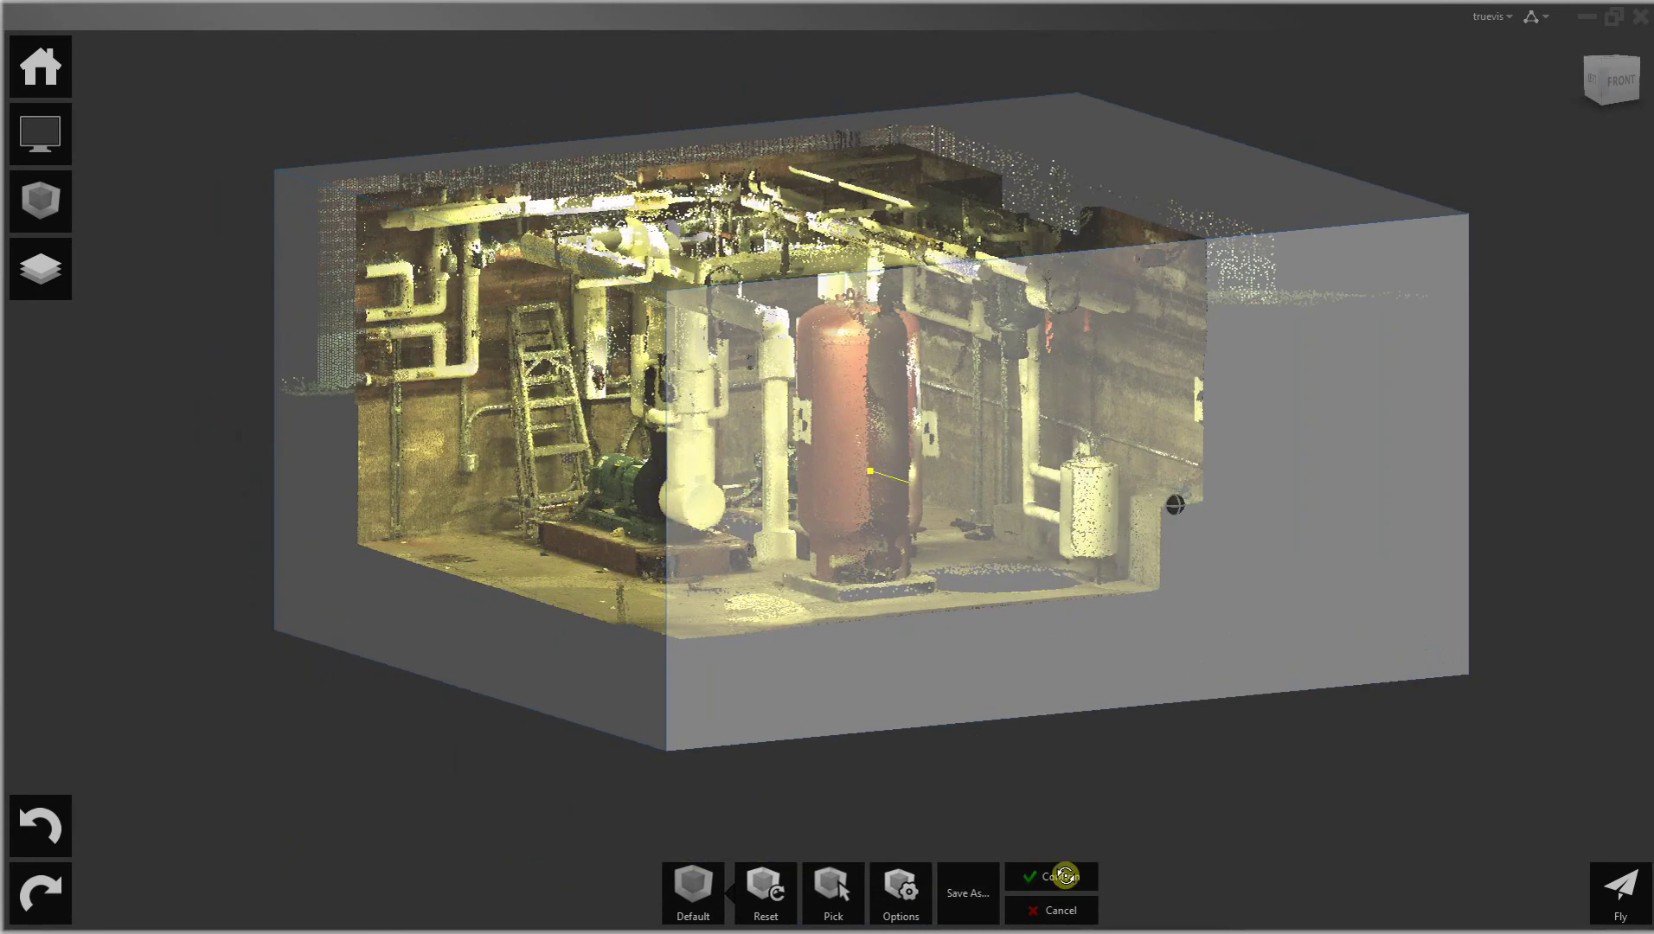
click(1065, 877)
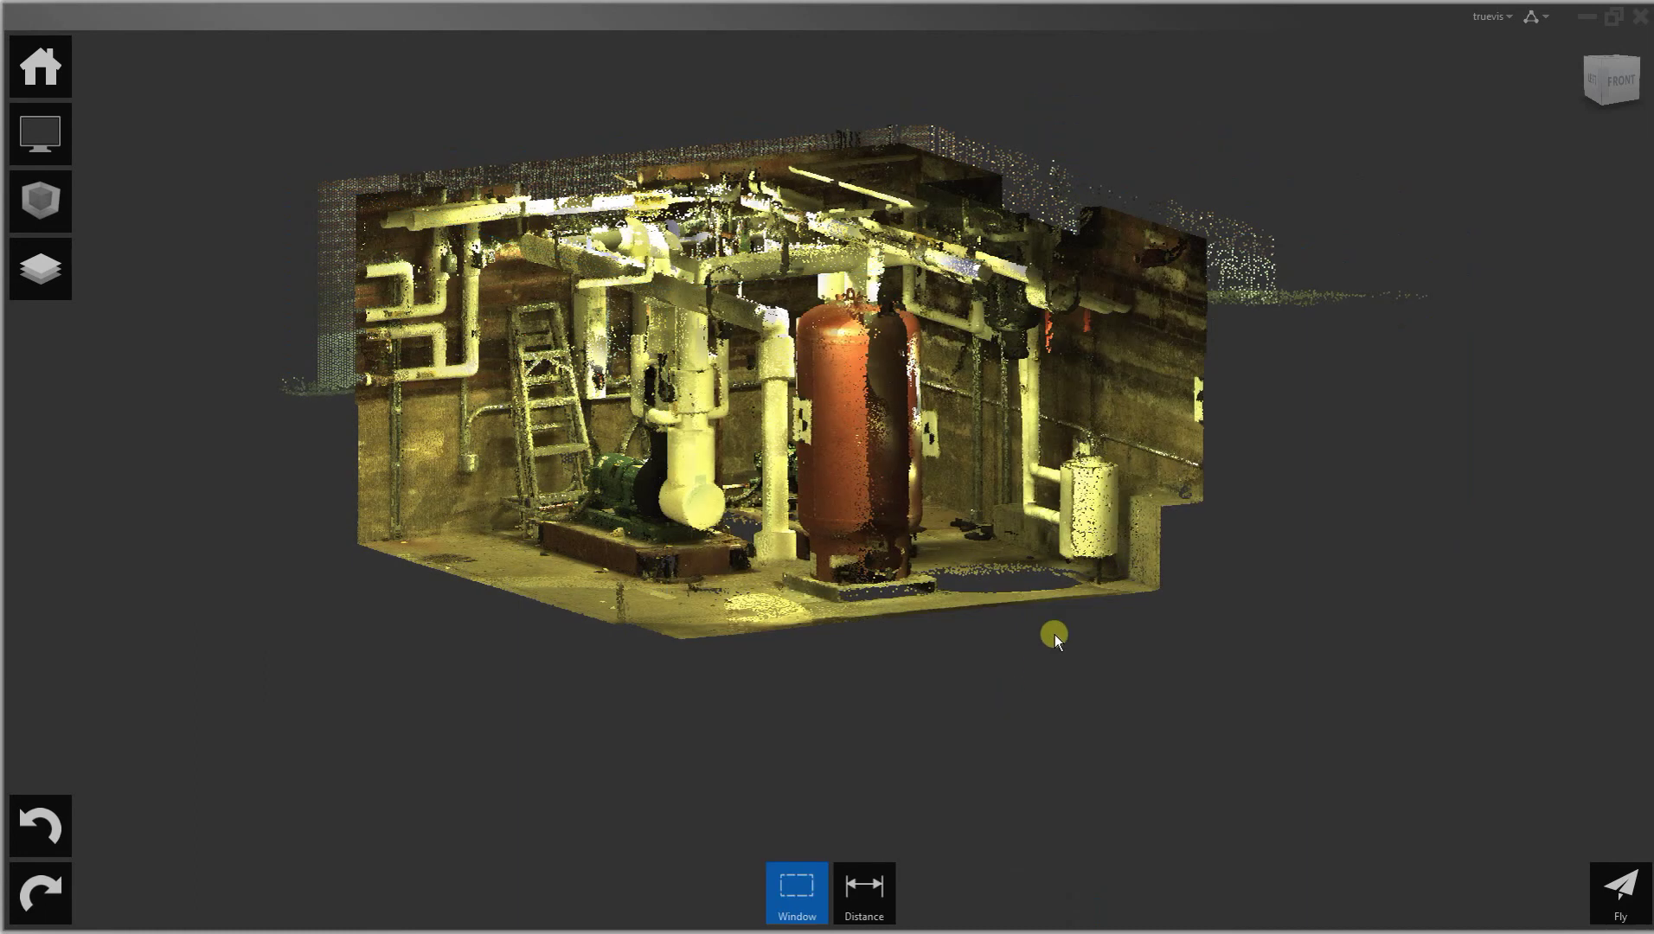
Reopen the limit box for editing and lower its top face until it cuts through the upper part of the red tank.
middle_drag(1073, 588, 1071, 666)
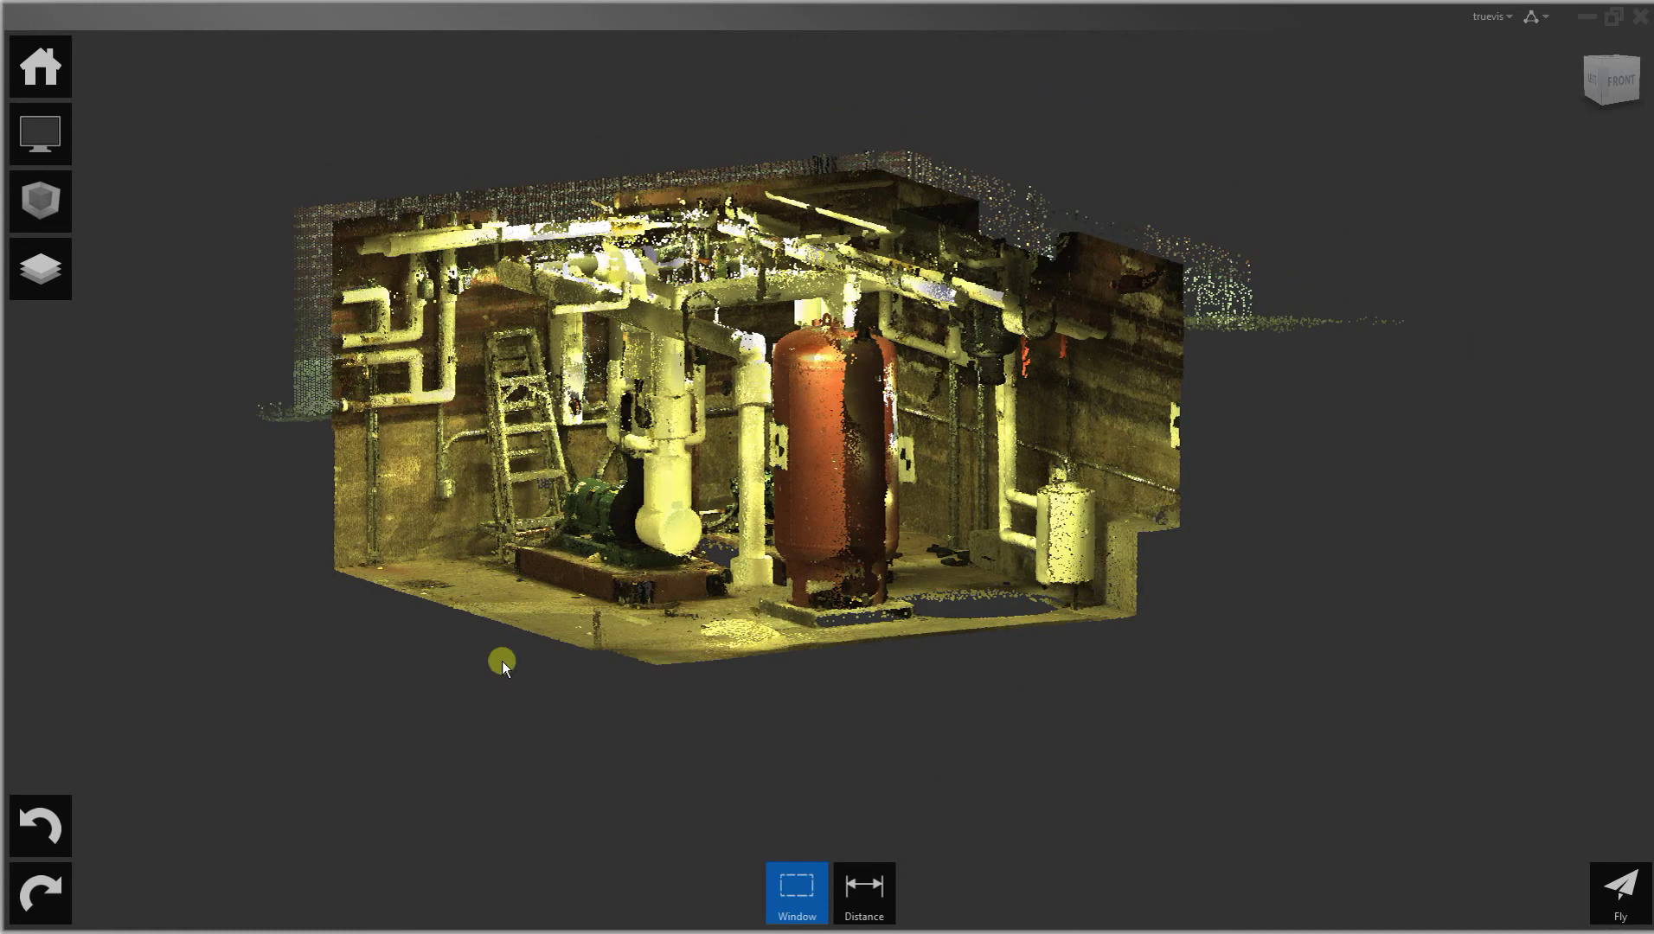
click(76, 228)
click(126, 207)
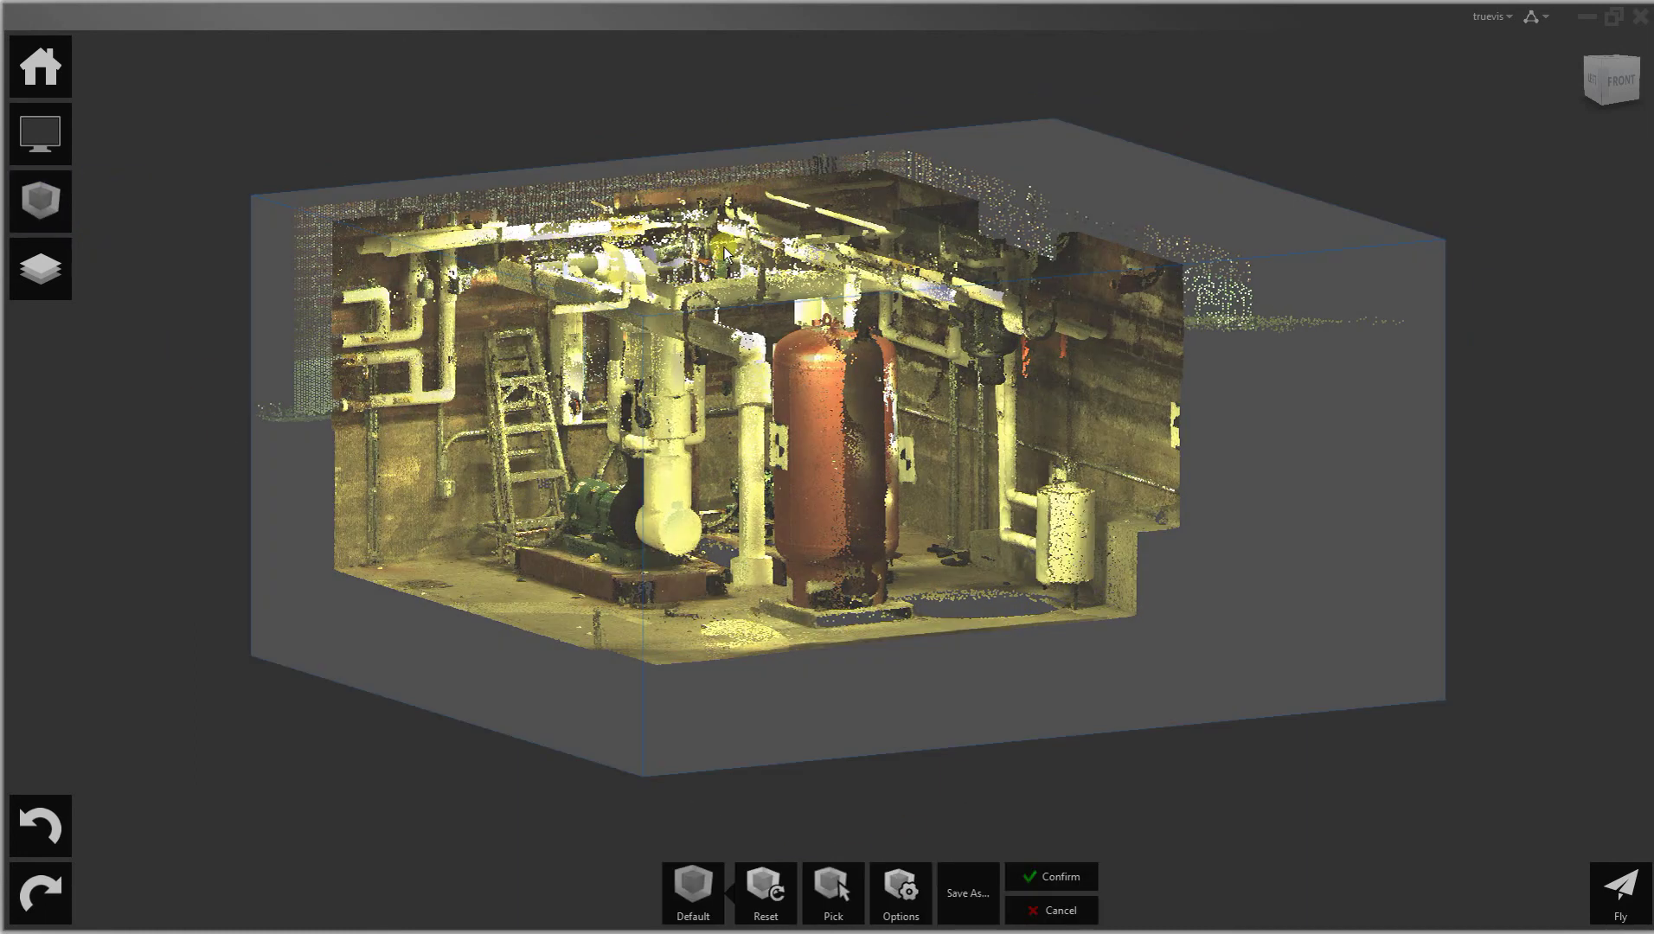
scroll(758, 236, up, 3)
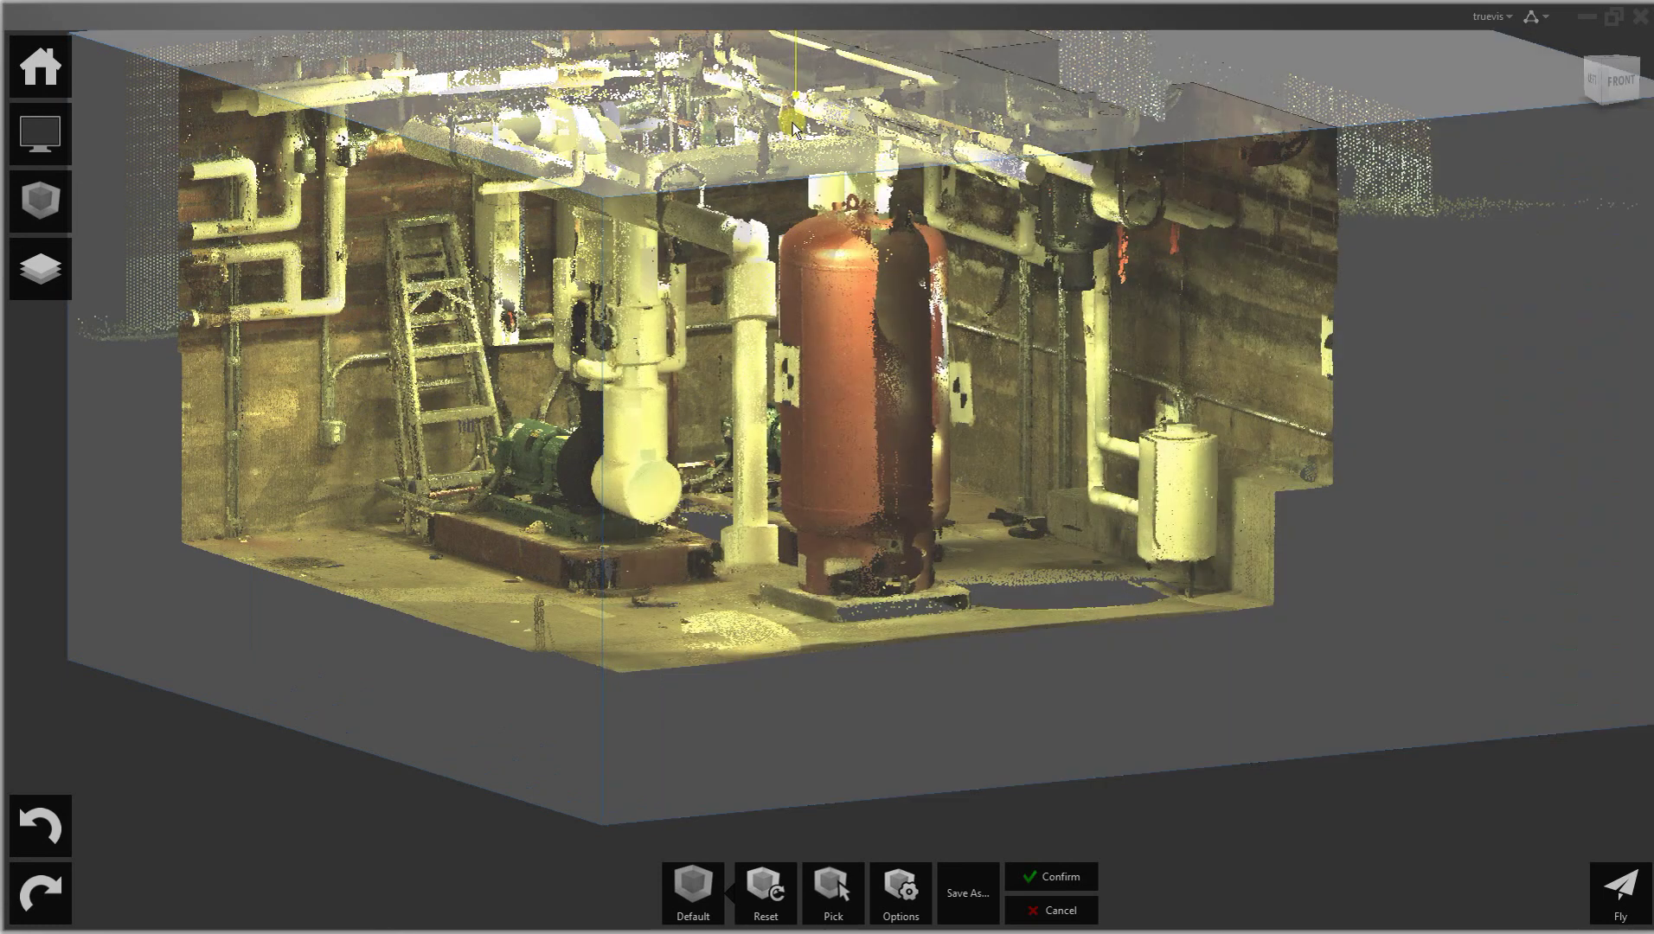
drag(795, 120, 801, 98)
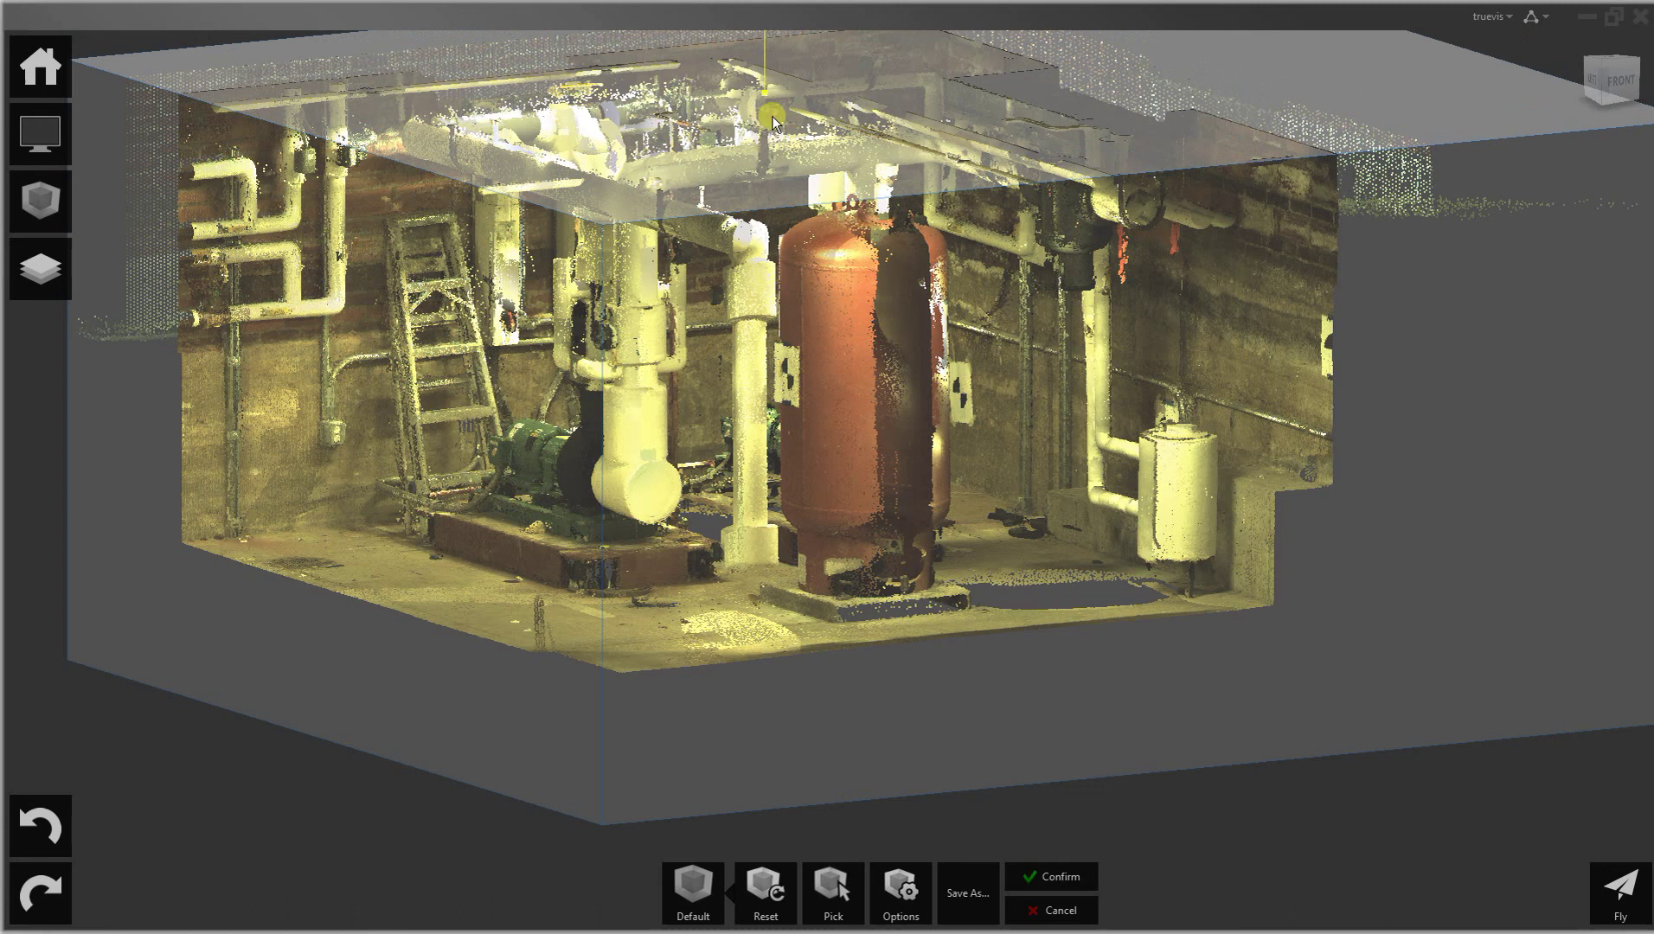
drag(772, 116, 795, 96)
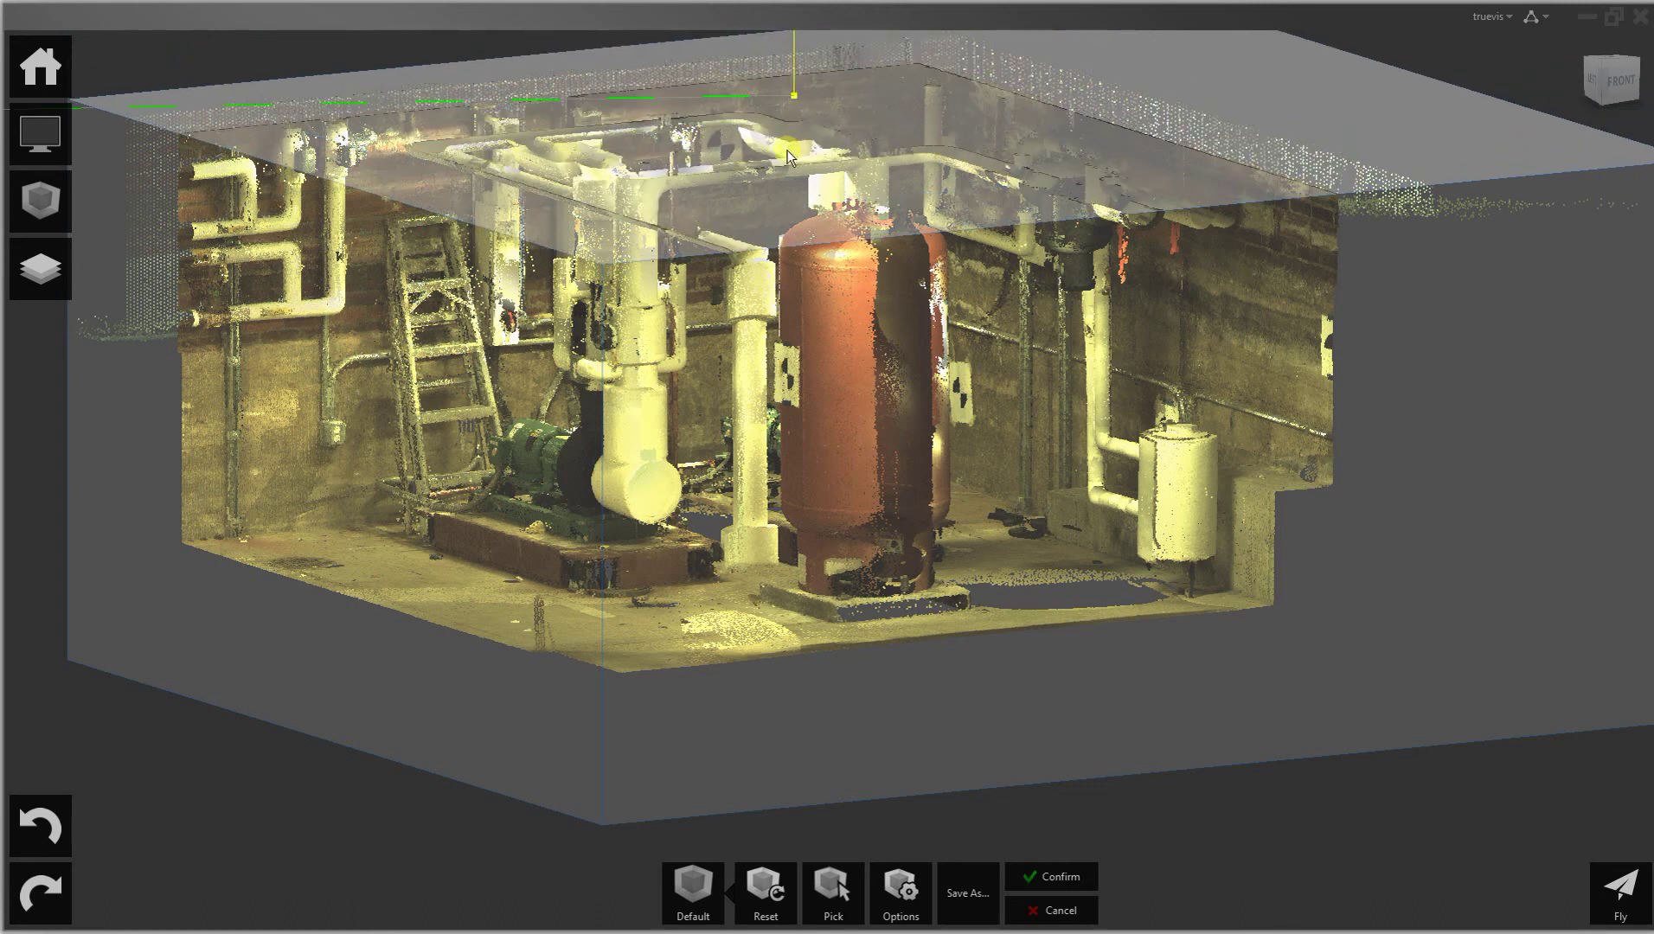
click(945, 233)
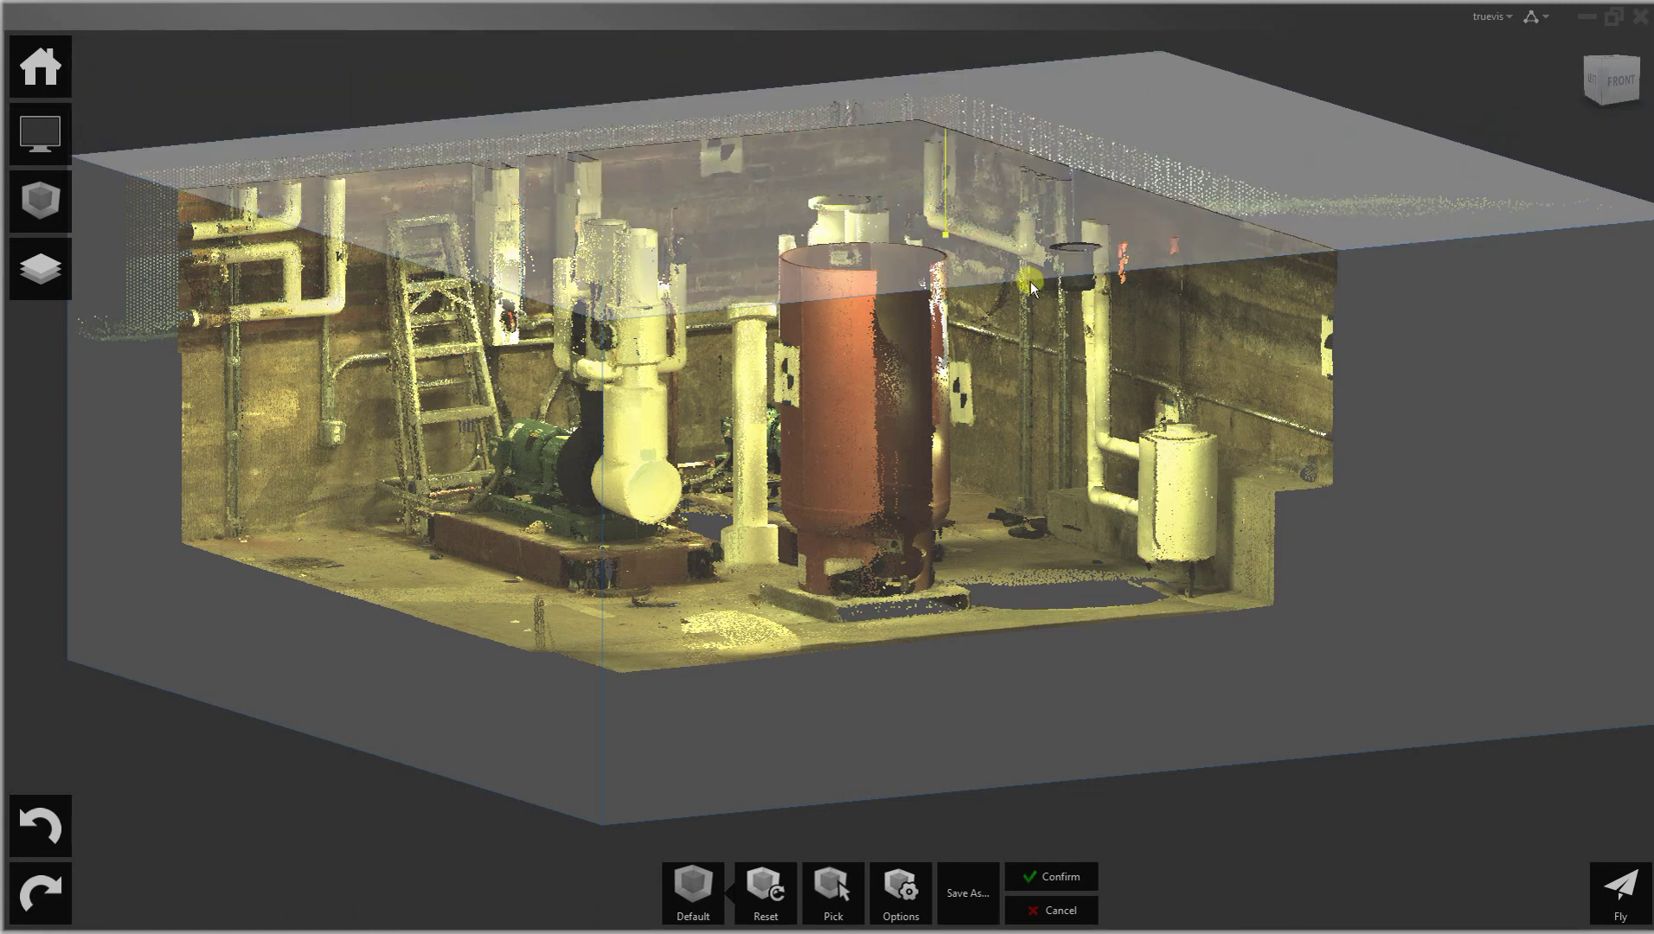
click(1104, 335)
Raise the limit box's top face gradually until it includes the red tank's top and the lower overhead pipes.
middle_drag(1058, 396, 1038, 458)
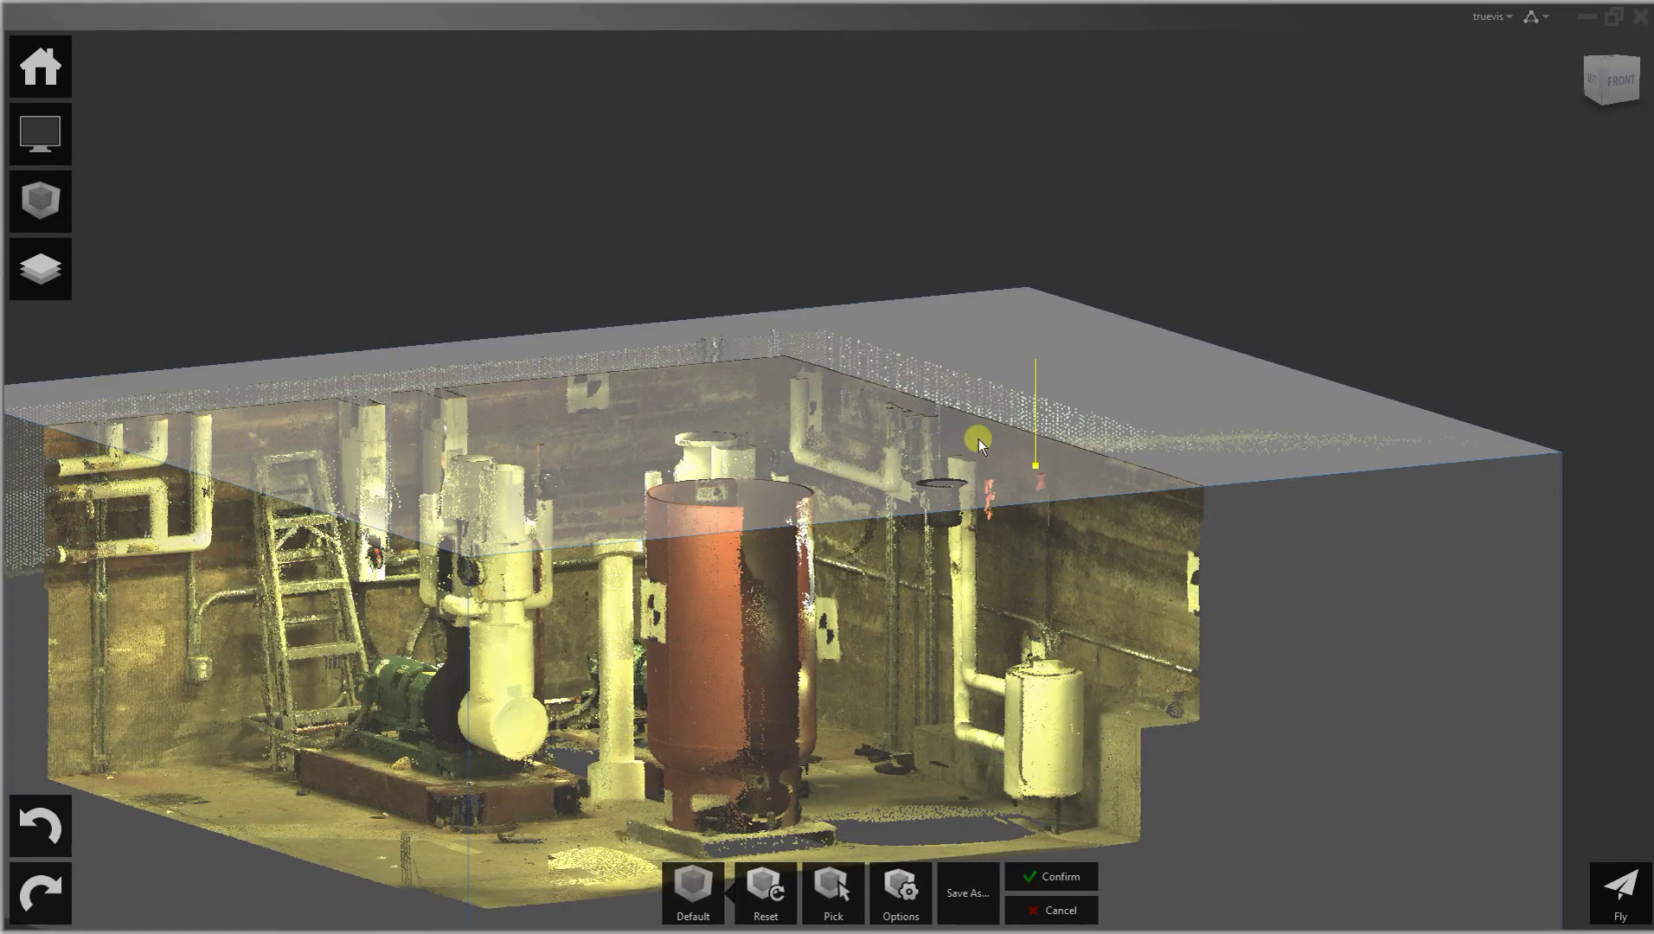
click(969, 433)
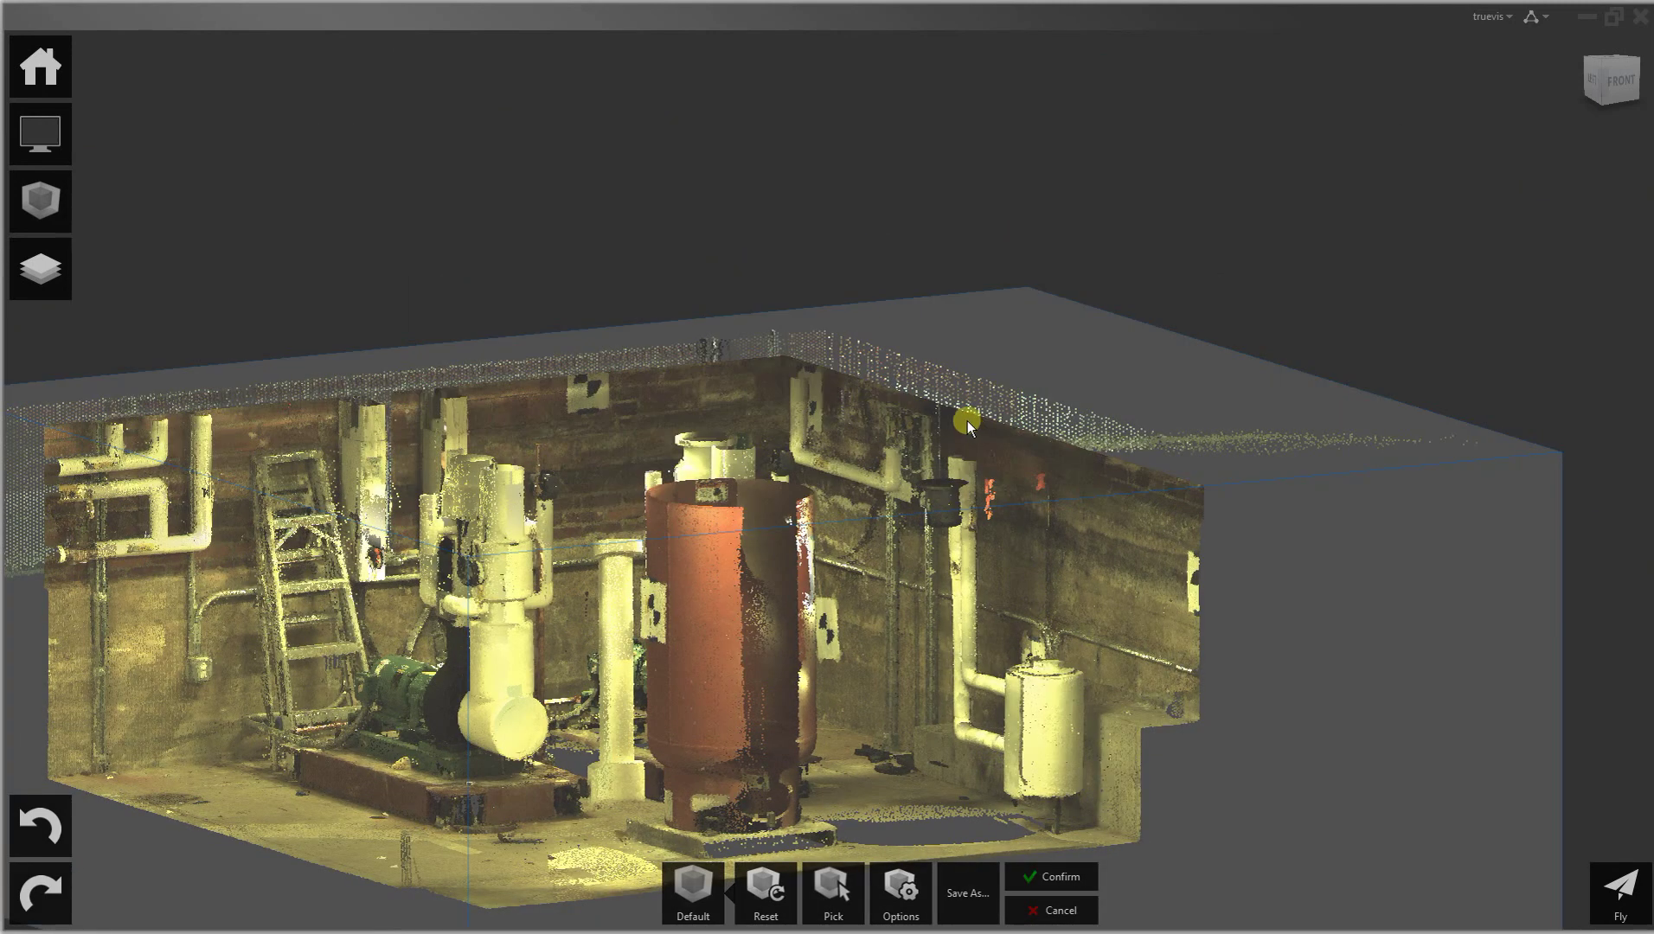
click(967, 419)
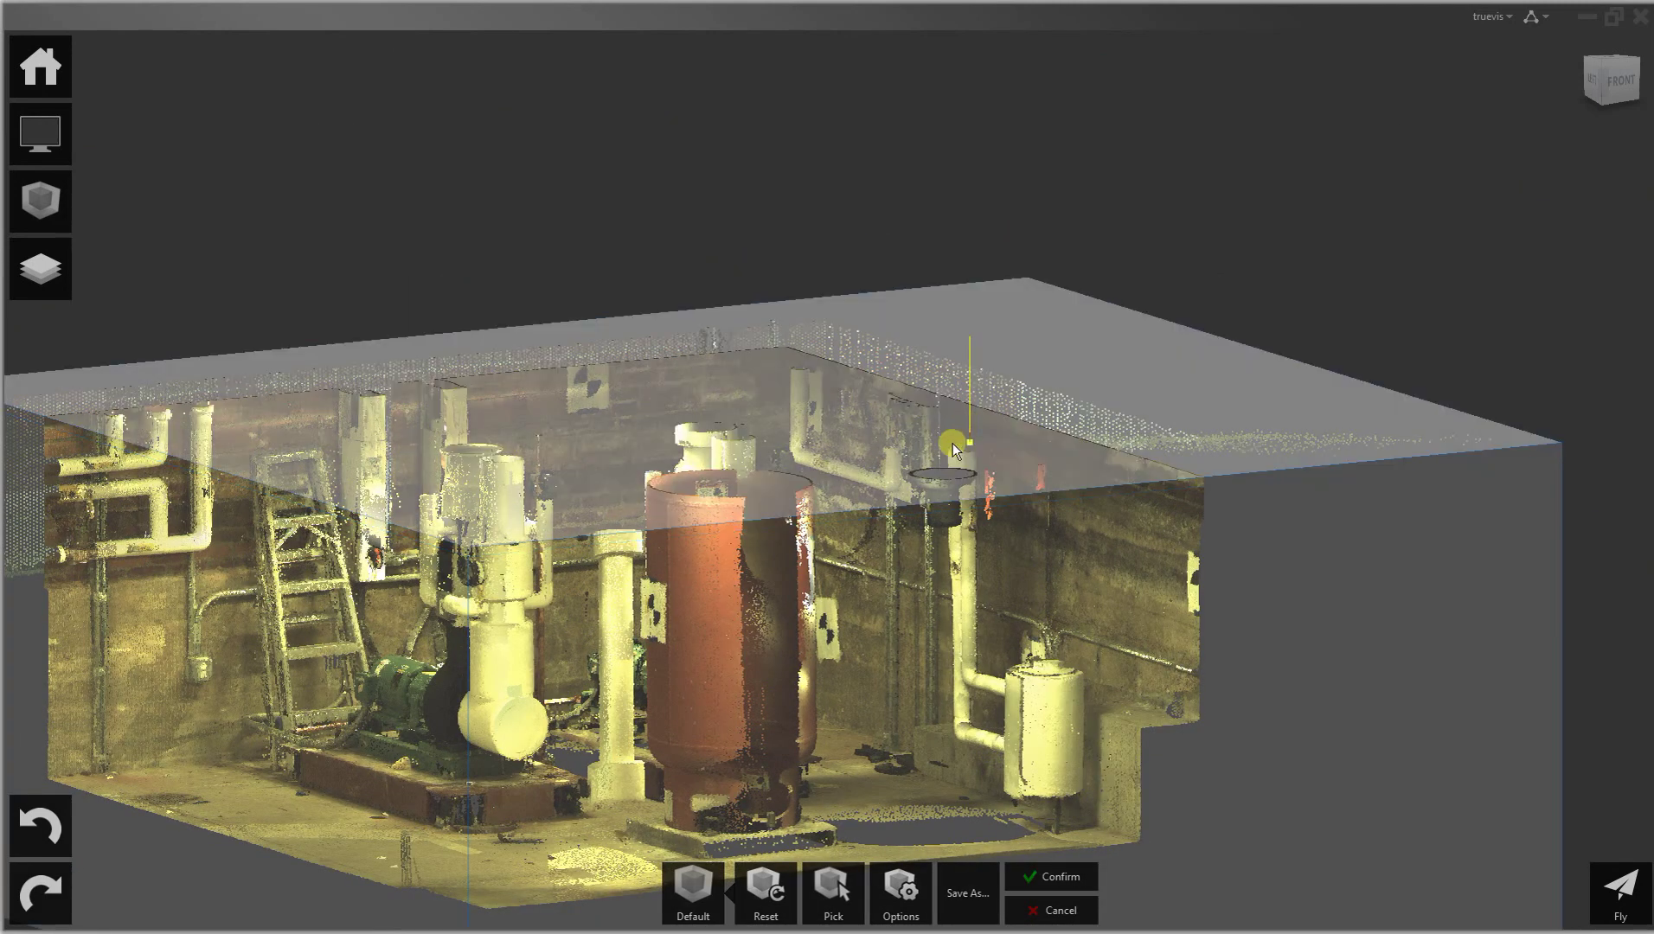
click(859, 447)
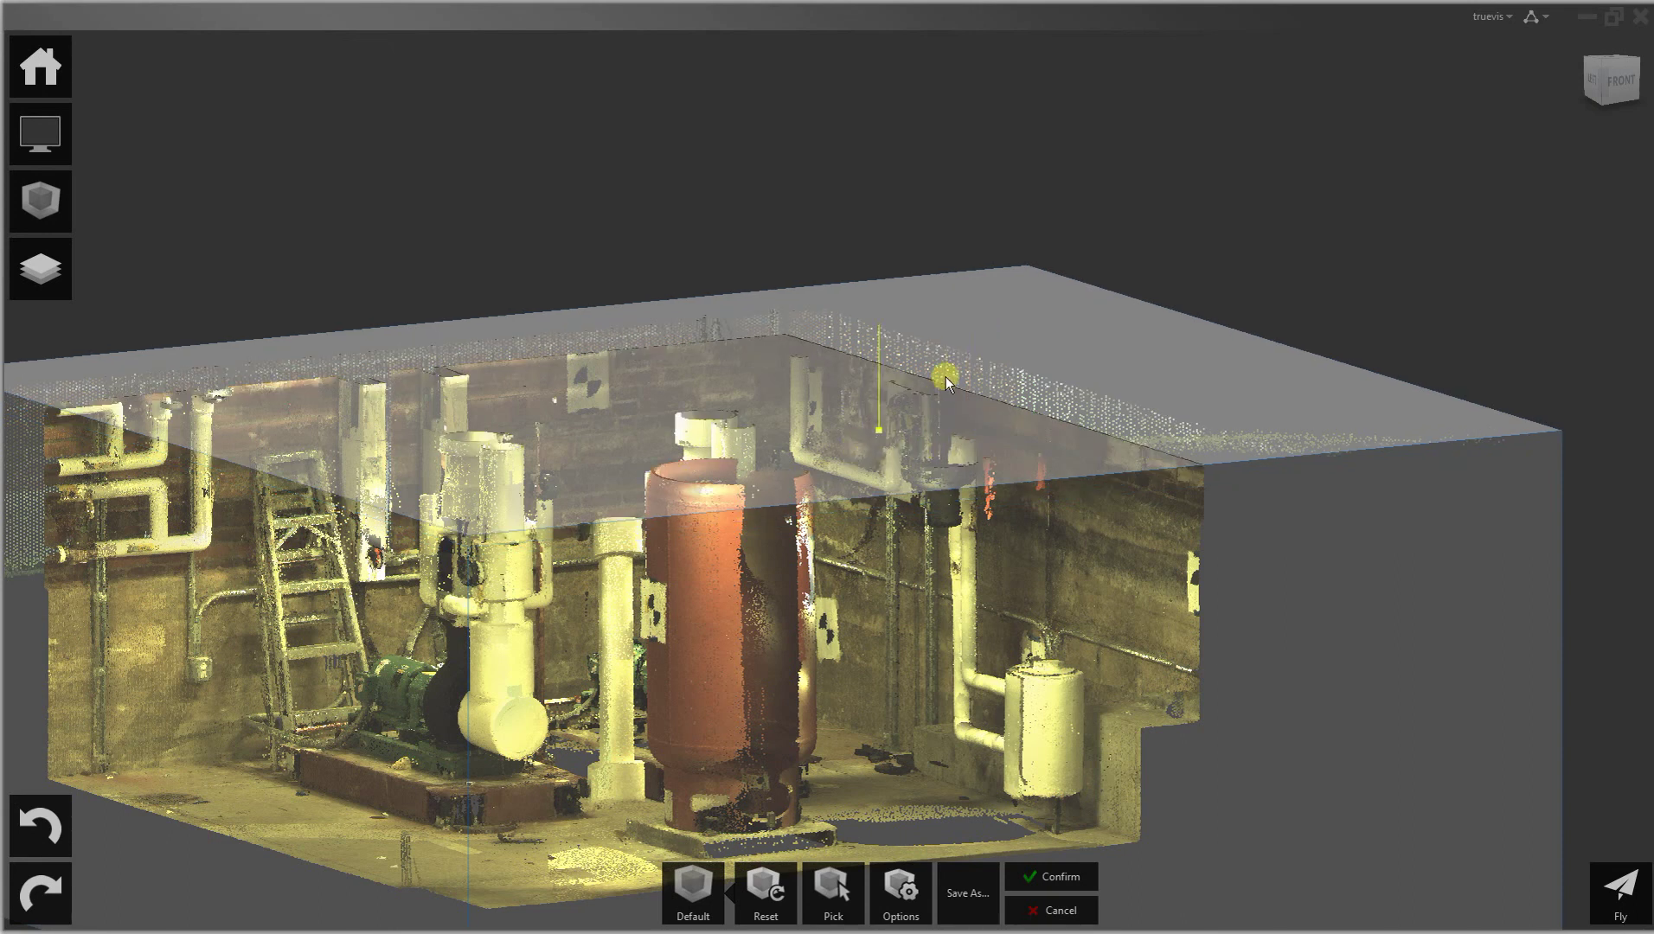
click(955, 348)
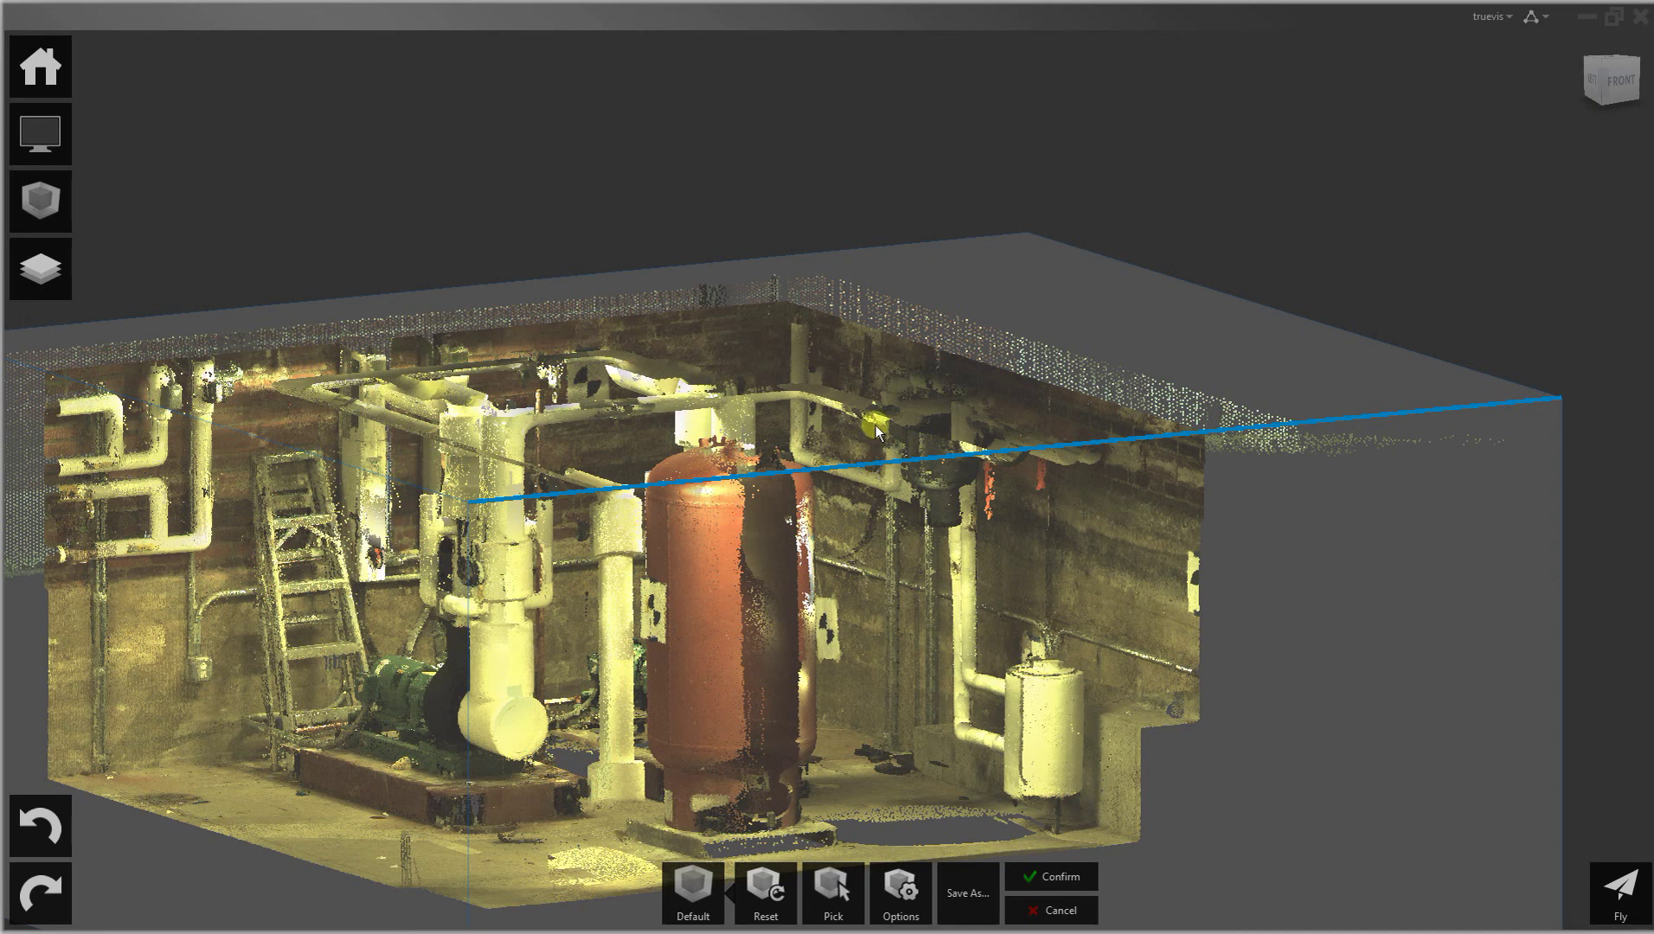
Rotate the limit box slightly about its horizontal axis using the upper edge in front of the red tank, and accept the box.
drag(889, 462, 896, 479)
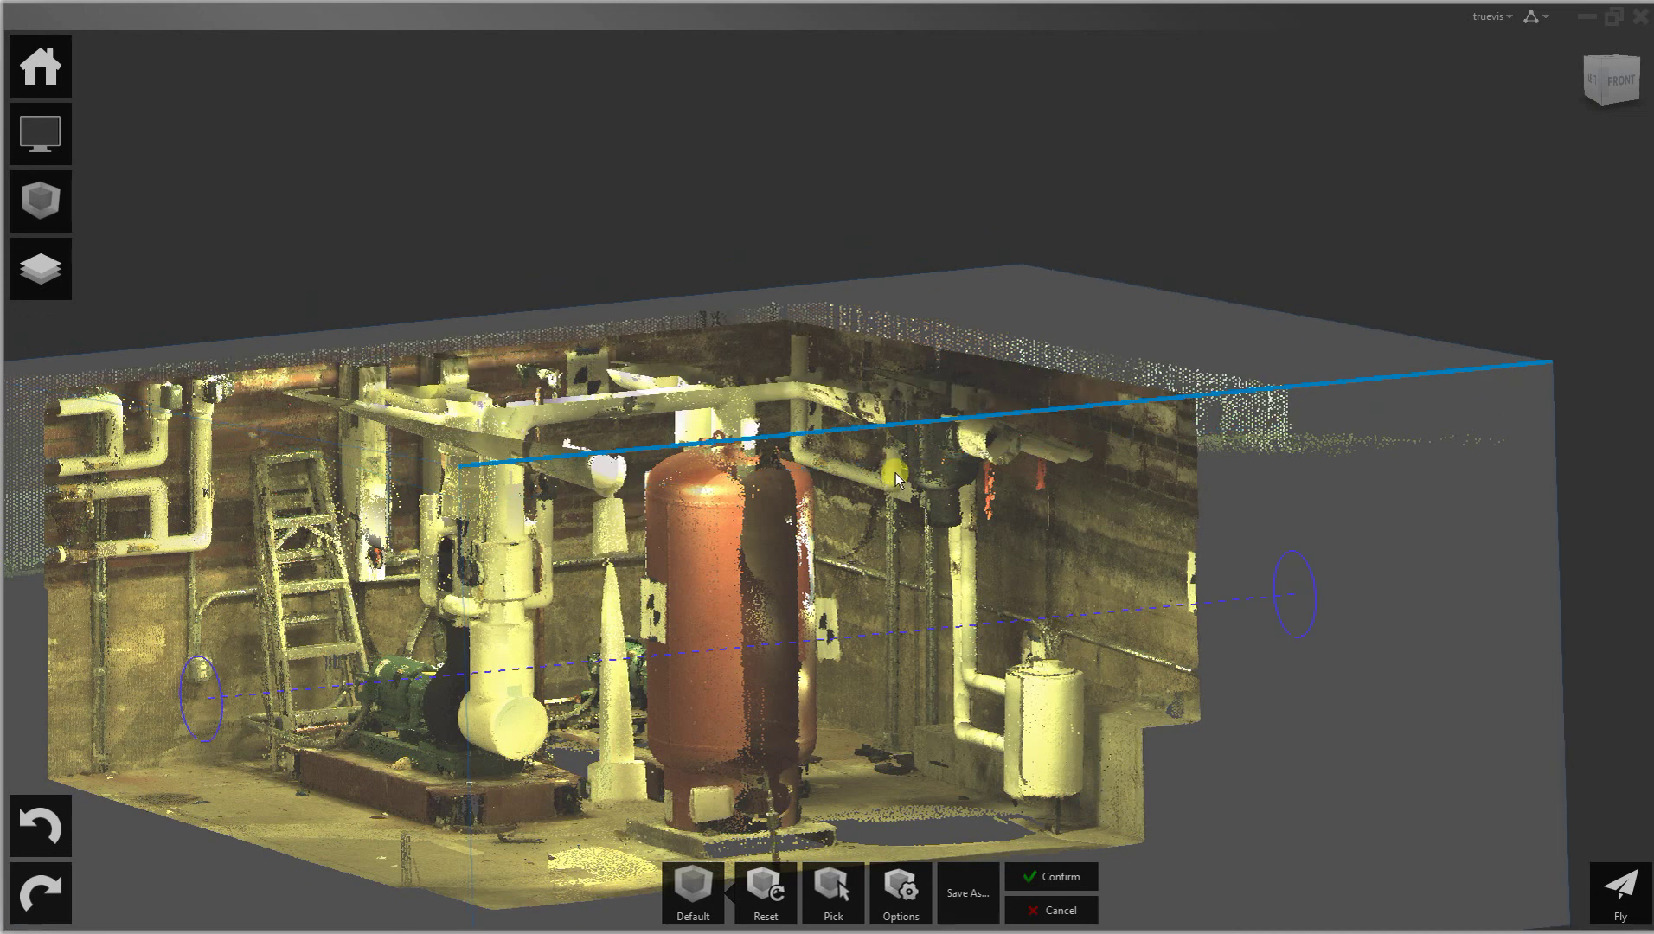
click(896, 474)
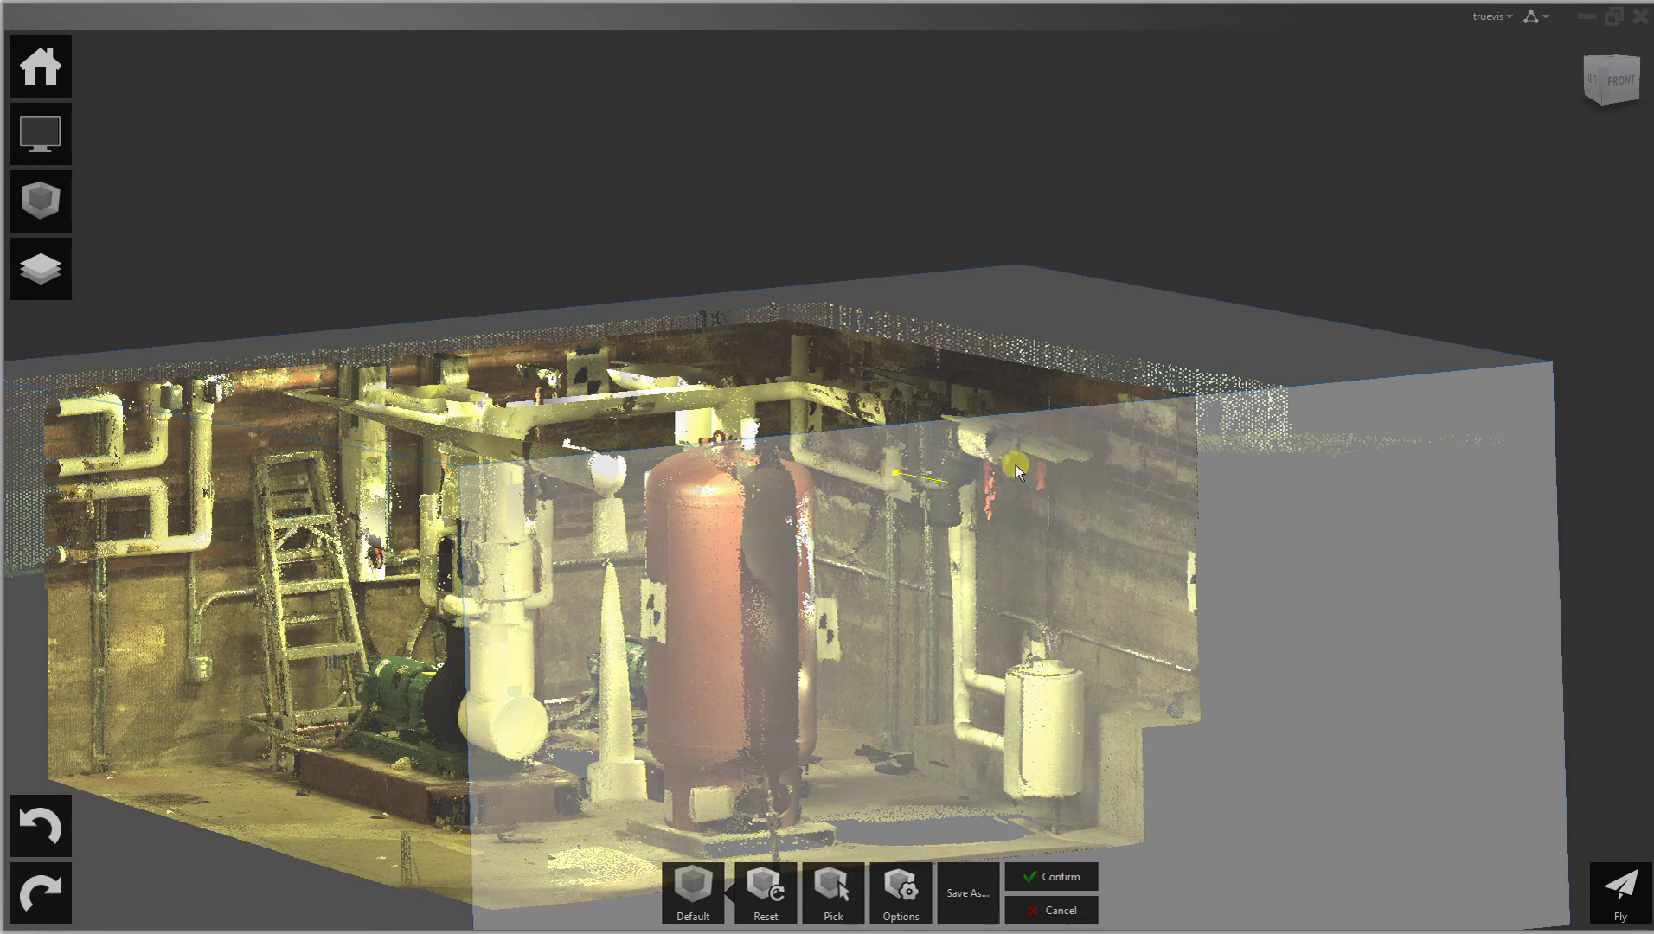
click(1050, 877)
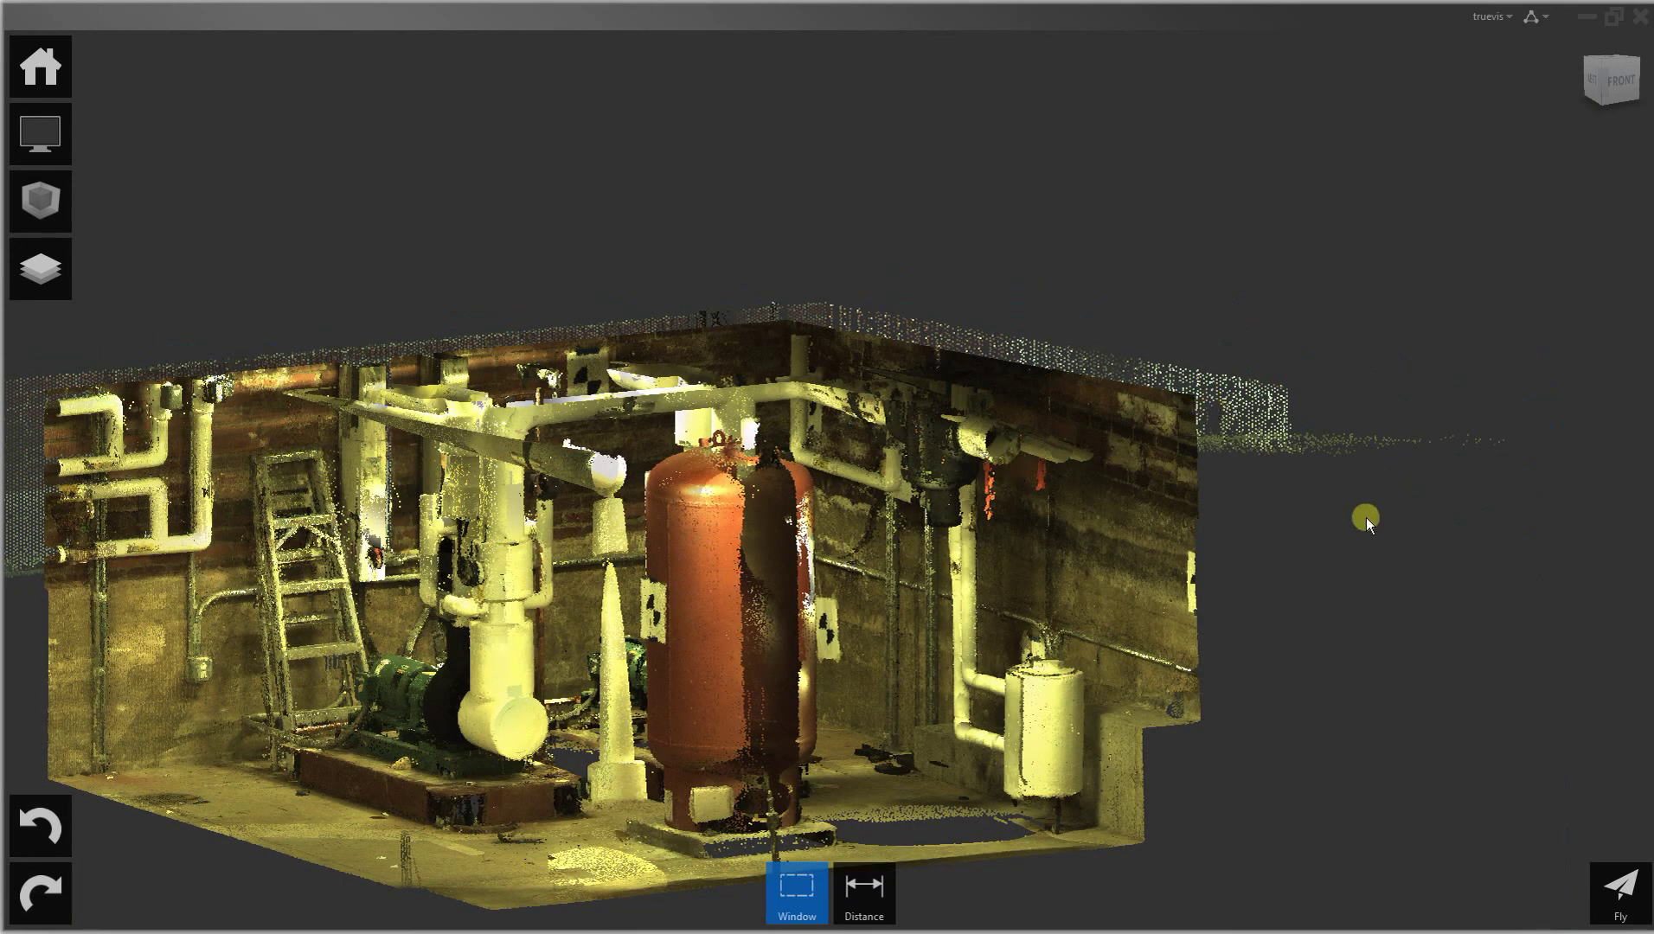
From the top view, window-select the red tank together with its square base and clip the points inside the selection.
drag(1355, 503, 1259, 690)
click(796, 887)
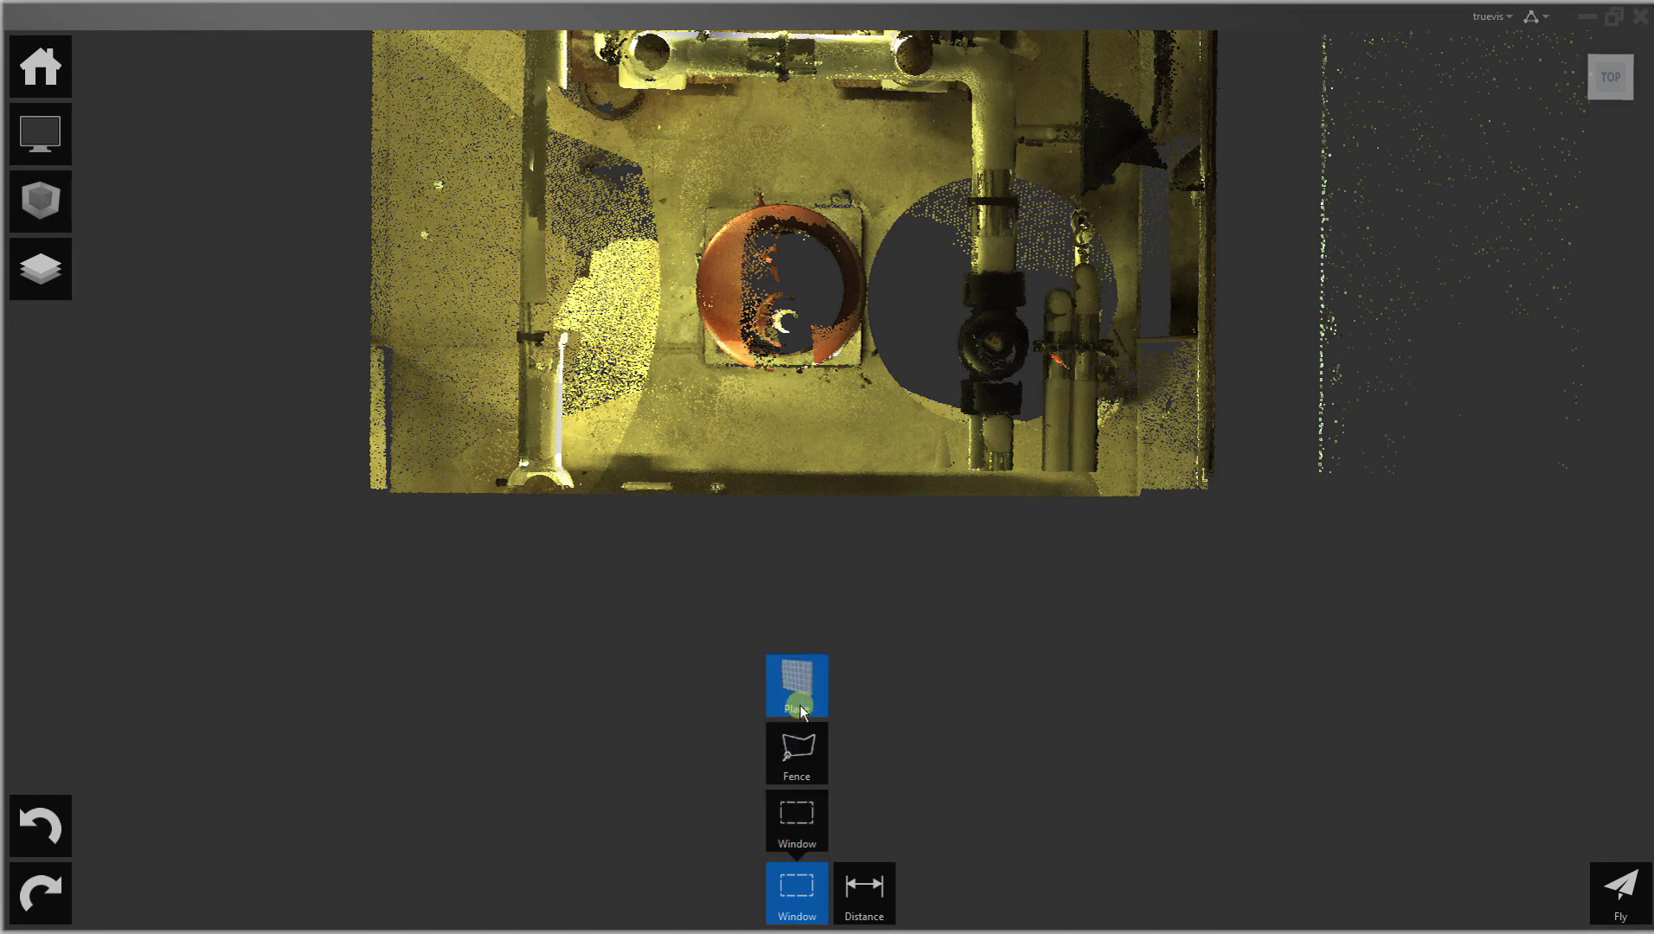
click(797, 822)
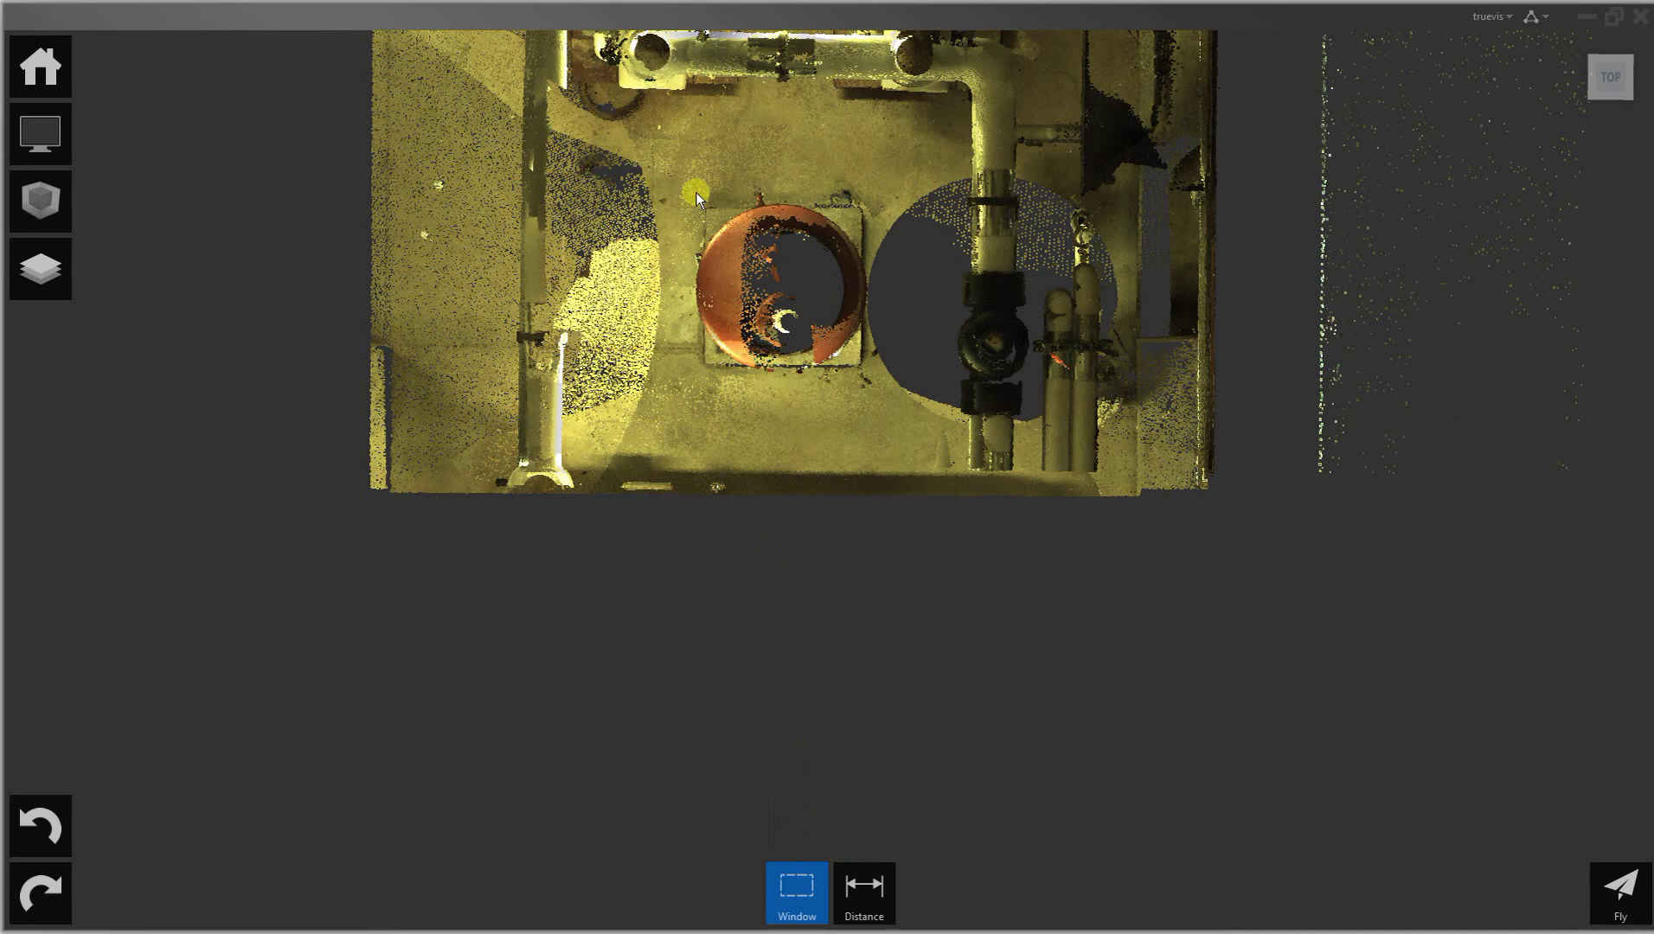
drag(699, 185, 872, 375)
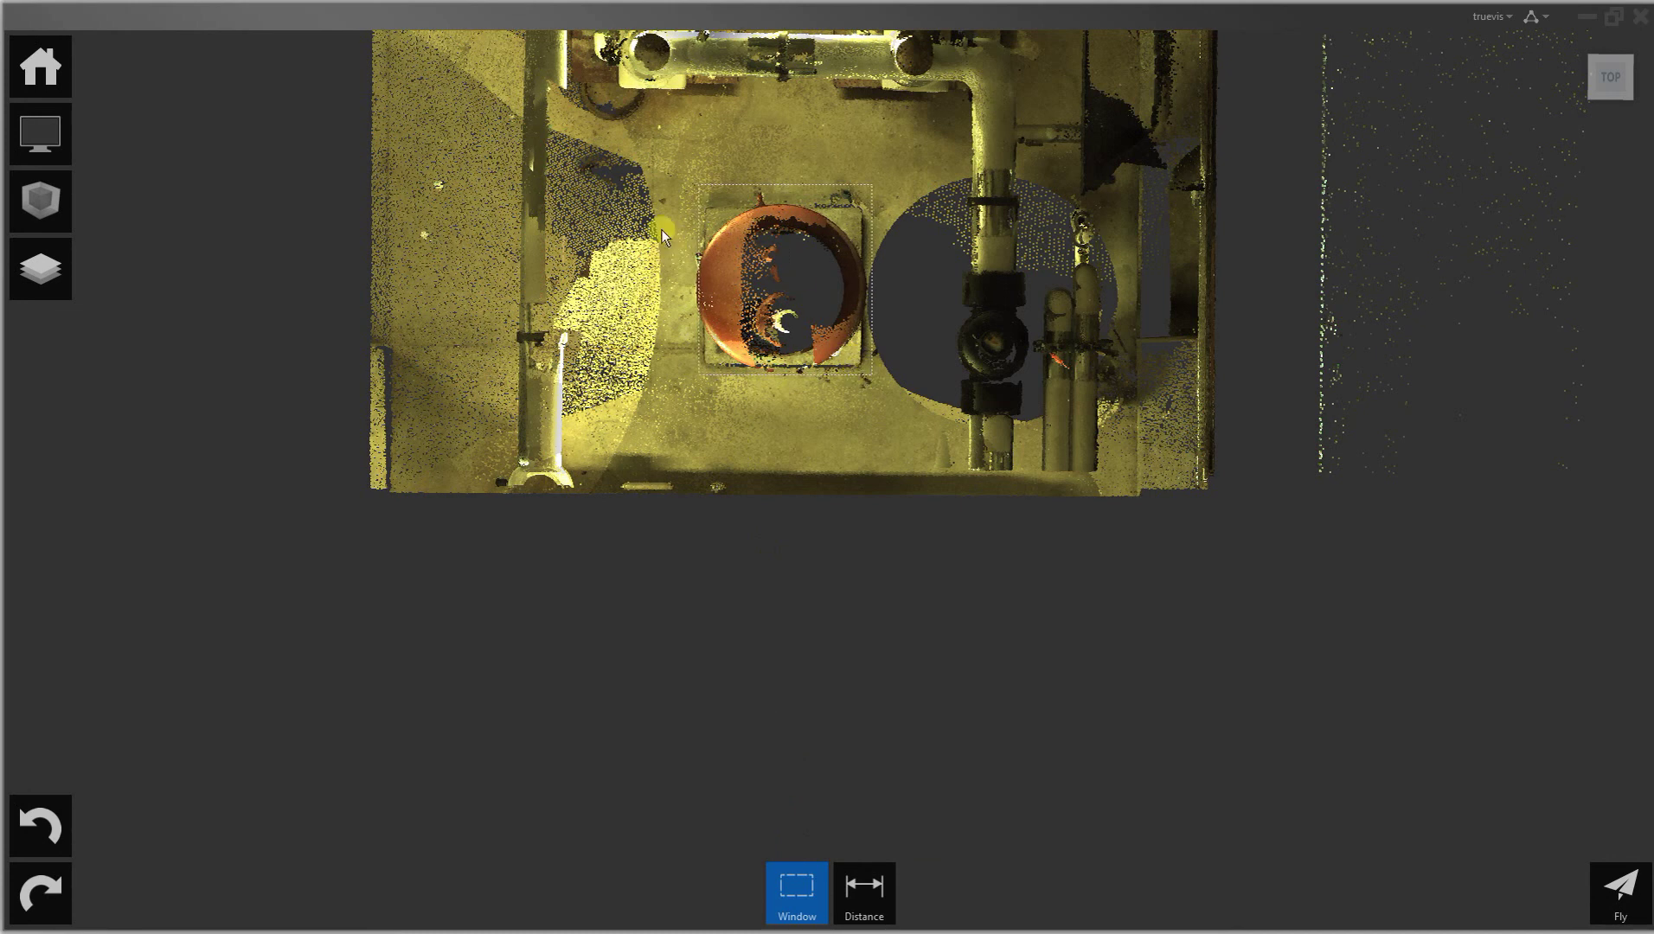
drag(684, 183, 873, 374)
click(833, 889)
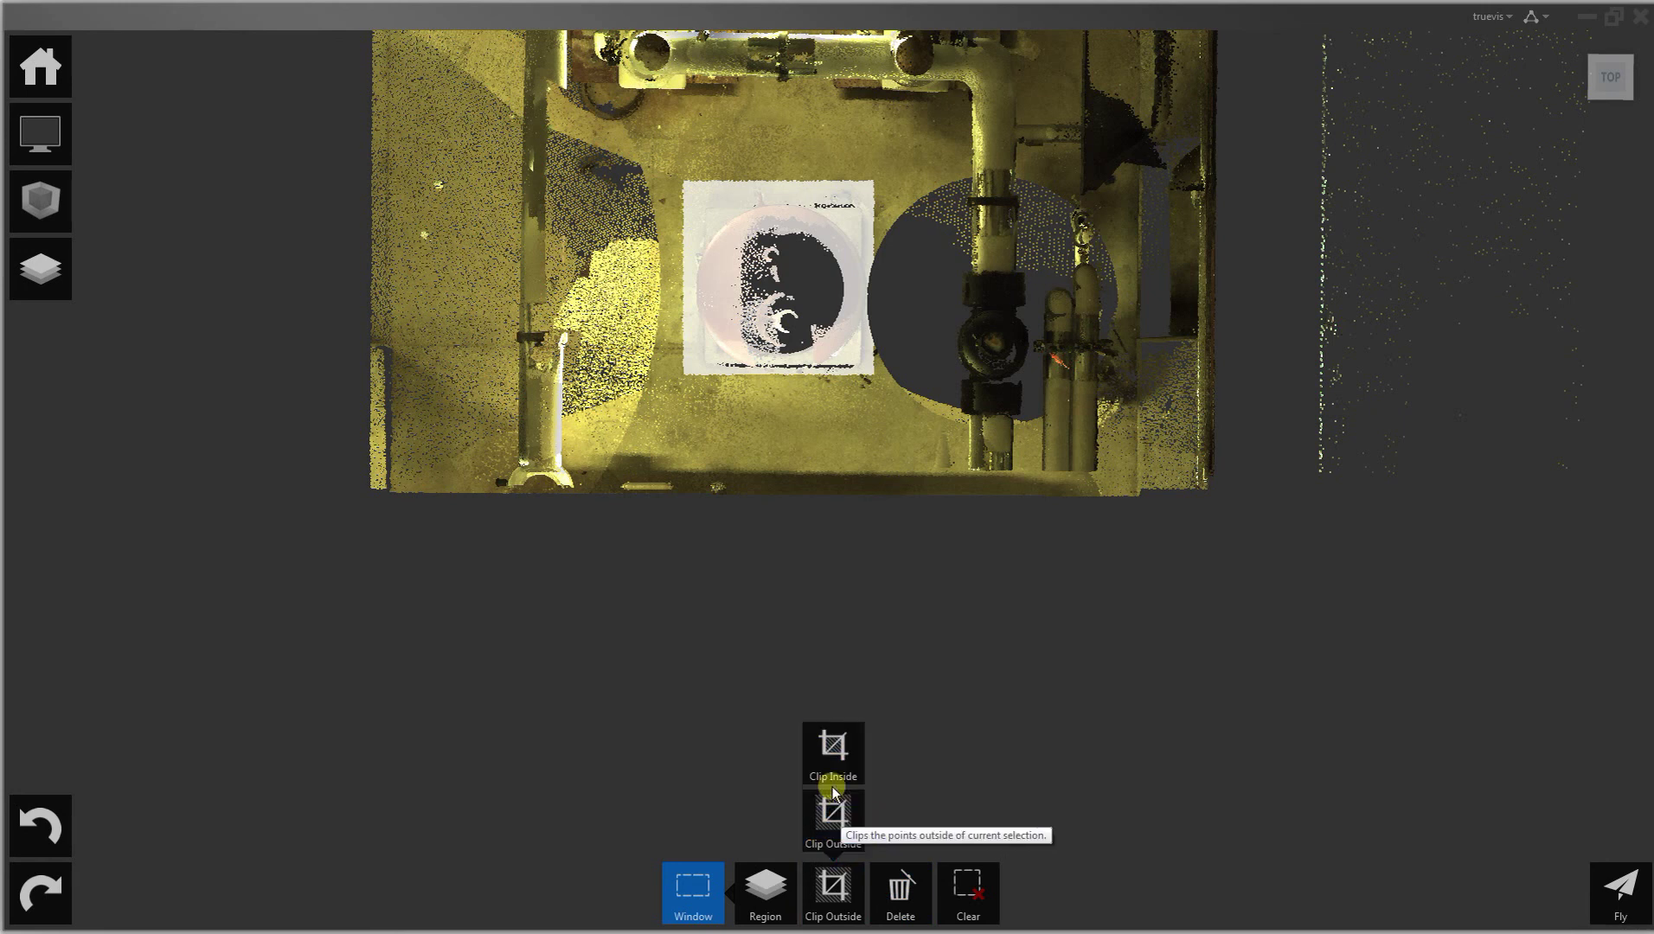
click(814, 727)
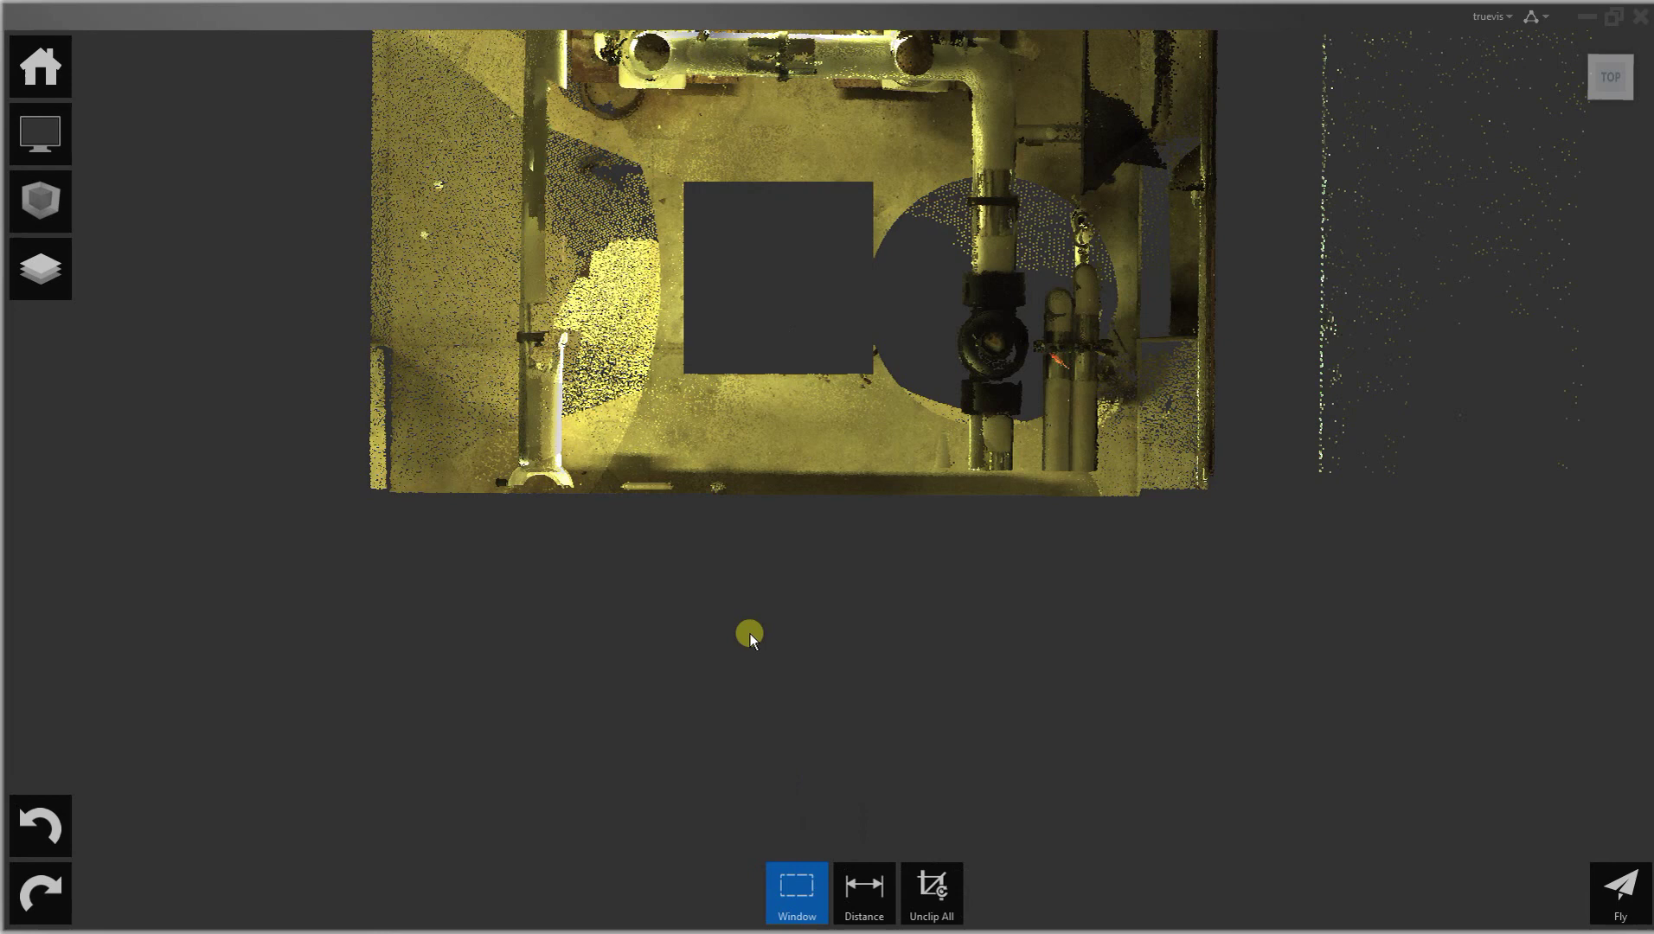
Reset the limit box to bring back the full extent of the scanned building.
shift+middle_drag(813, 709, 936, 481)
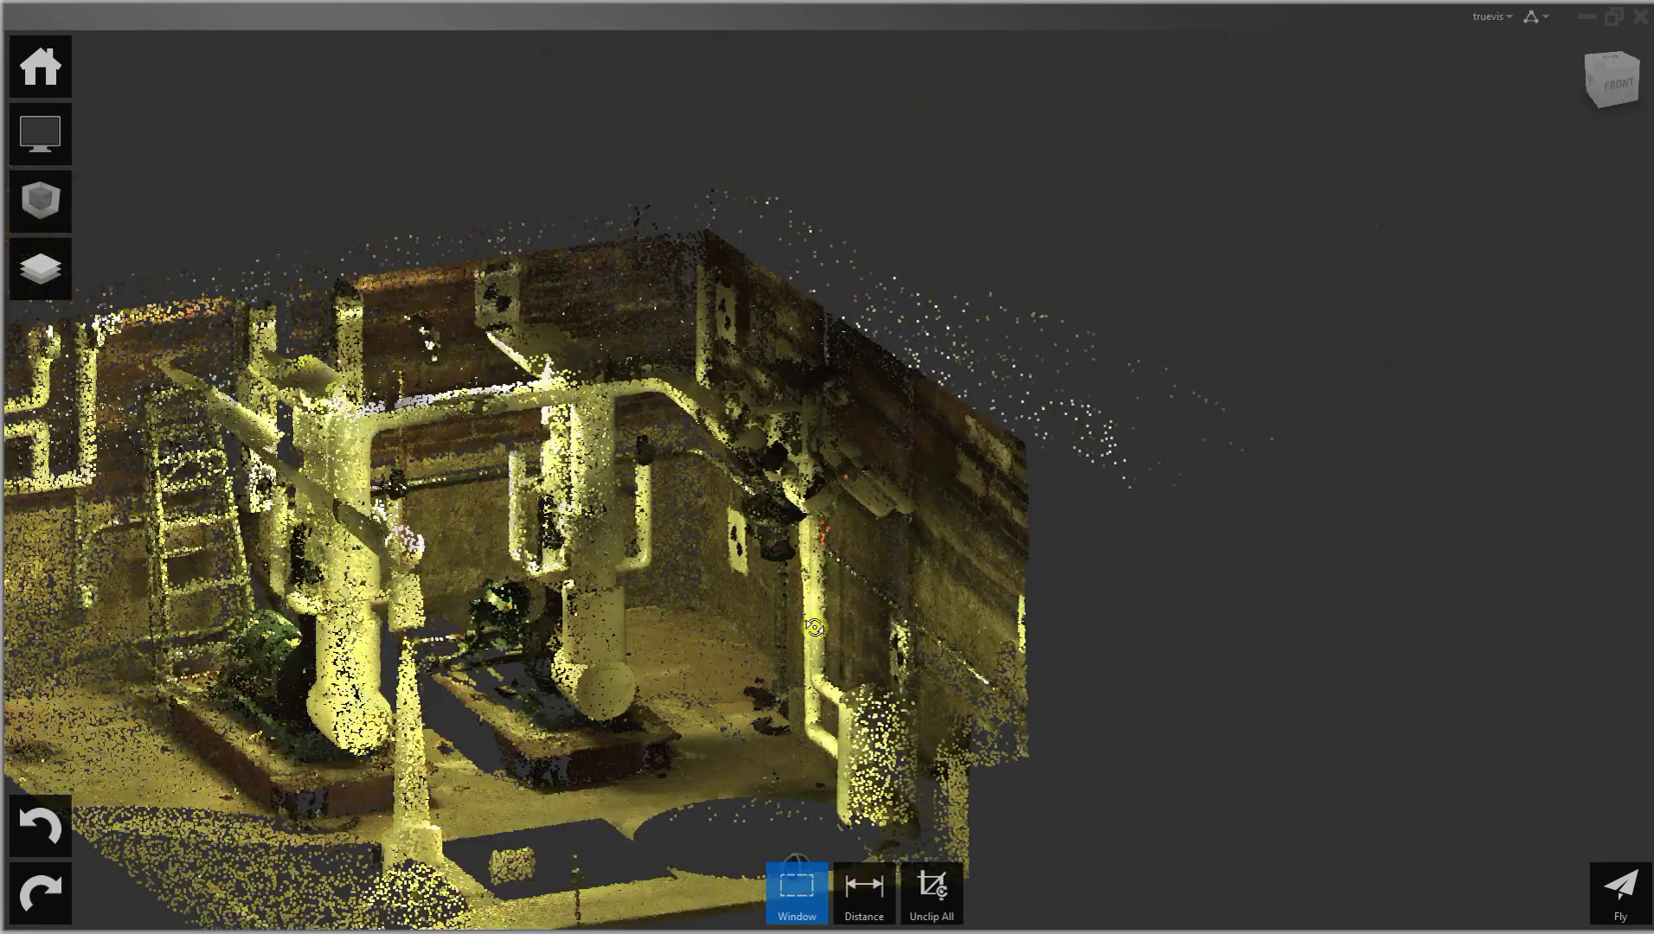
middle_drag(835, 636, 947, 924)
click(947, 924)
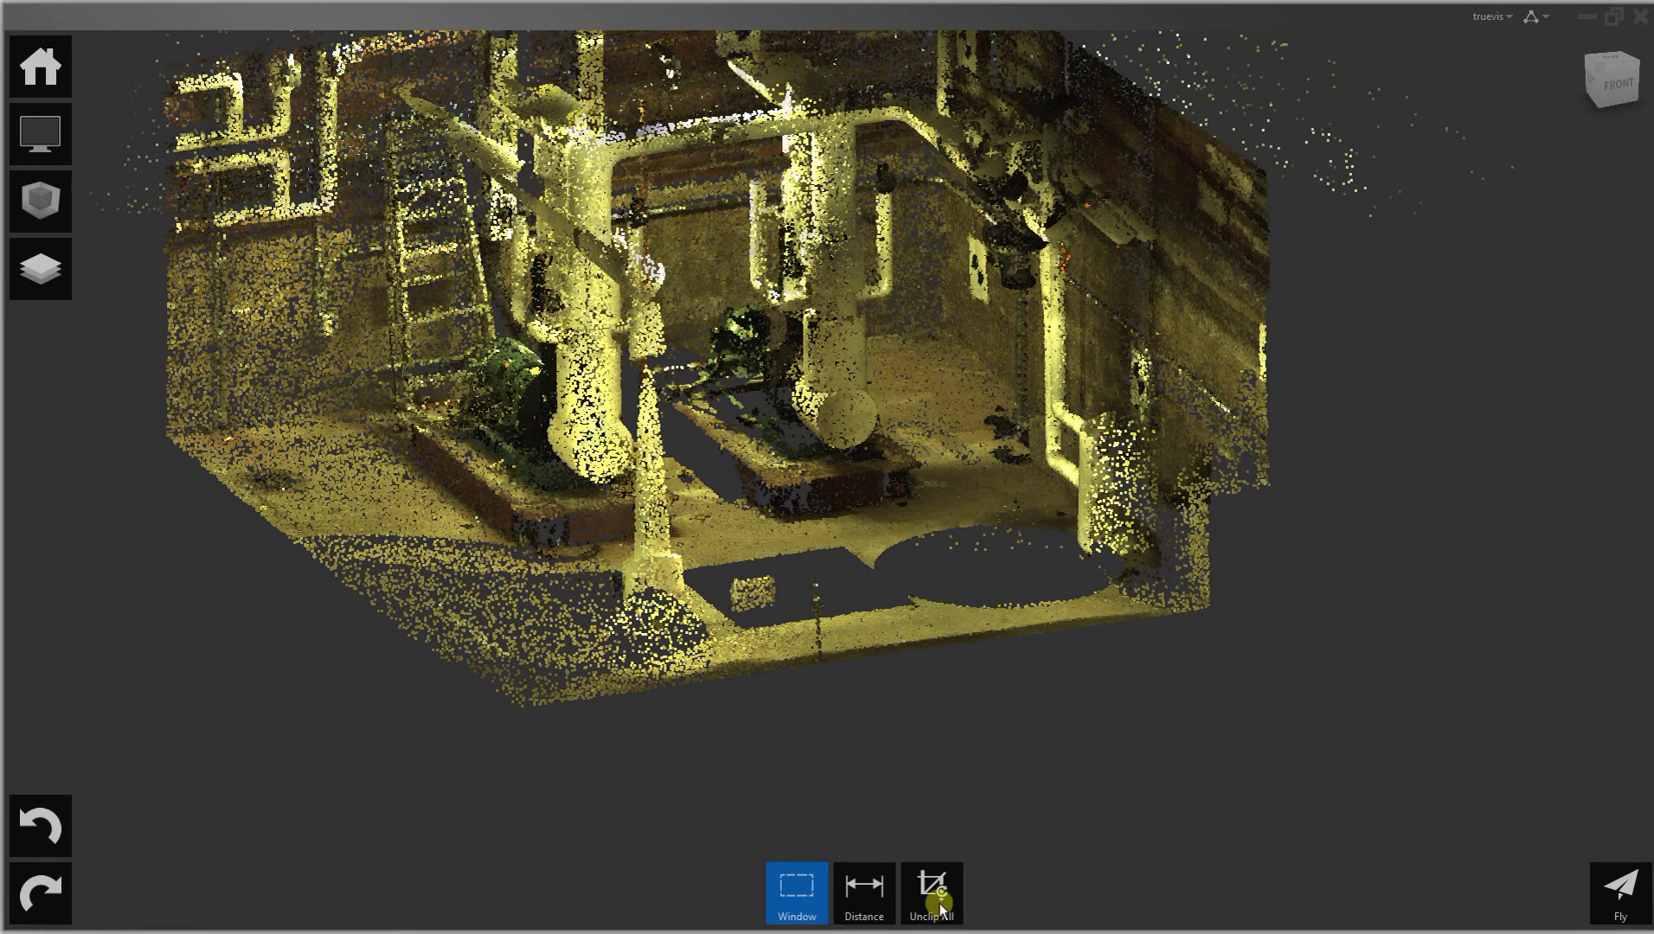
click(932, 813)
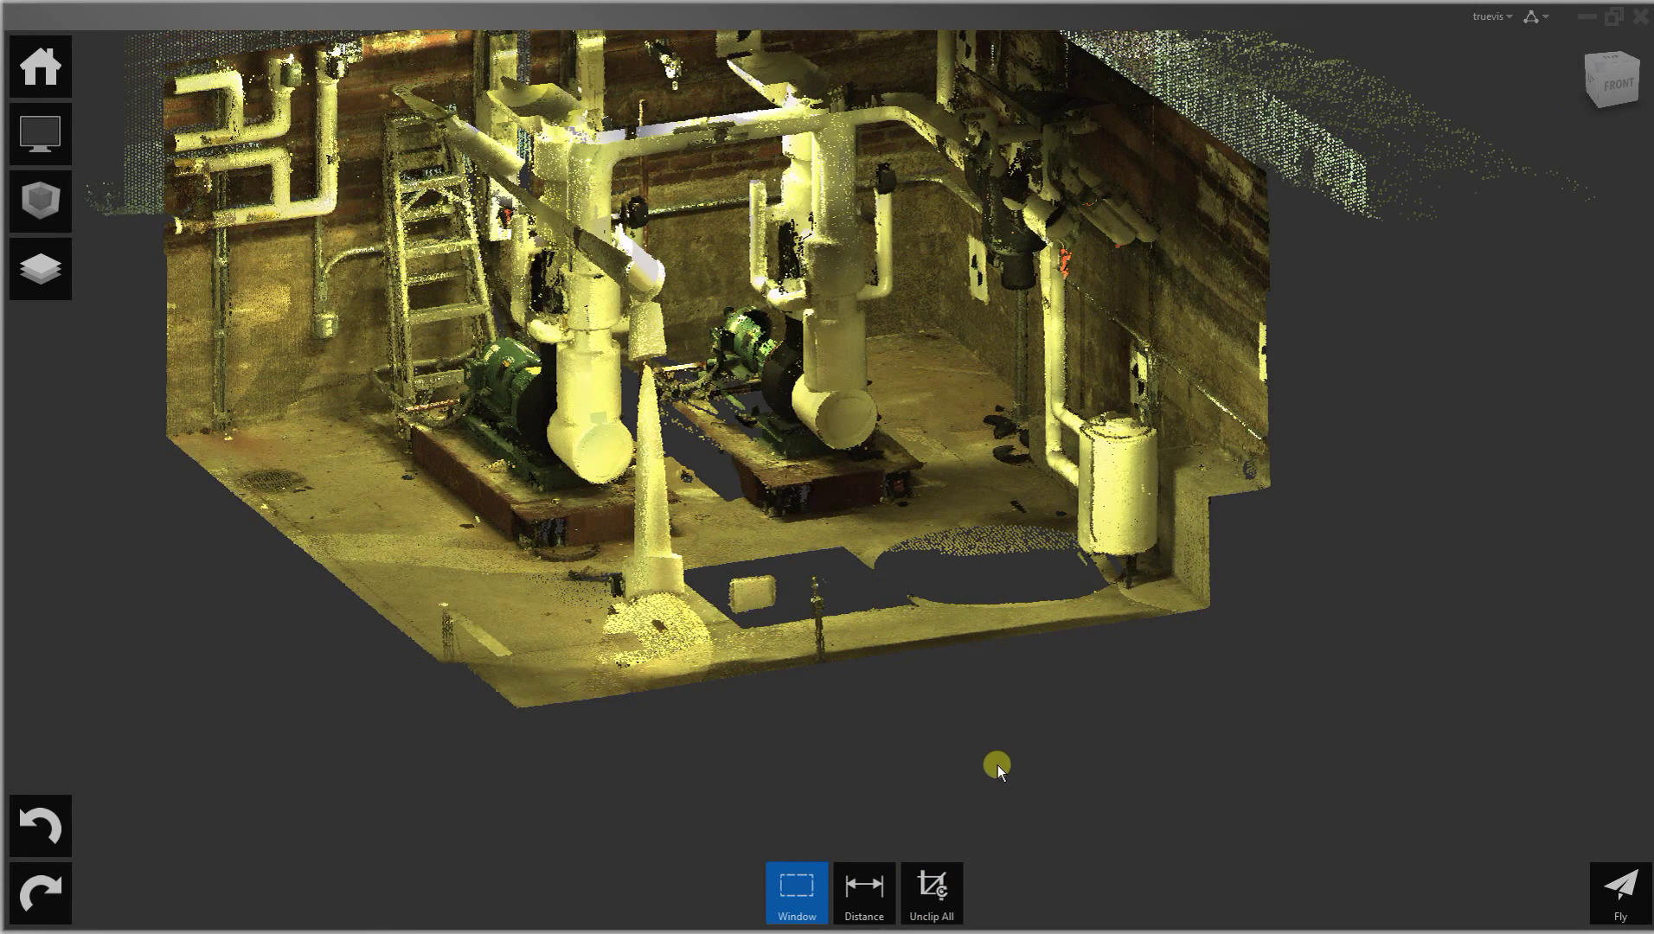
scroll(986, 767, down, 3)
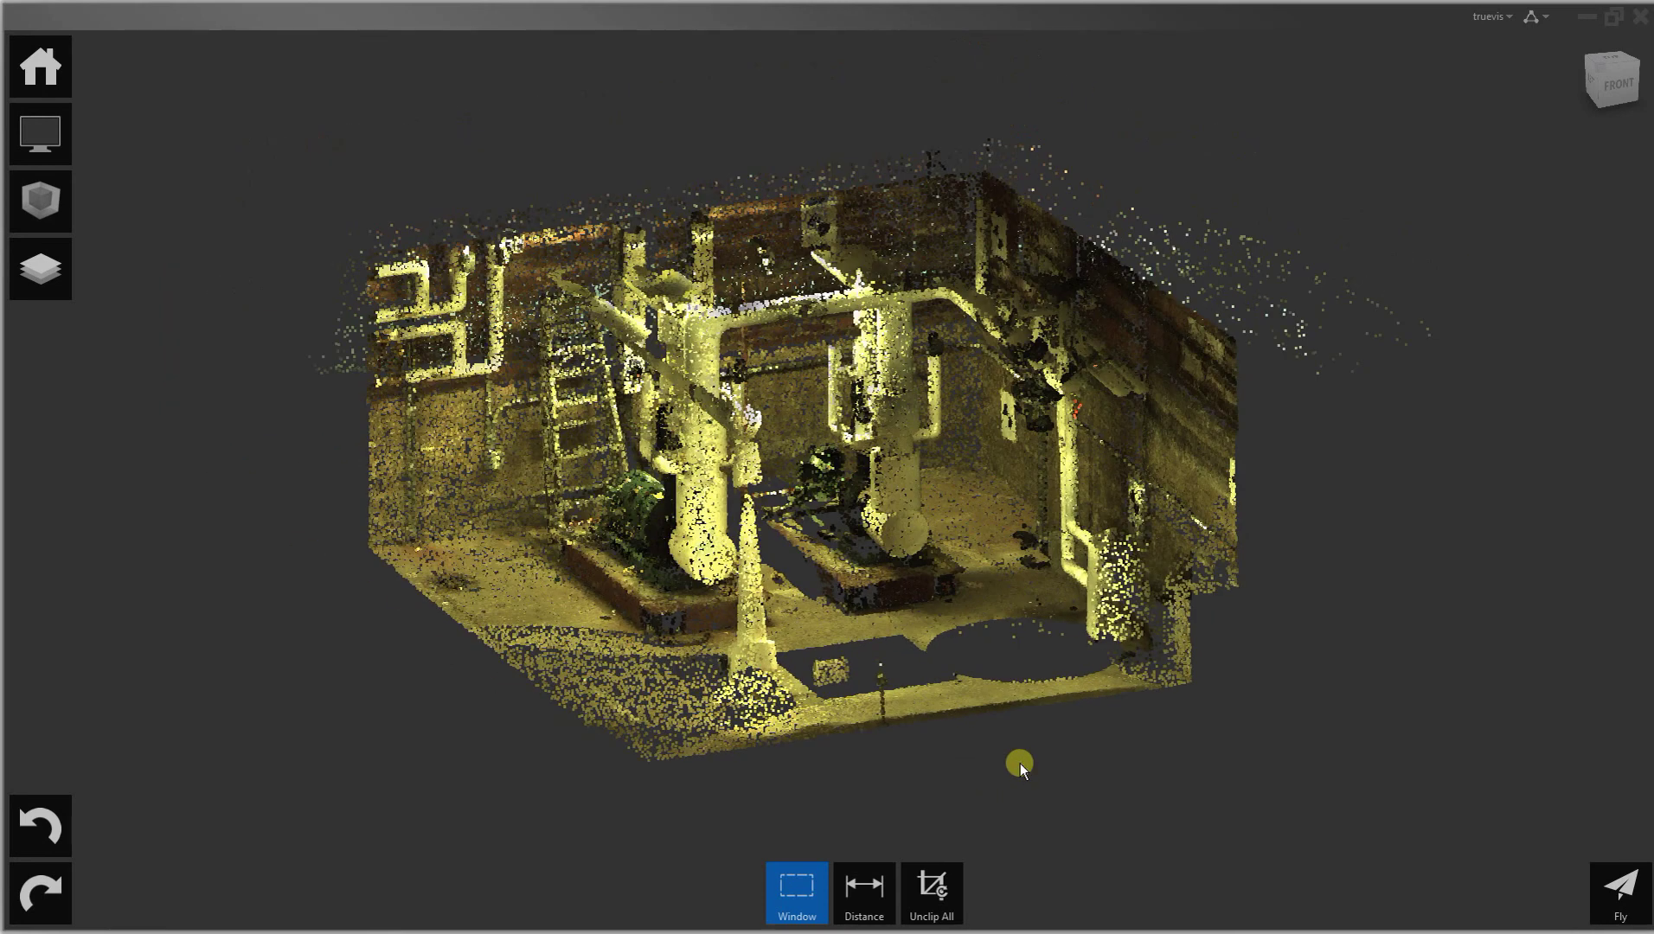
middle_drag(1026, 764, 1063, 718)
scroll(1011, 695, down, 1)
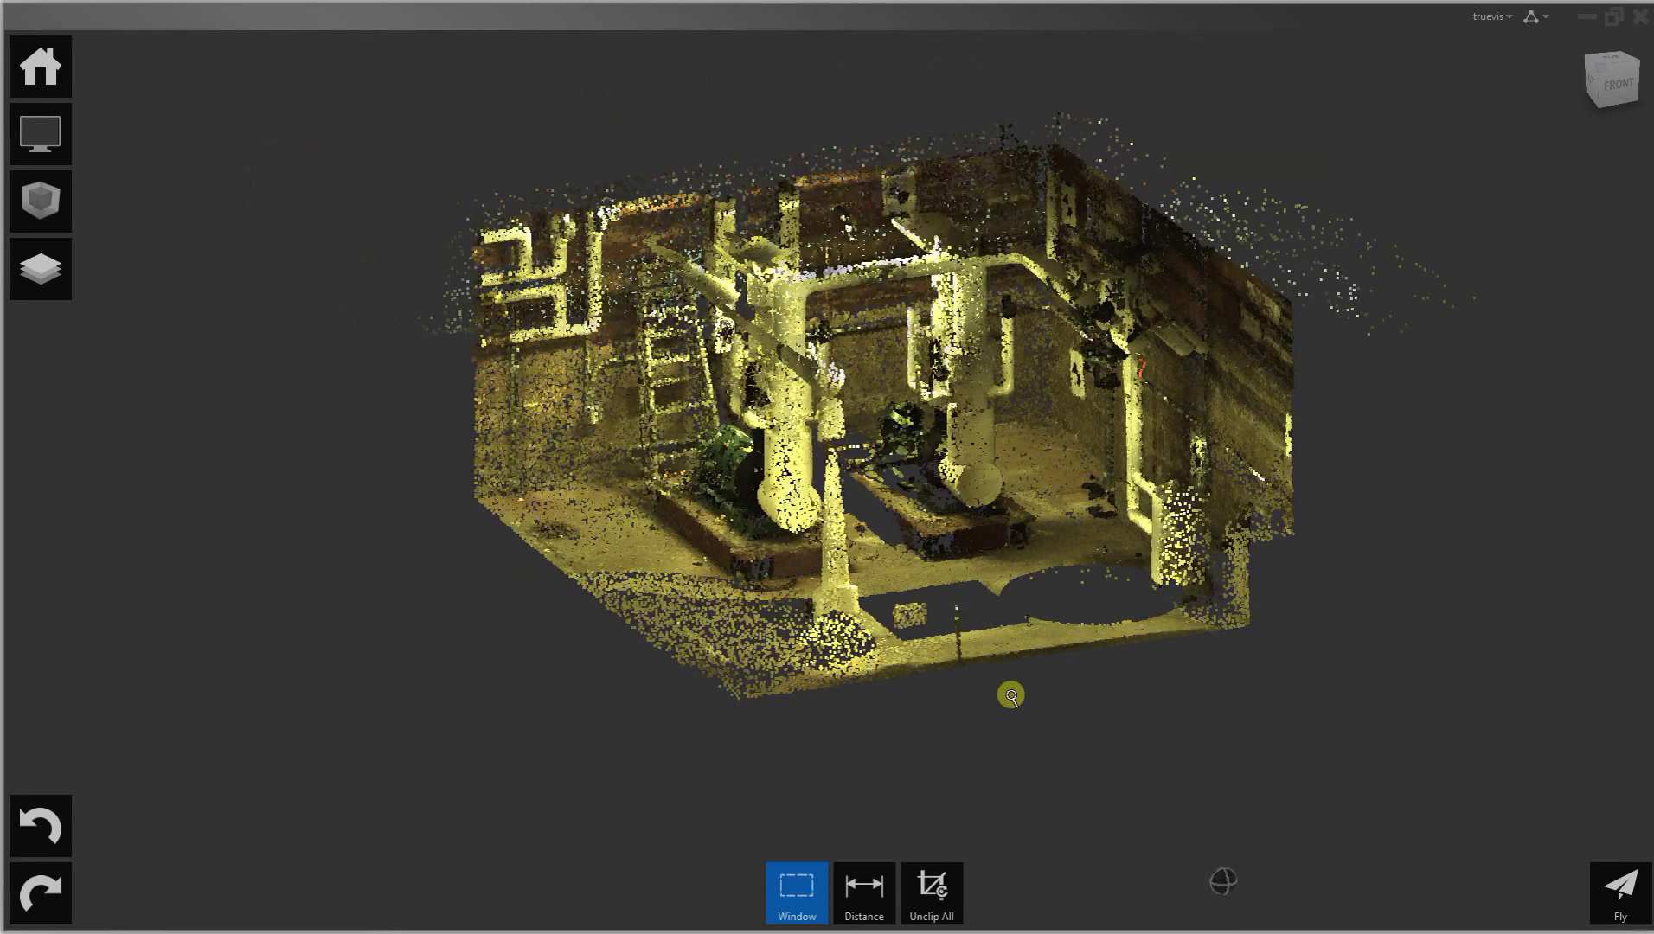
click(42, 203)
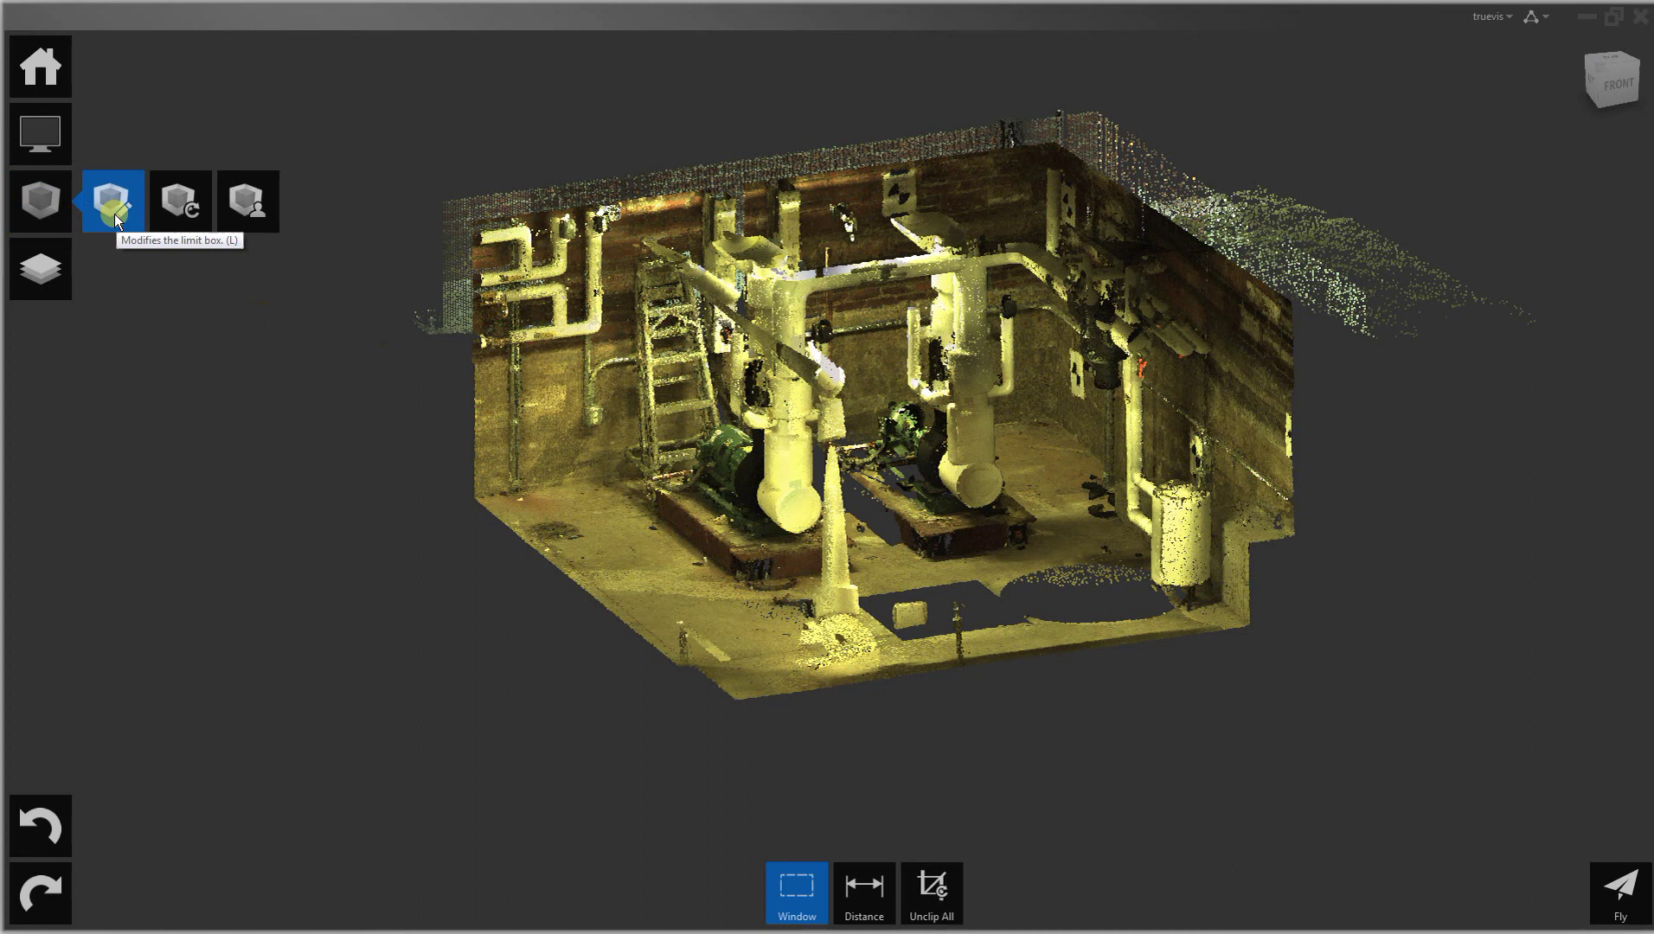
click(188, 212)
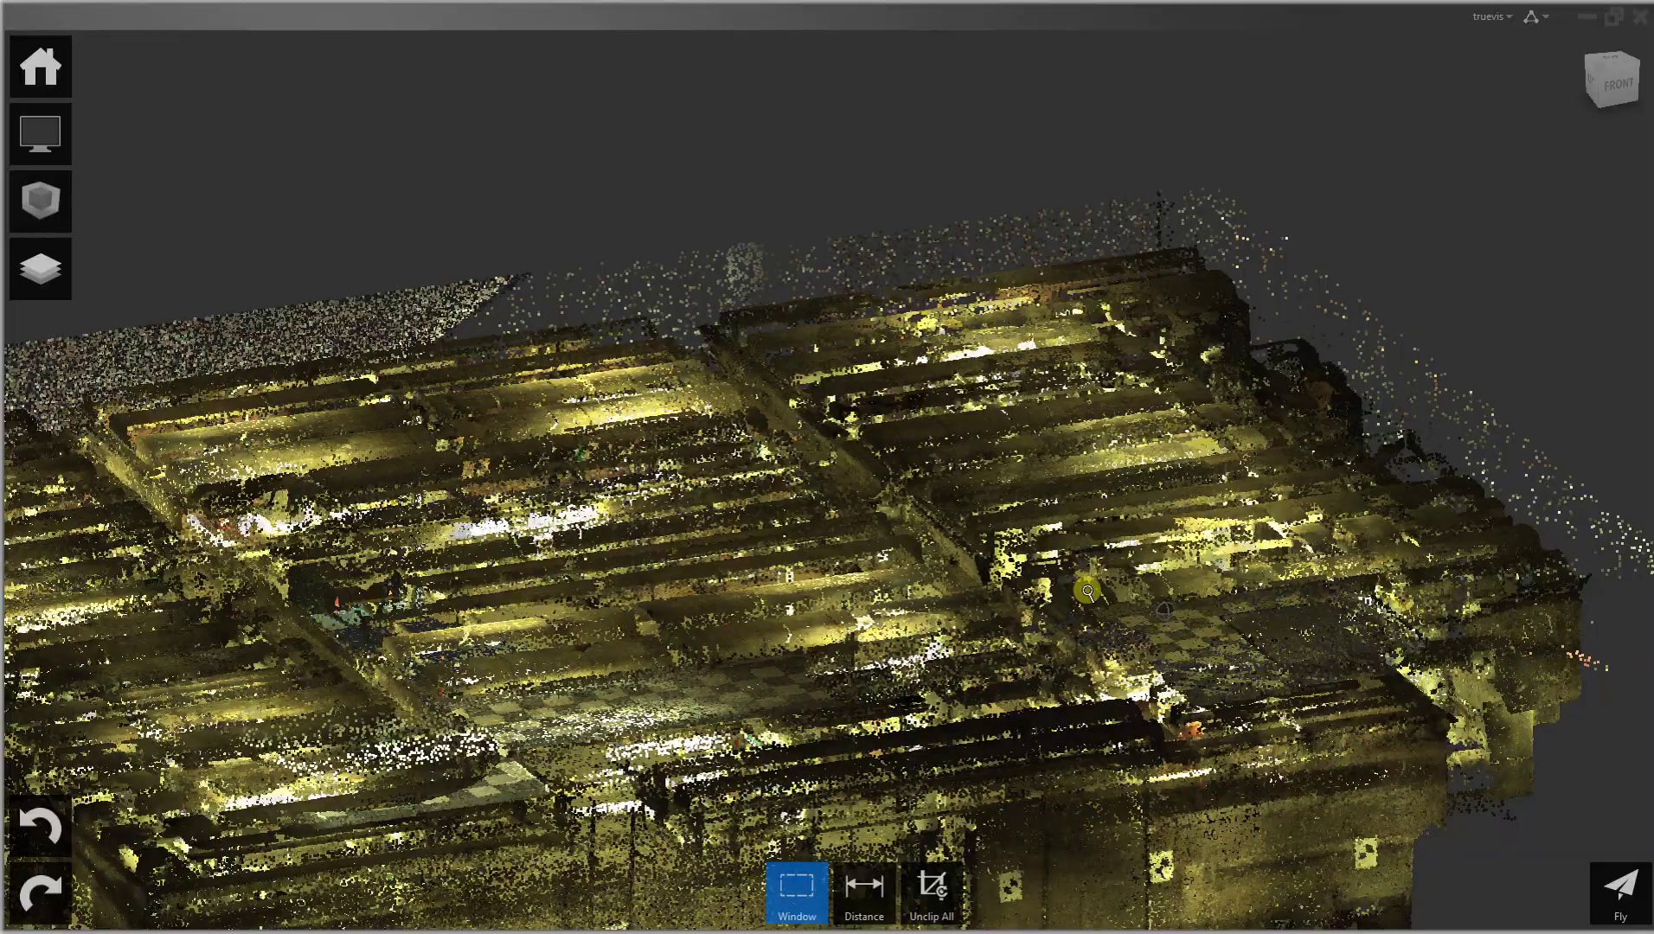
middle_drag(964, 692, 1092, 524)
scroll(1092, 523, down, 5)
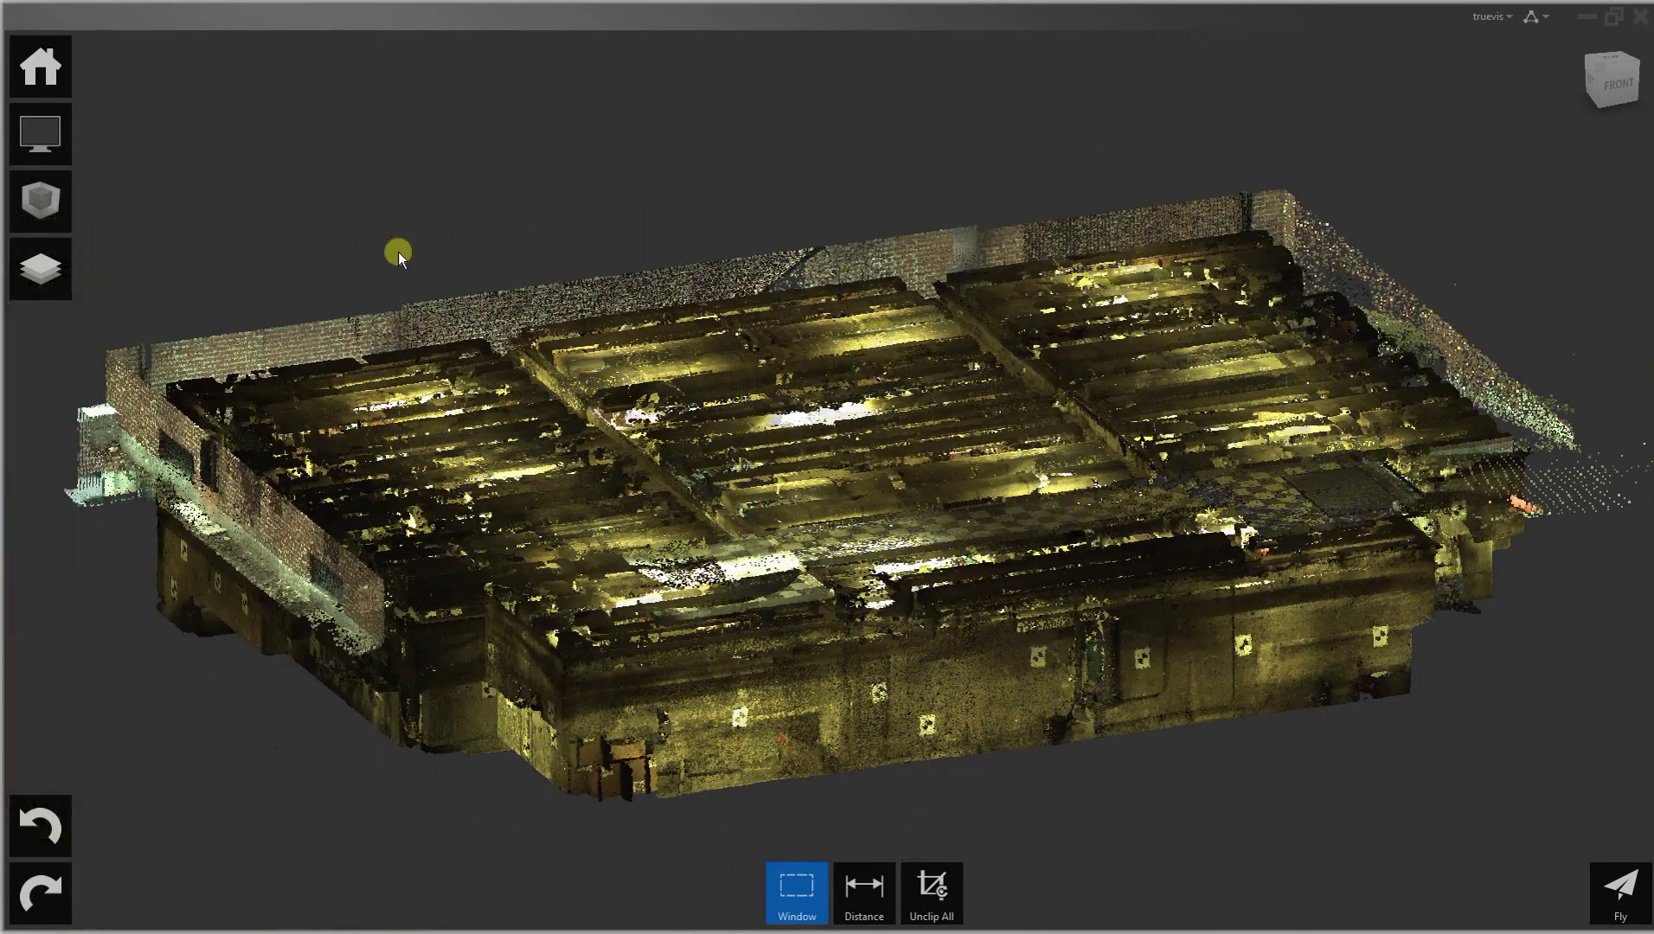
Examine the file formats offered for exporting the point cloud, choose PCG (*.pcg), and cancel the export.
mouse_move(50, 78)
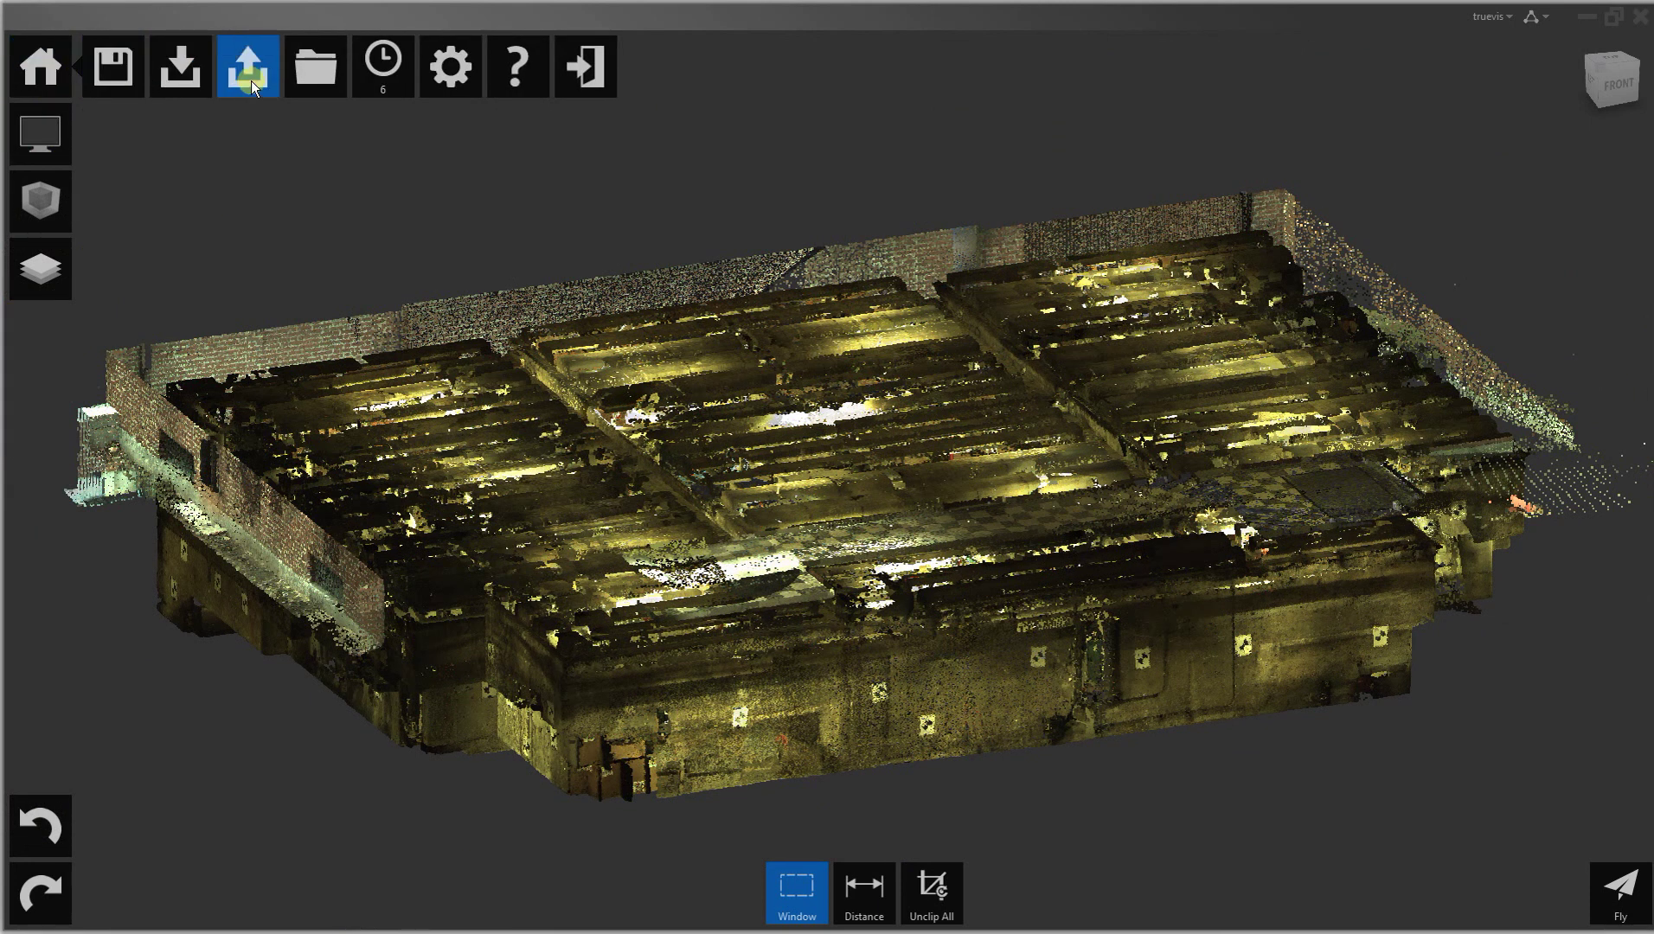
click(251, 81)
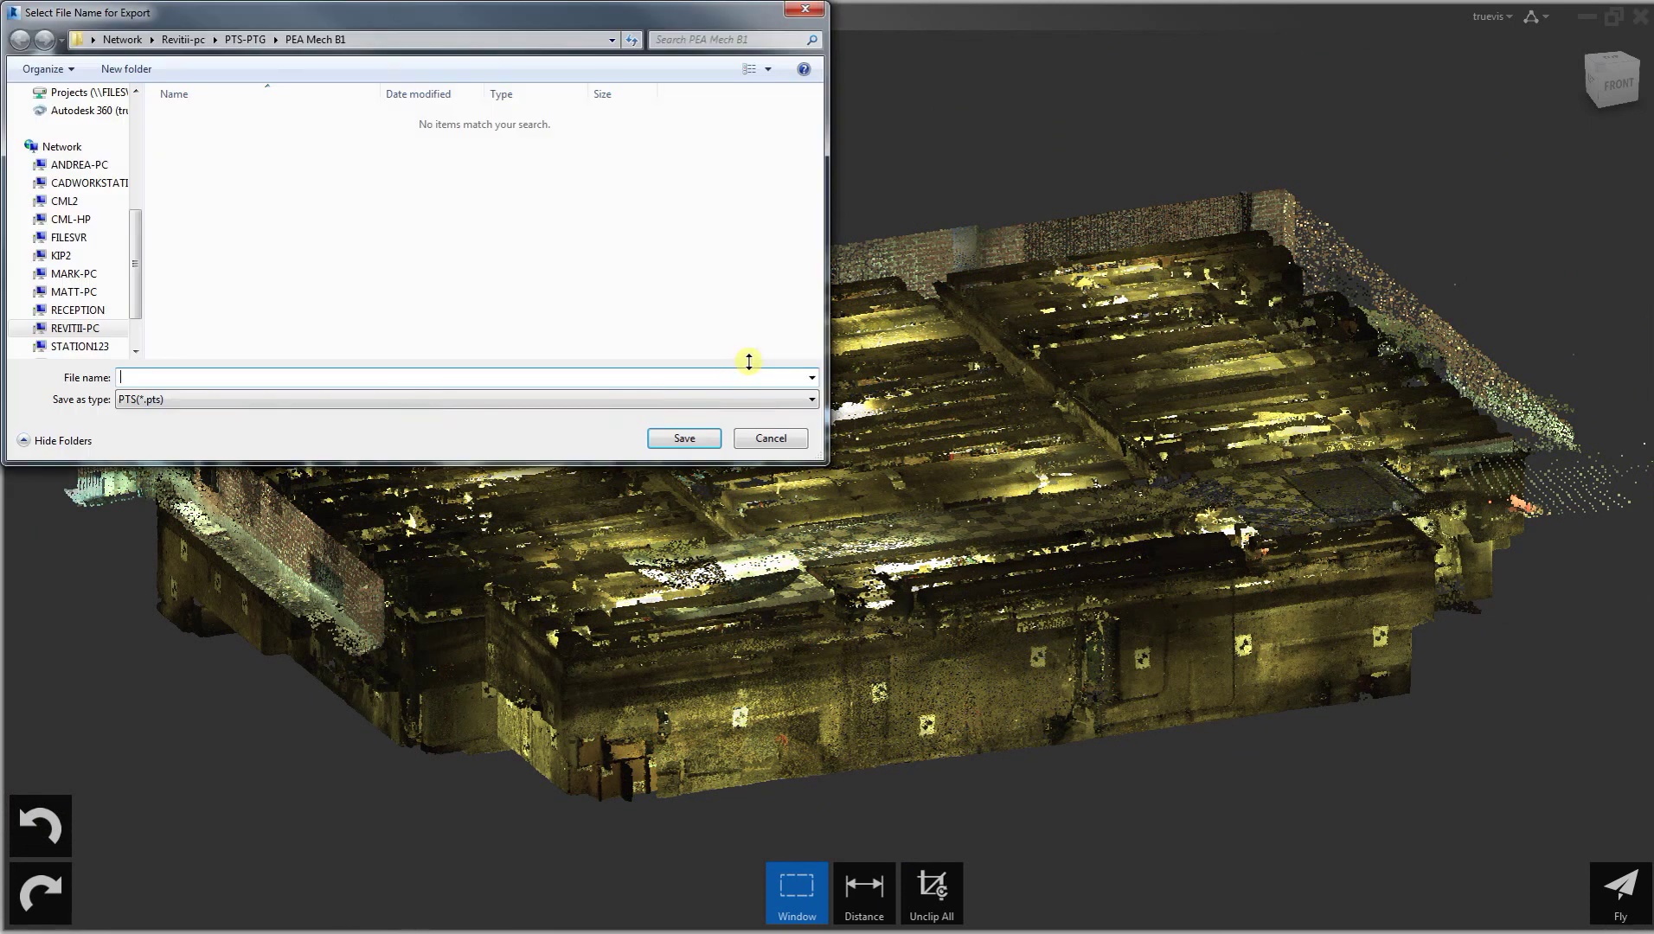
click(808, 400)
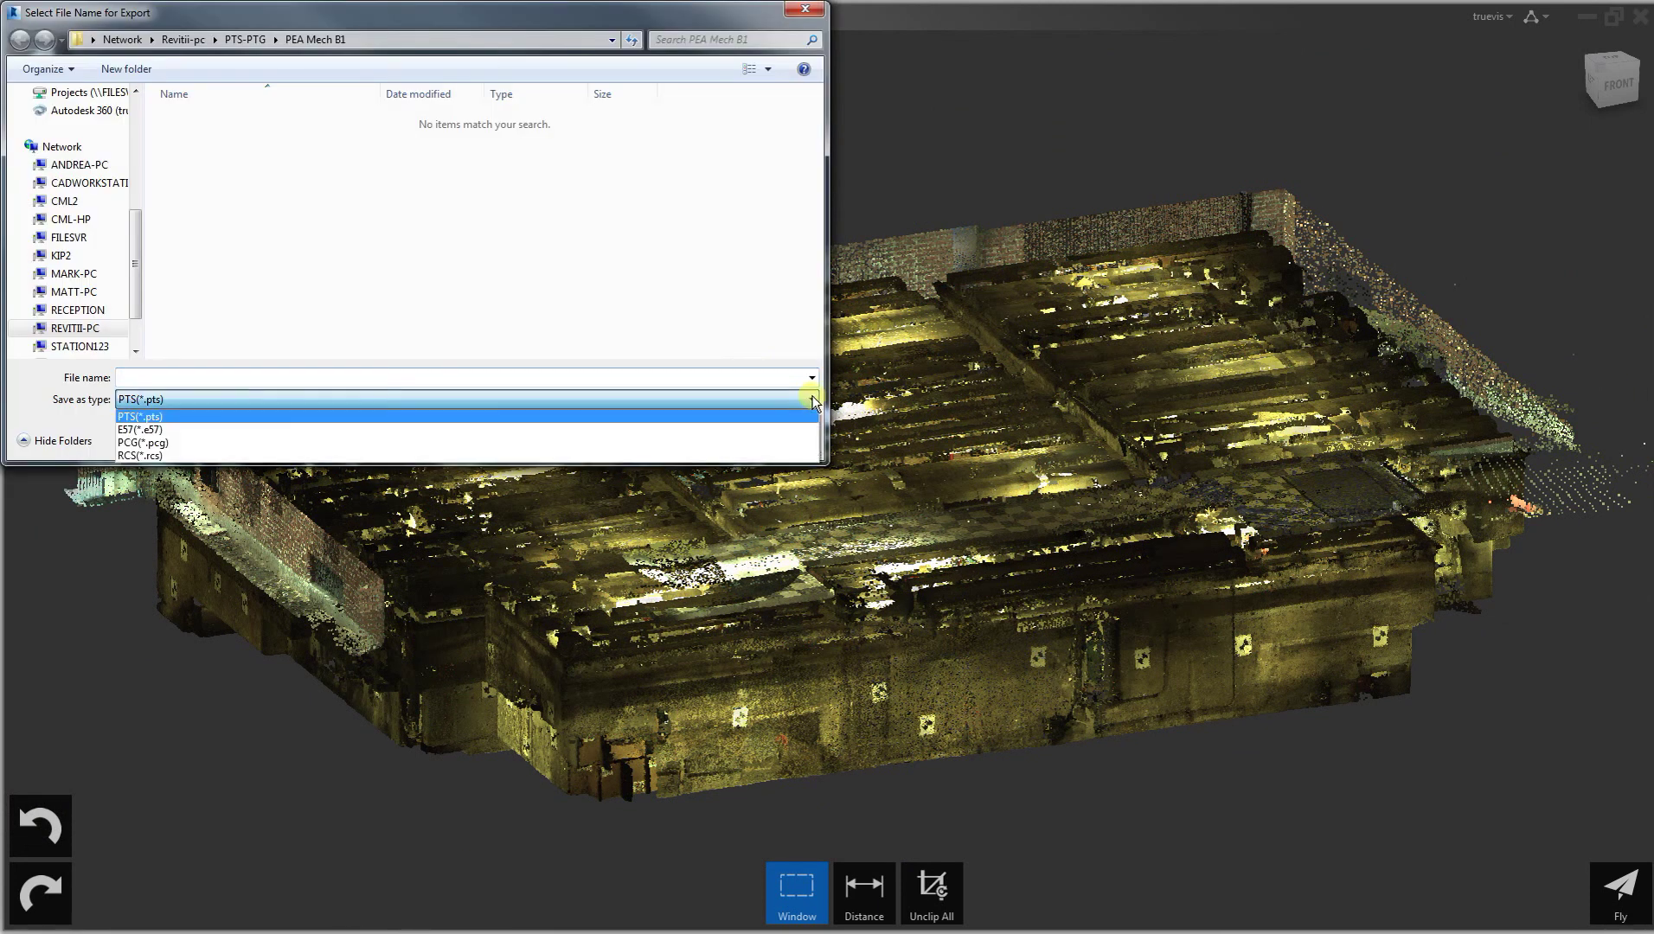
click(178, 442)
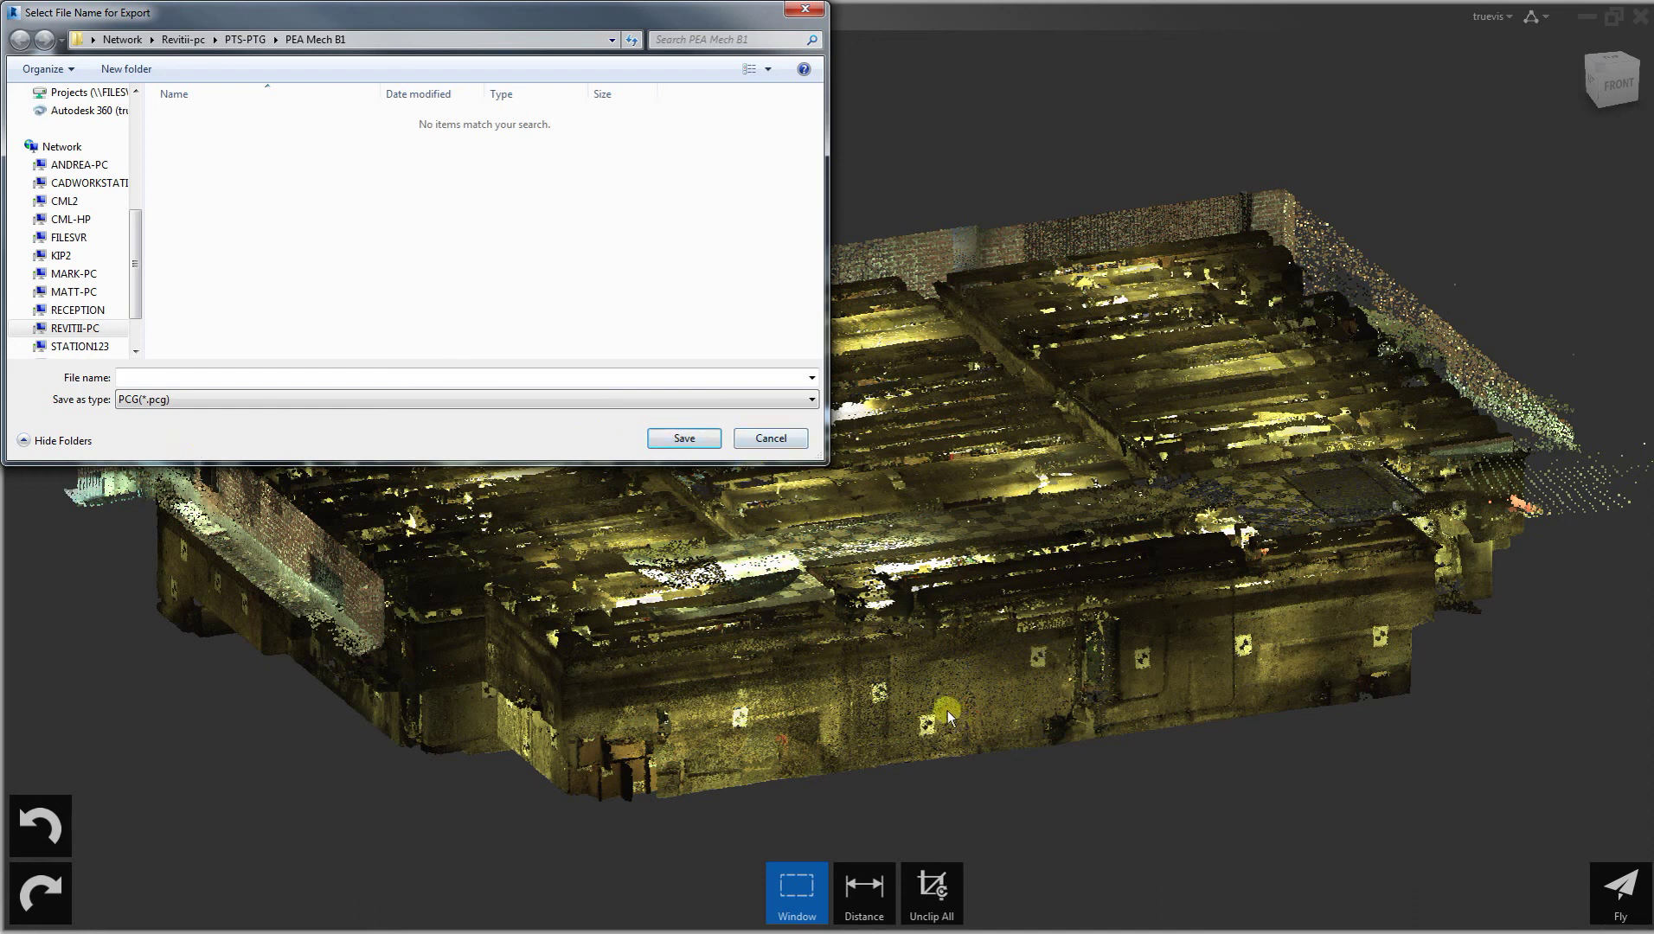
click(771, 439)
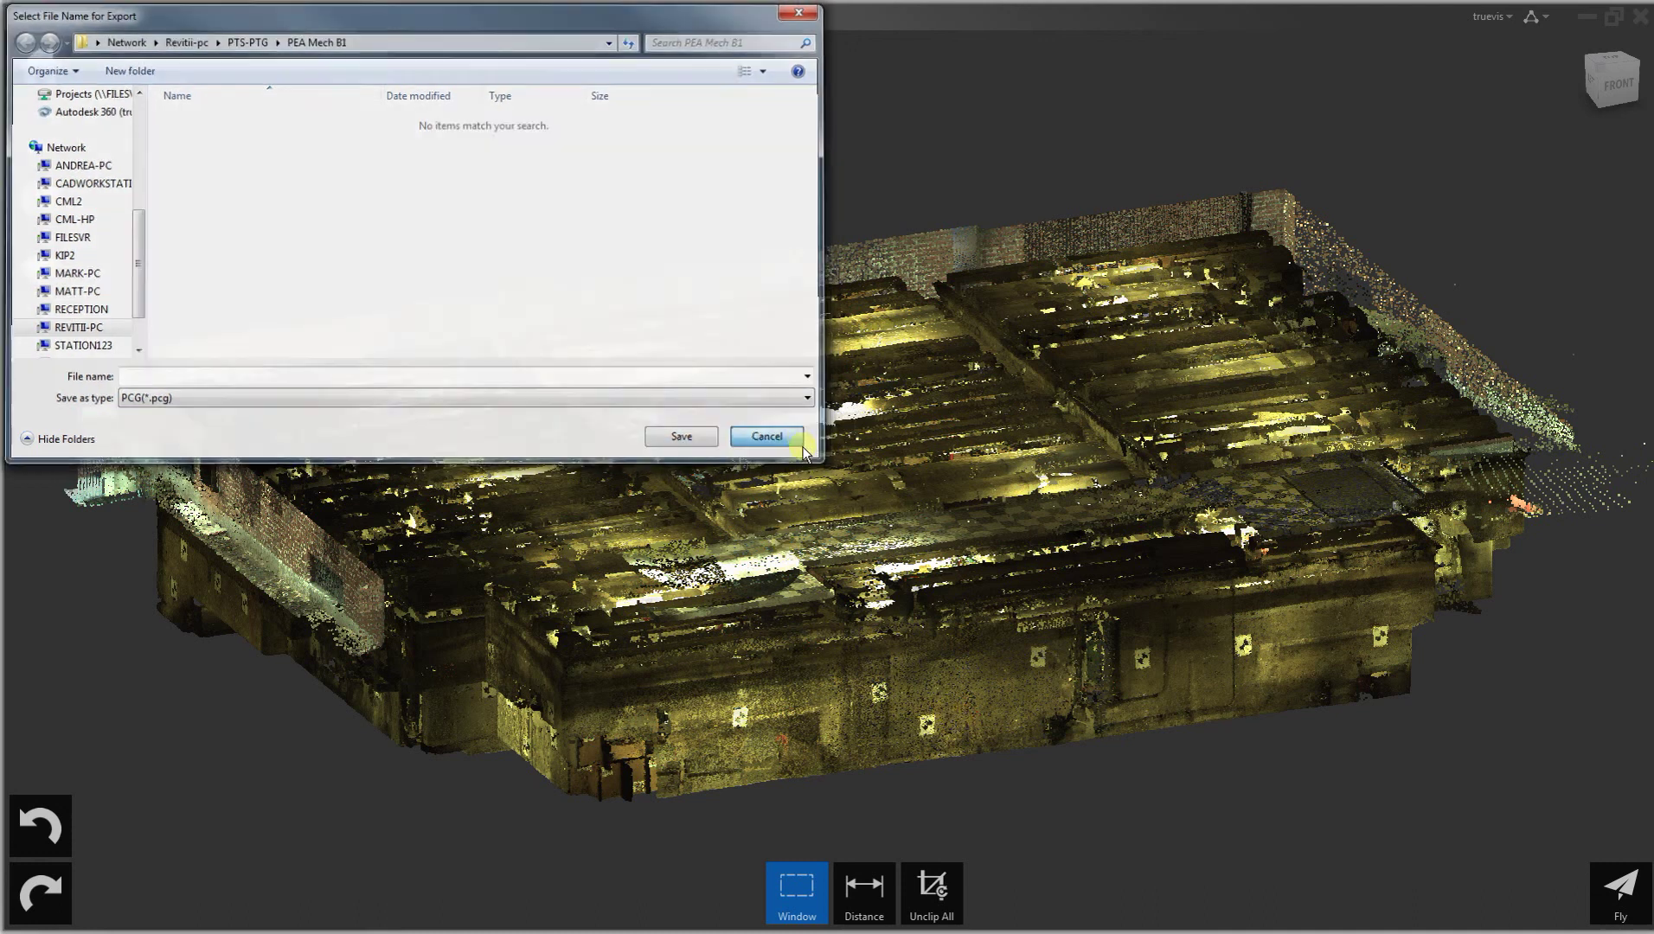
click(1439, 673)
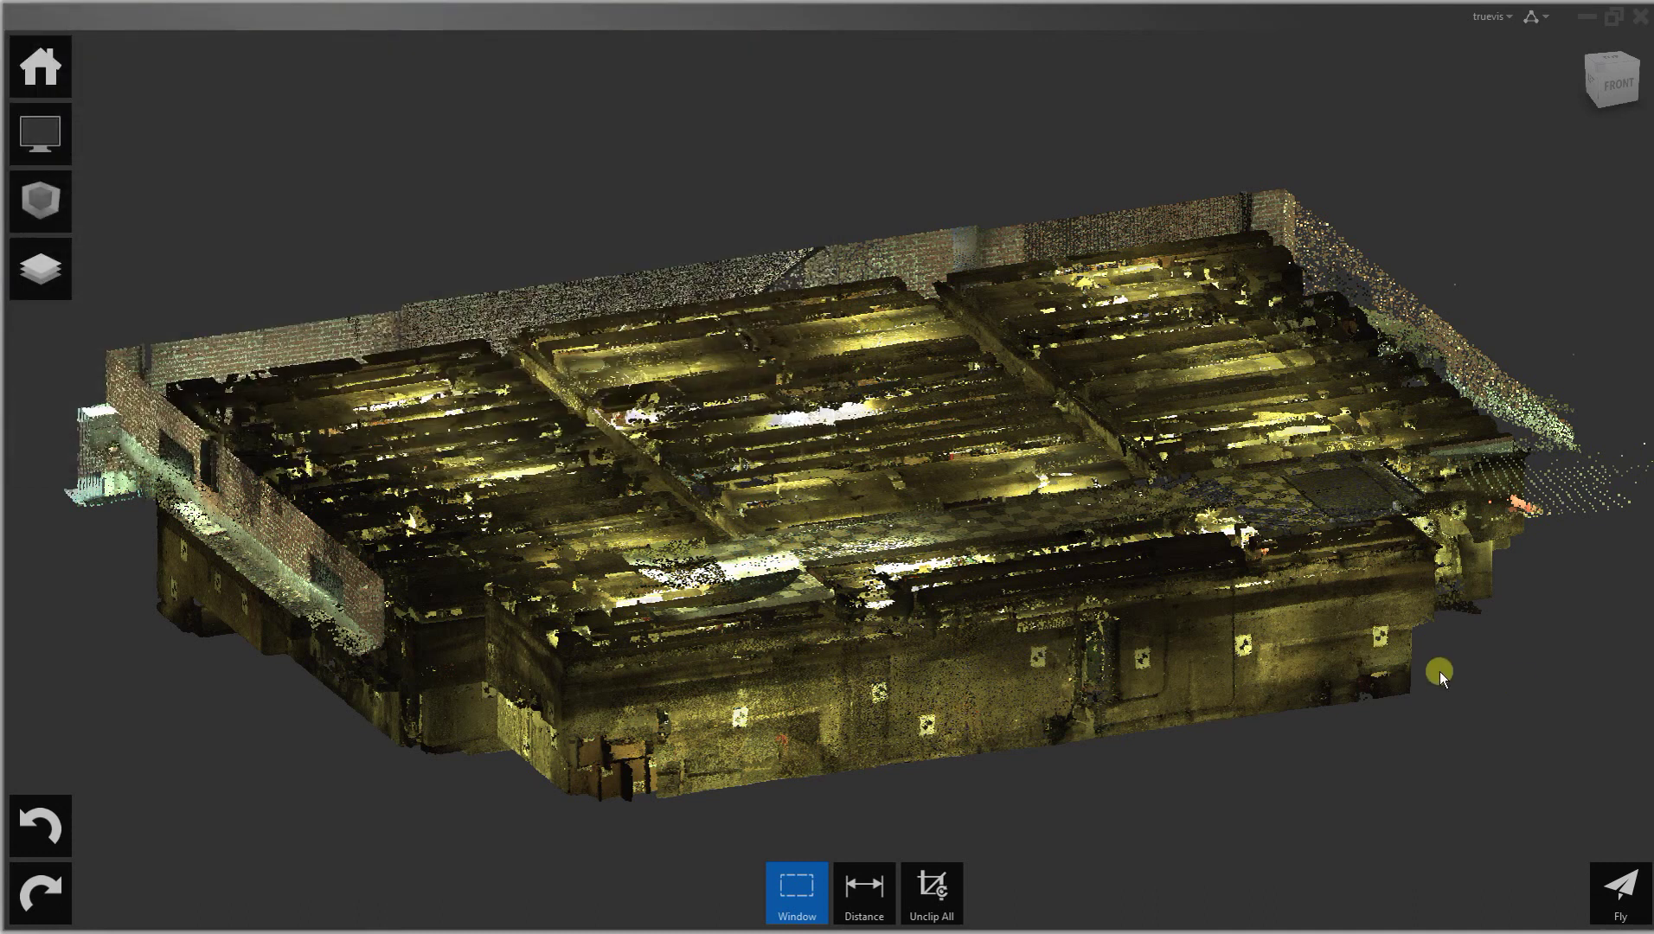